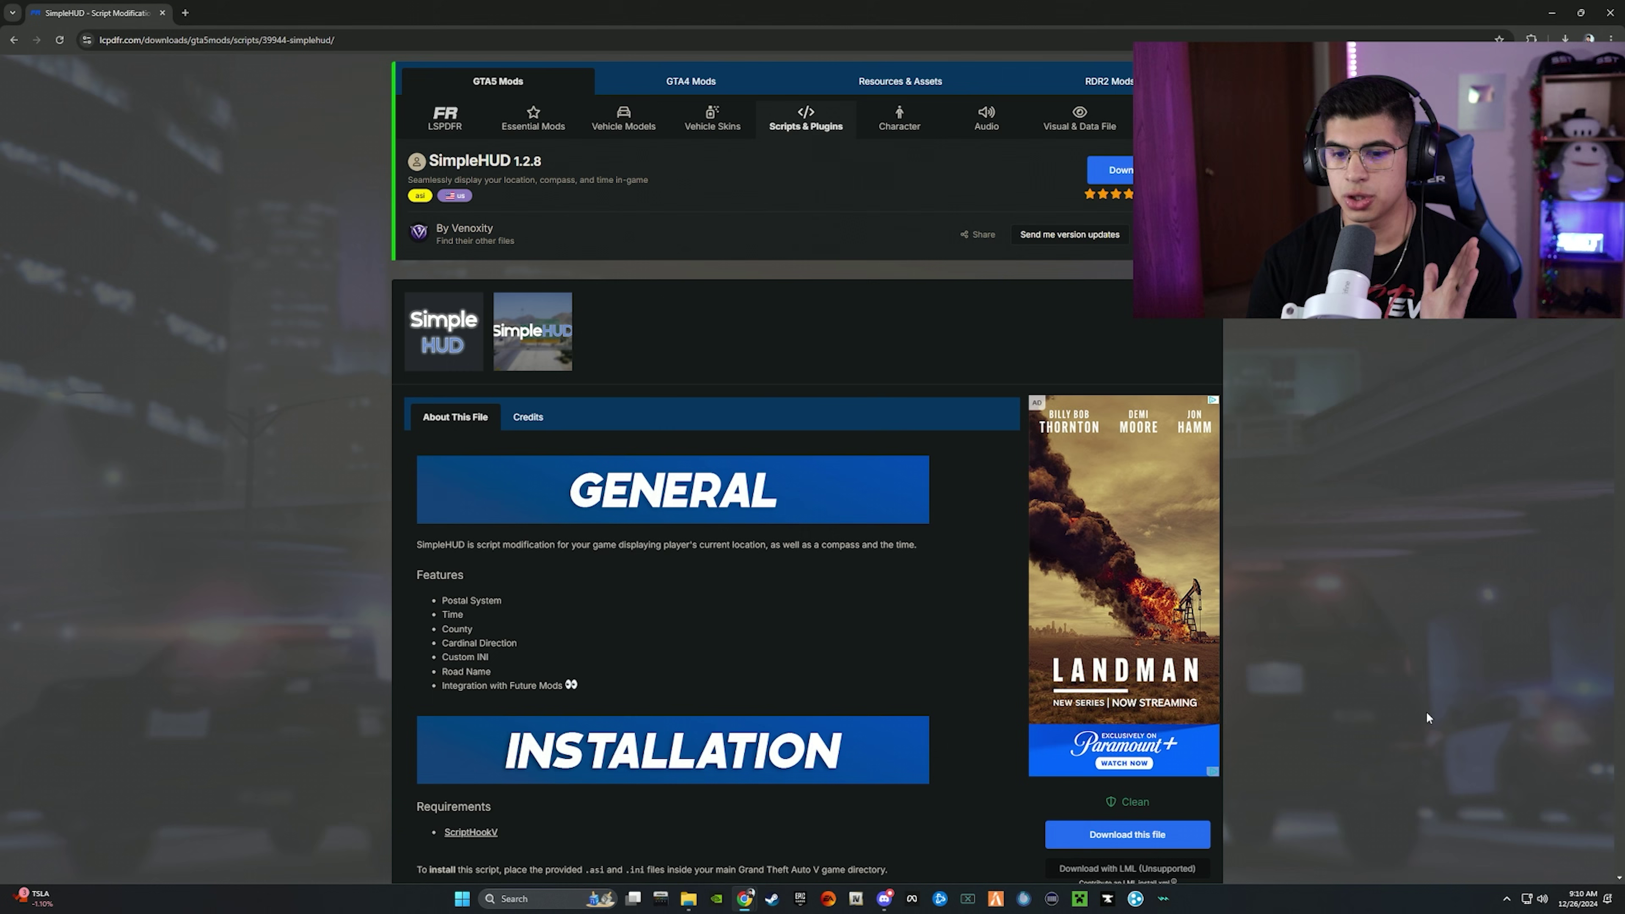
{"action": "scroll", "coordinate": [789, 515], "scroll_direction": "up", "scroll_amount": 2}
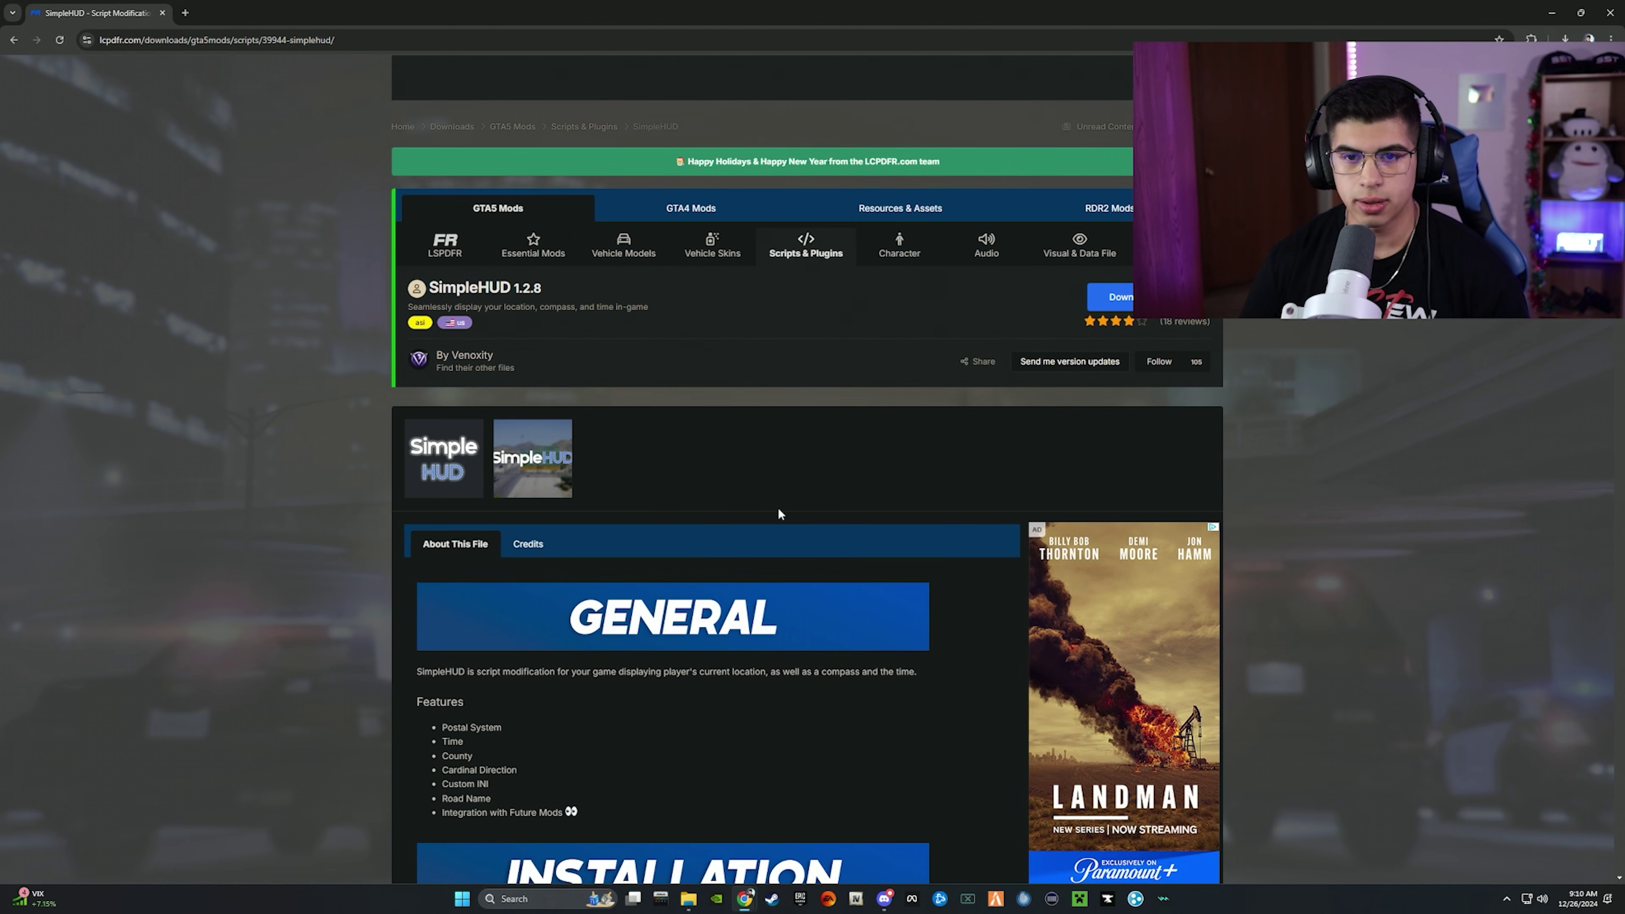
{"action": "scroll", "coordinate": [749, 524], "scroll_direction": "down", "scroll_amount": 4}
{"action": "scroll", "coordinate": [755, 544], "scroll_direction": "down", "scroll_amount": 3}
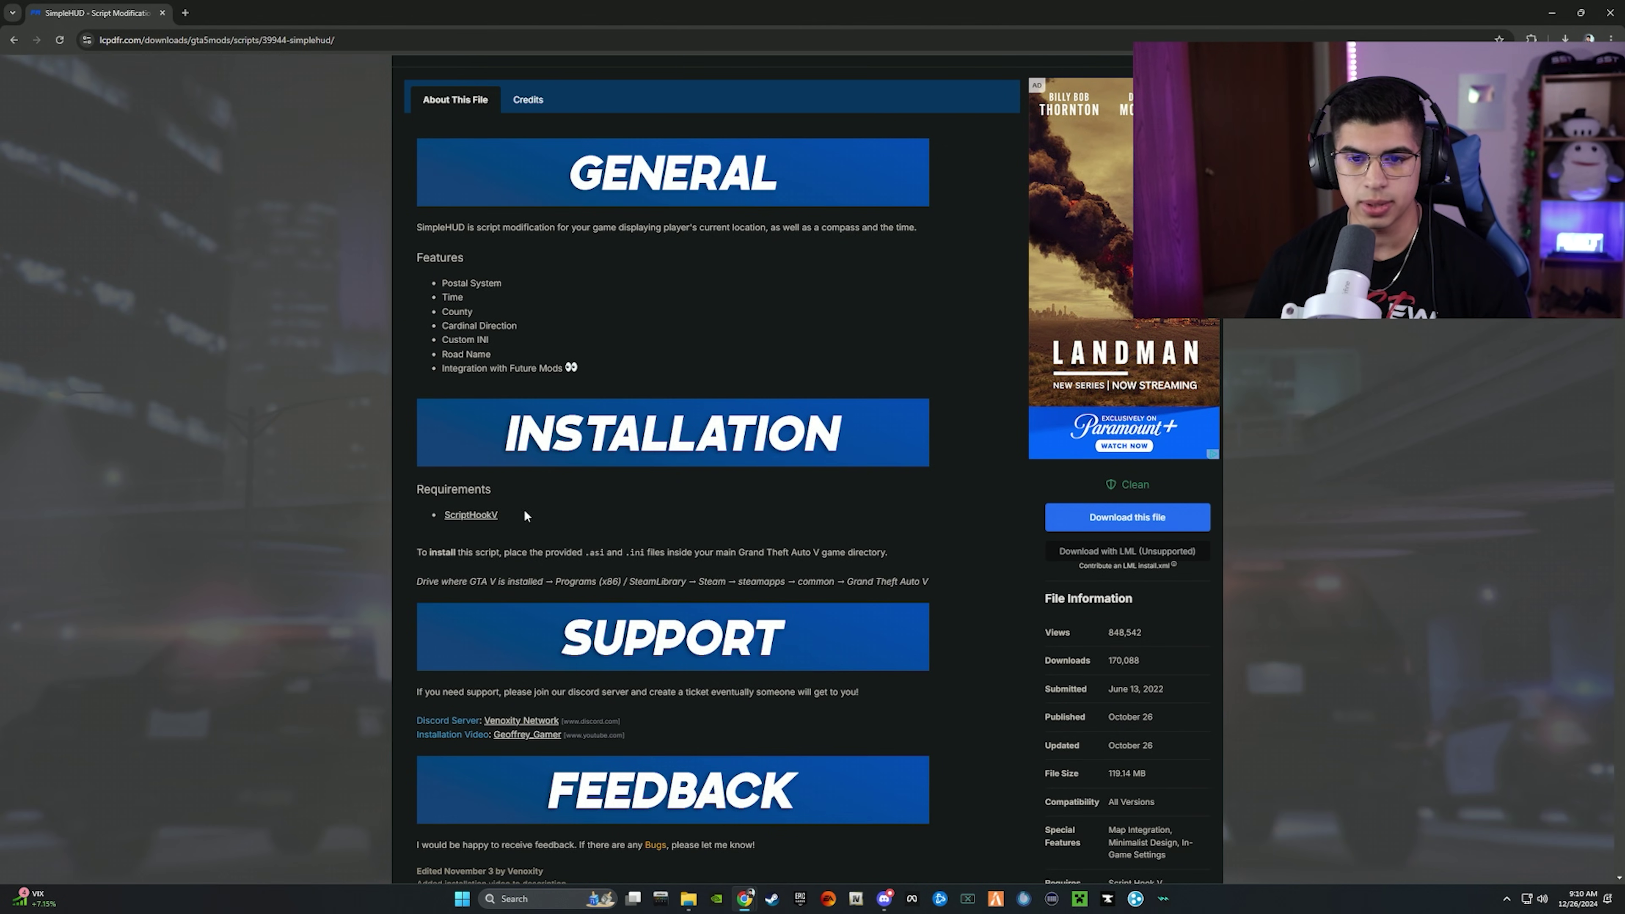
{"action": "left_click_drag", "start_coordinate": [526, 516], "coordinate": [453, 517]}
{"action": "left_click", "coordinate": [579, 512]}
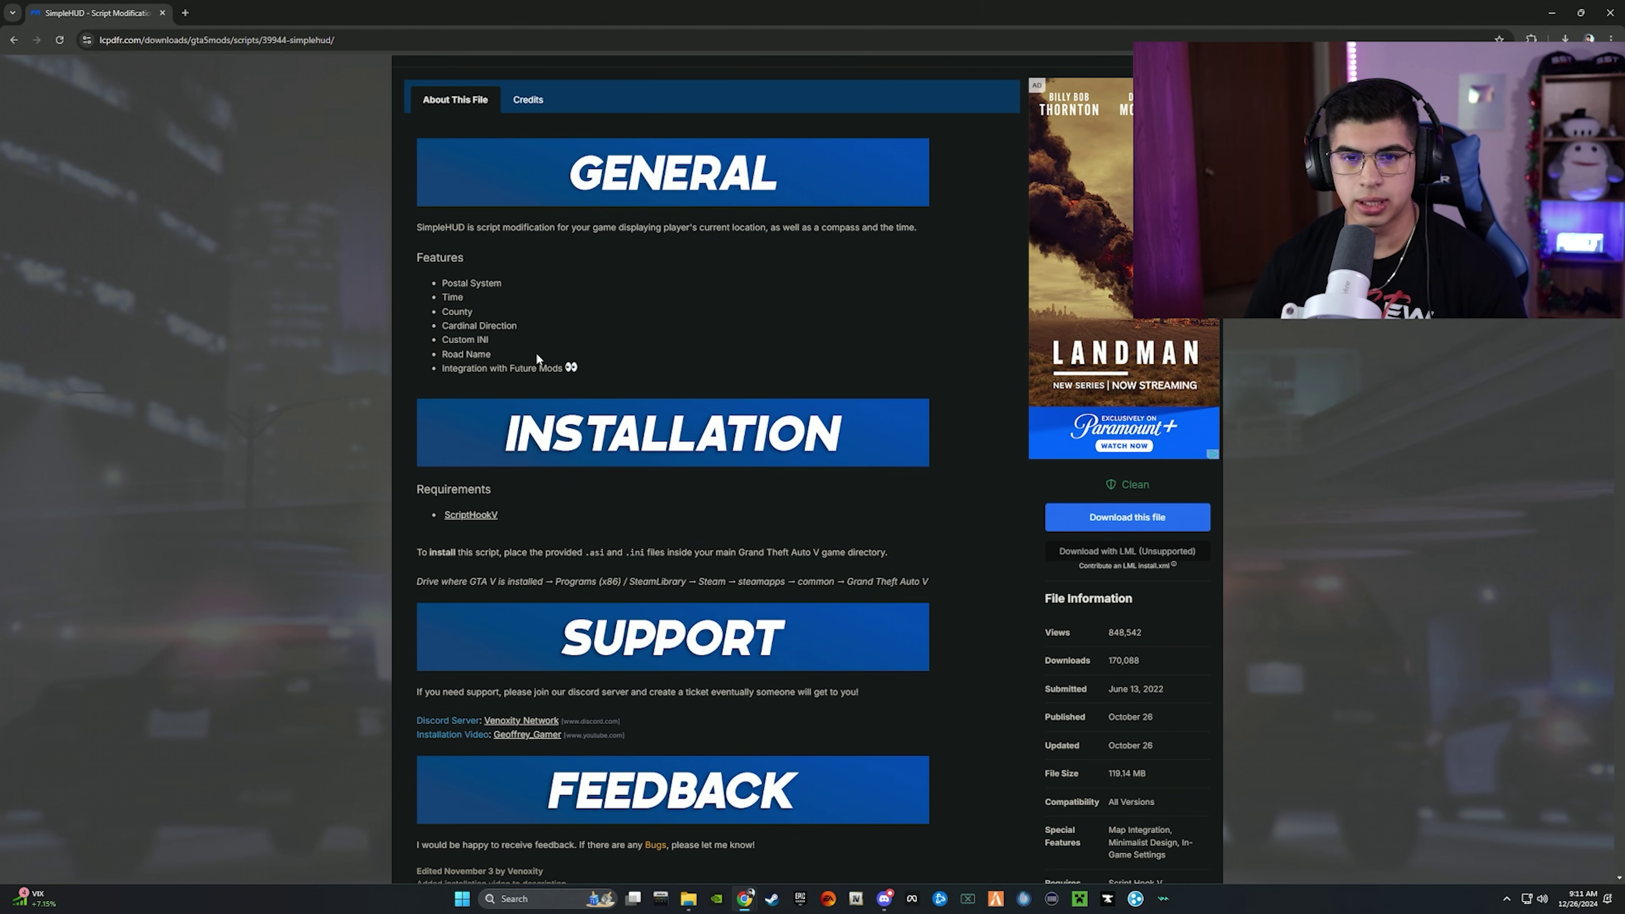
{"action": "left_click_drag", "start_coordinate": [576, 371], "coordinate": [422, 282]}
{"action": "left_click", "coordinate": [617, 364]}
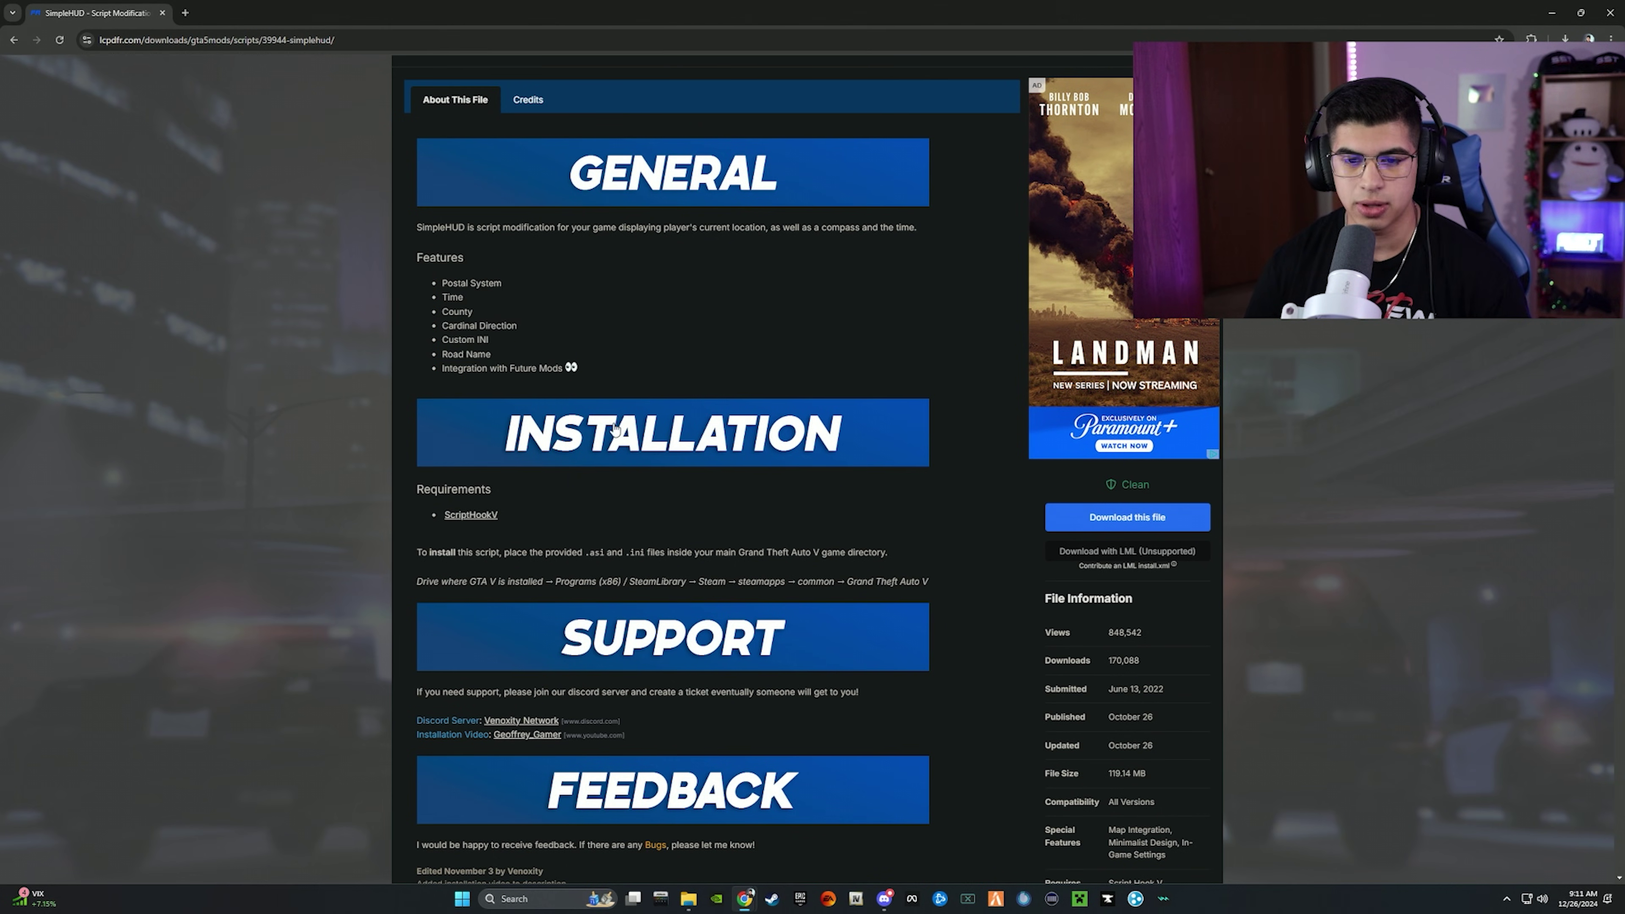
{"action": "left_click_drag", "start_coordinate": [414, 589], "coordinate": [942, 551]}
{"action": "left_click", "coordinate": [892, 543]}
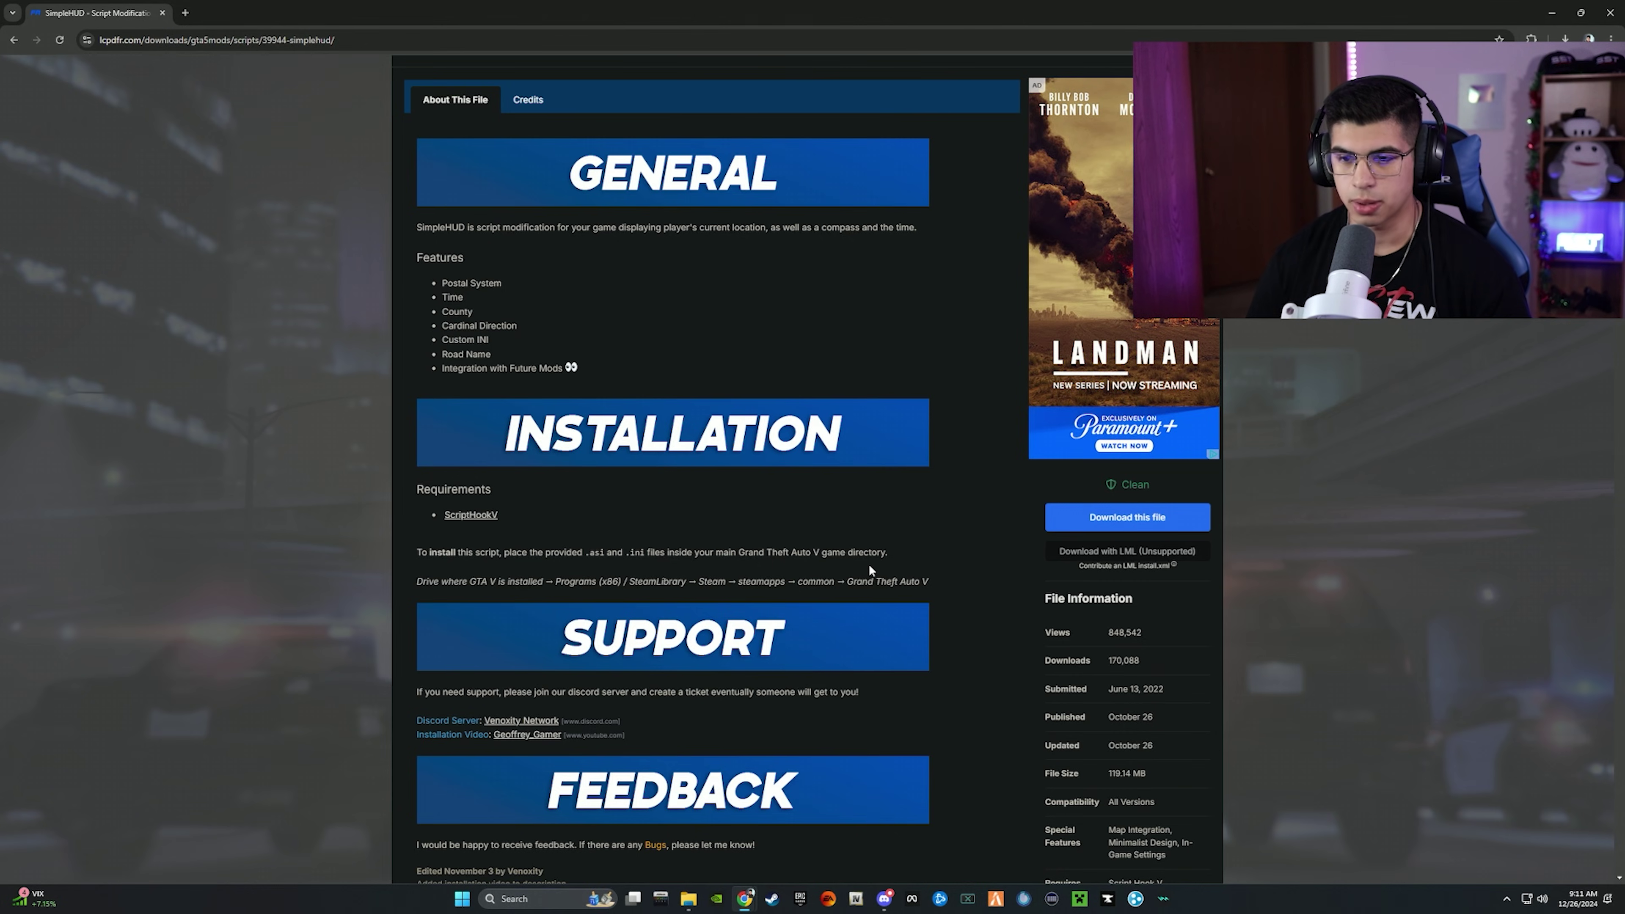
Download SimpleHUD.v1.2.8.zip from LCPDFR.com after accepting the terms, dismiss WinRAR's reminder, and minimize Chrome.
{"action": "scroll", "coordinate": [896, 564], "scroll_direction": "up", "scroll_amount": 10}
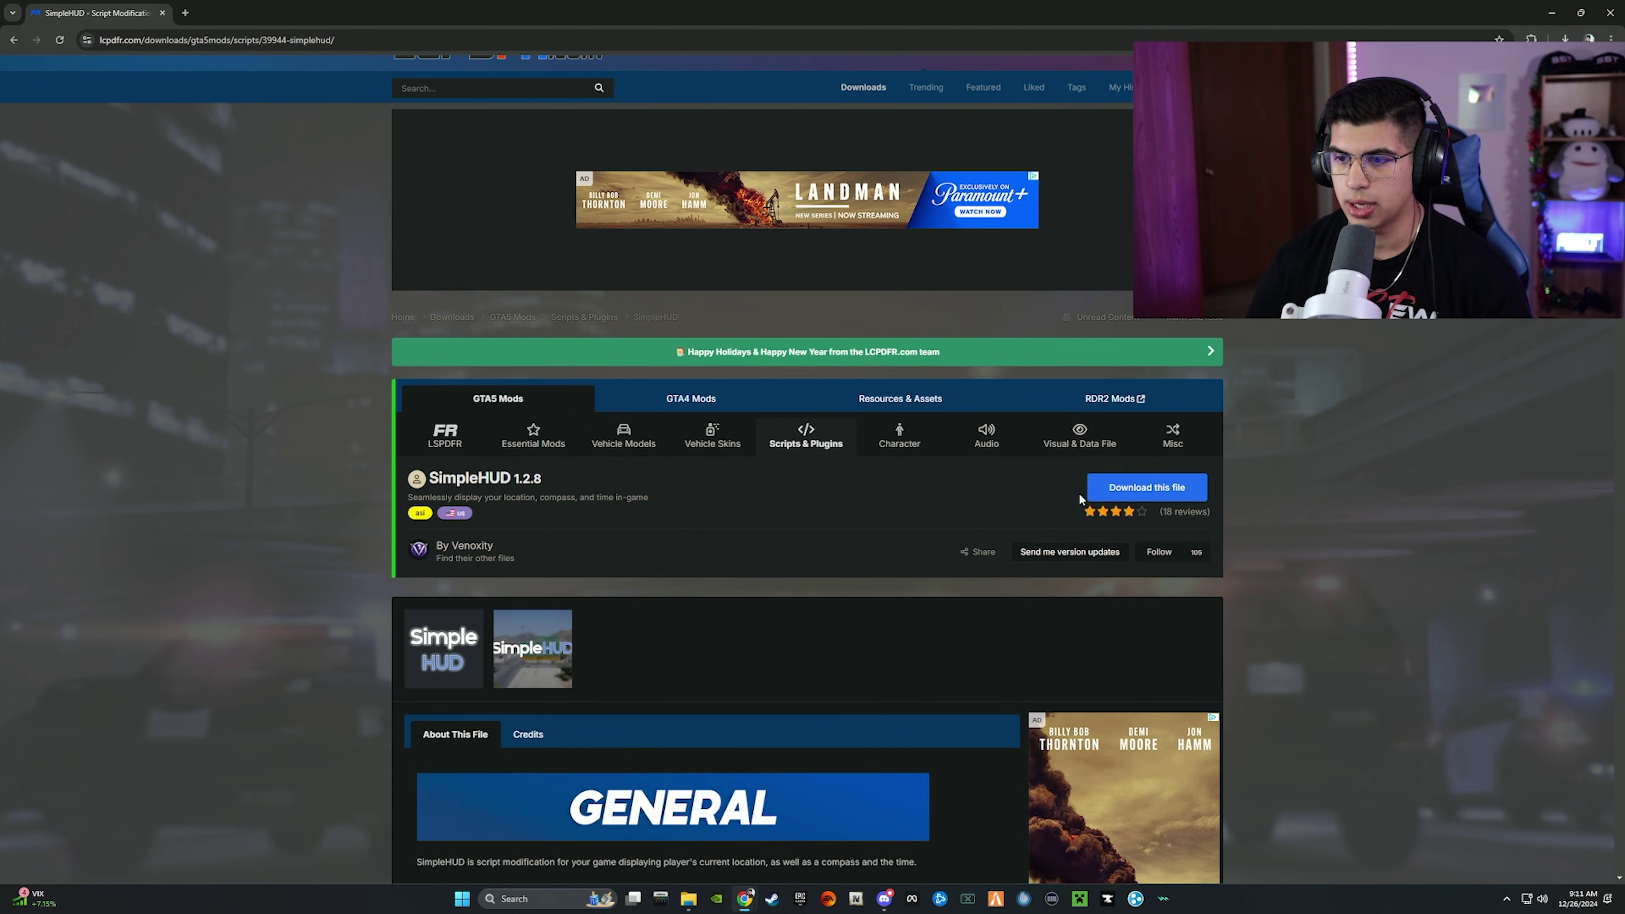
{"action": "left_click", "coordinate": [1091, 493]}
{"action": "left_click", "coordinate": [1114, 282]}
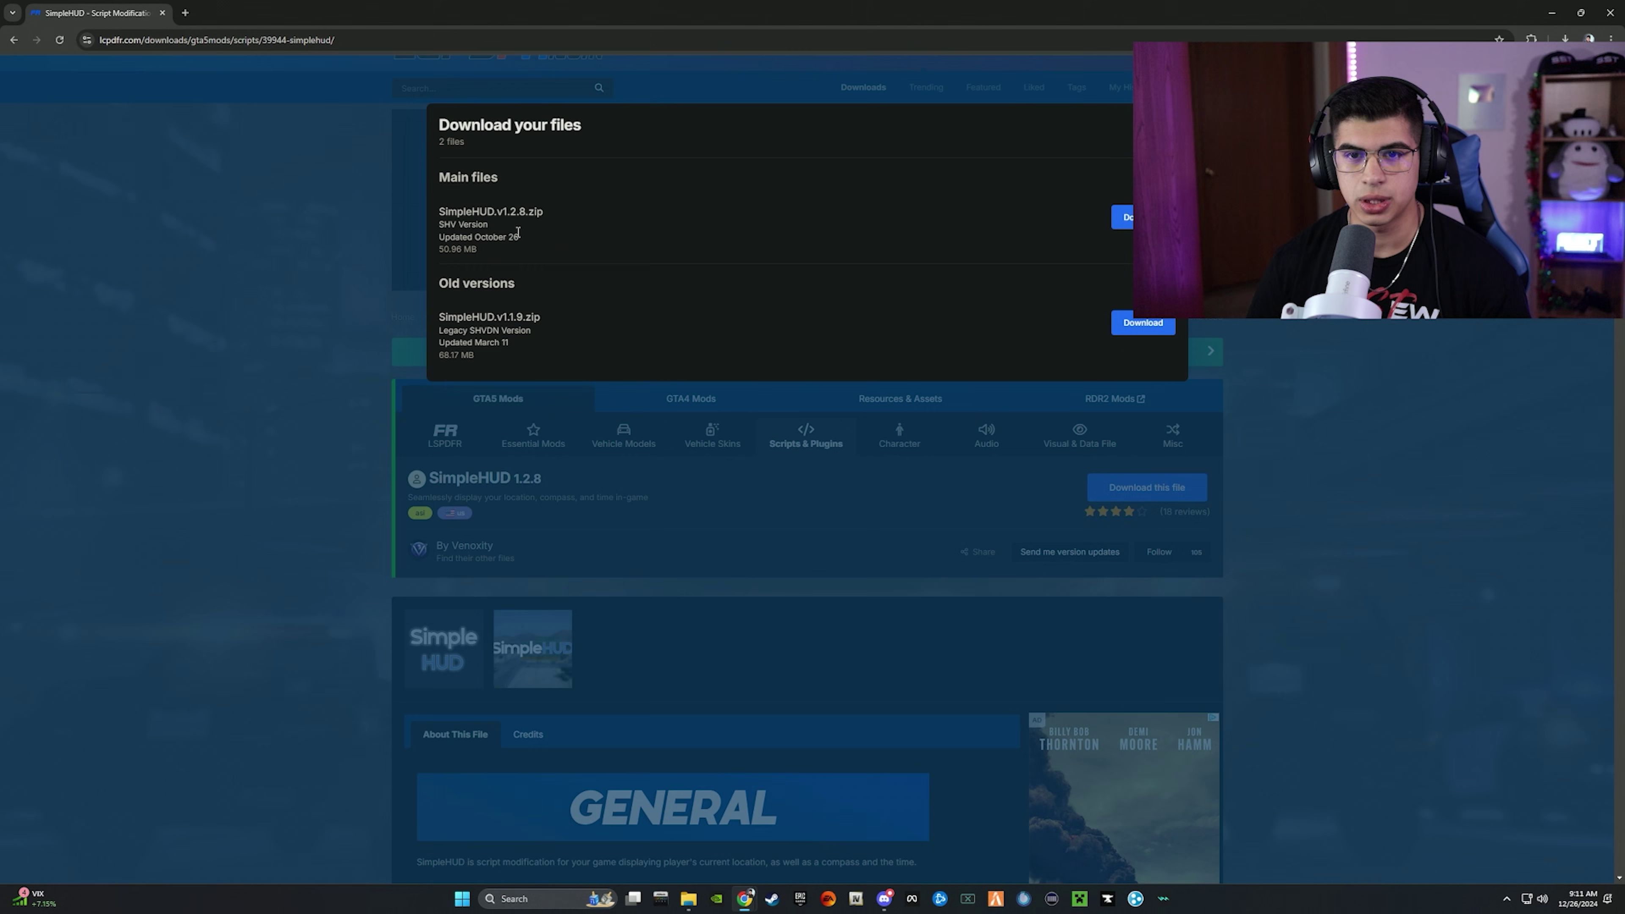
{"action": "left_click", "coordinate": [1114, 217]}
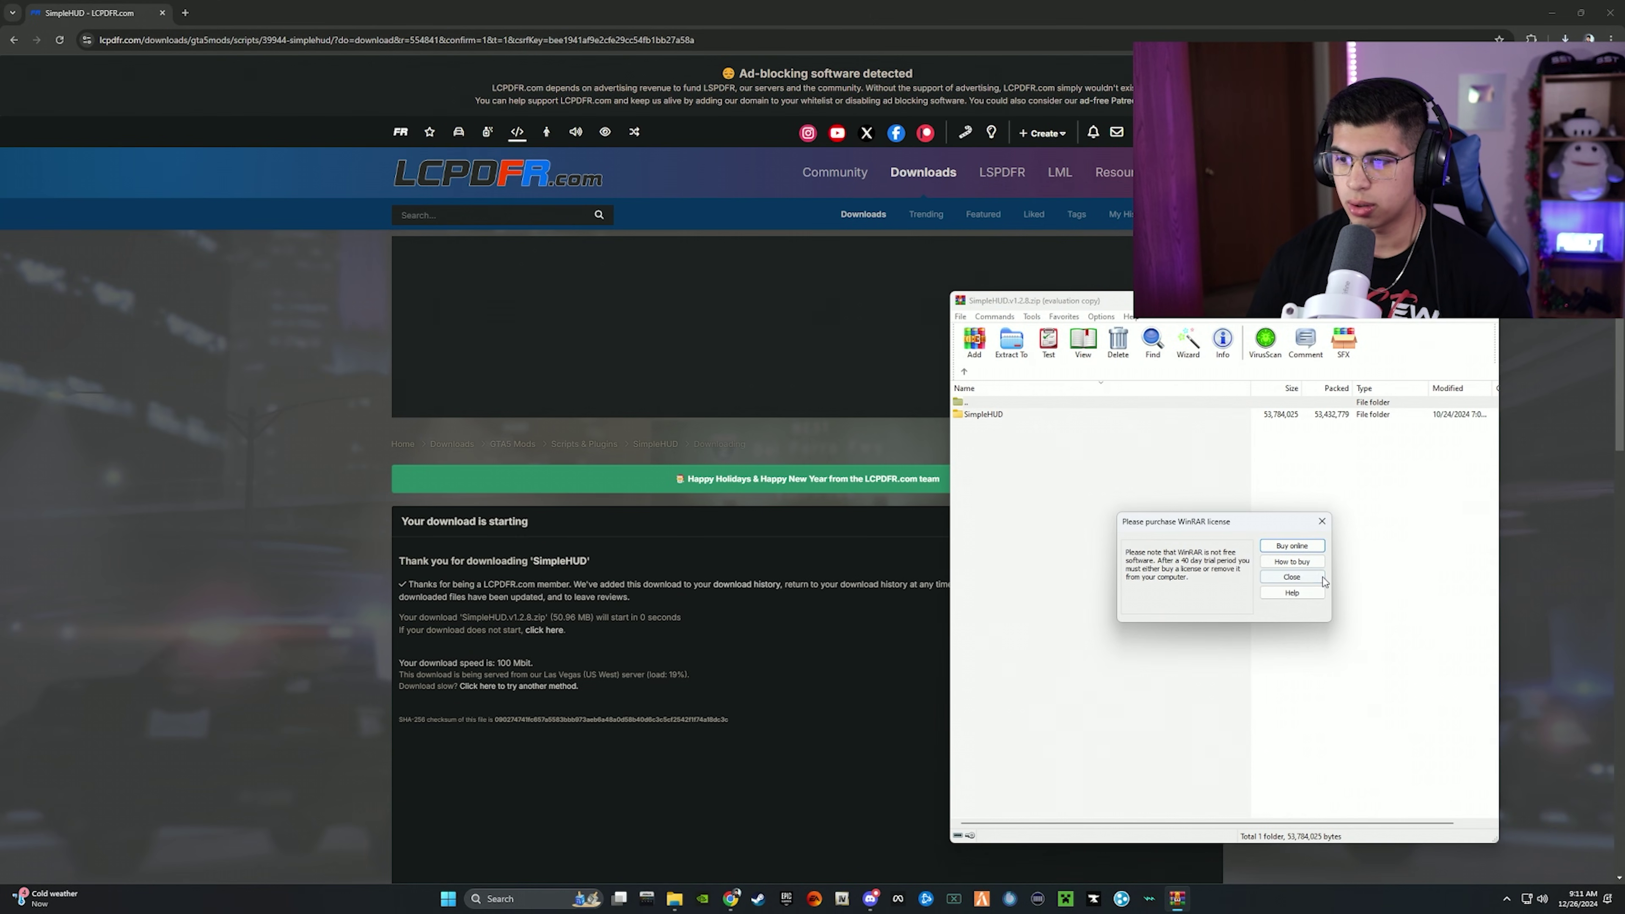
{"action": "left_click", "coordinate": [1292, 577]}
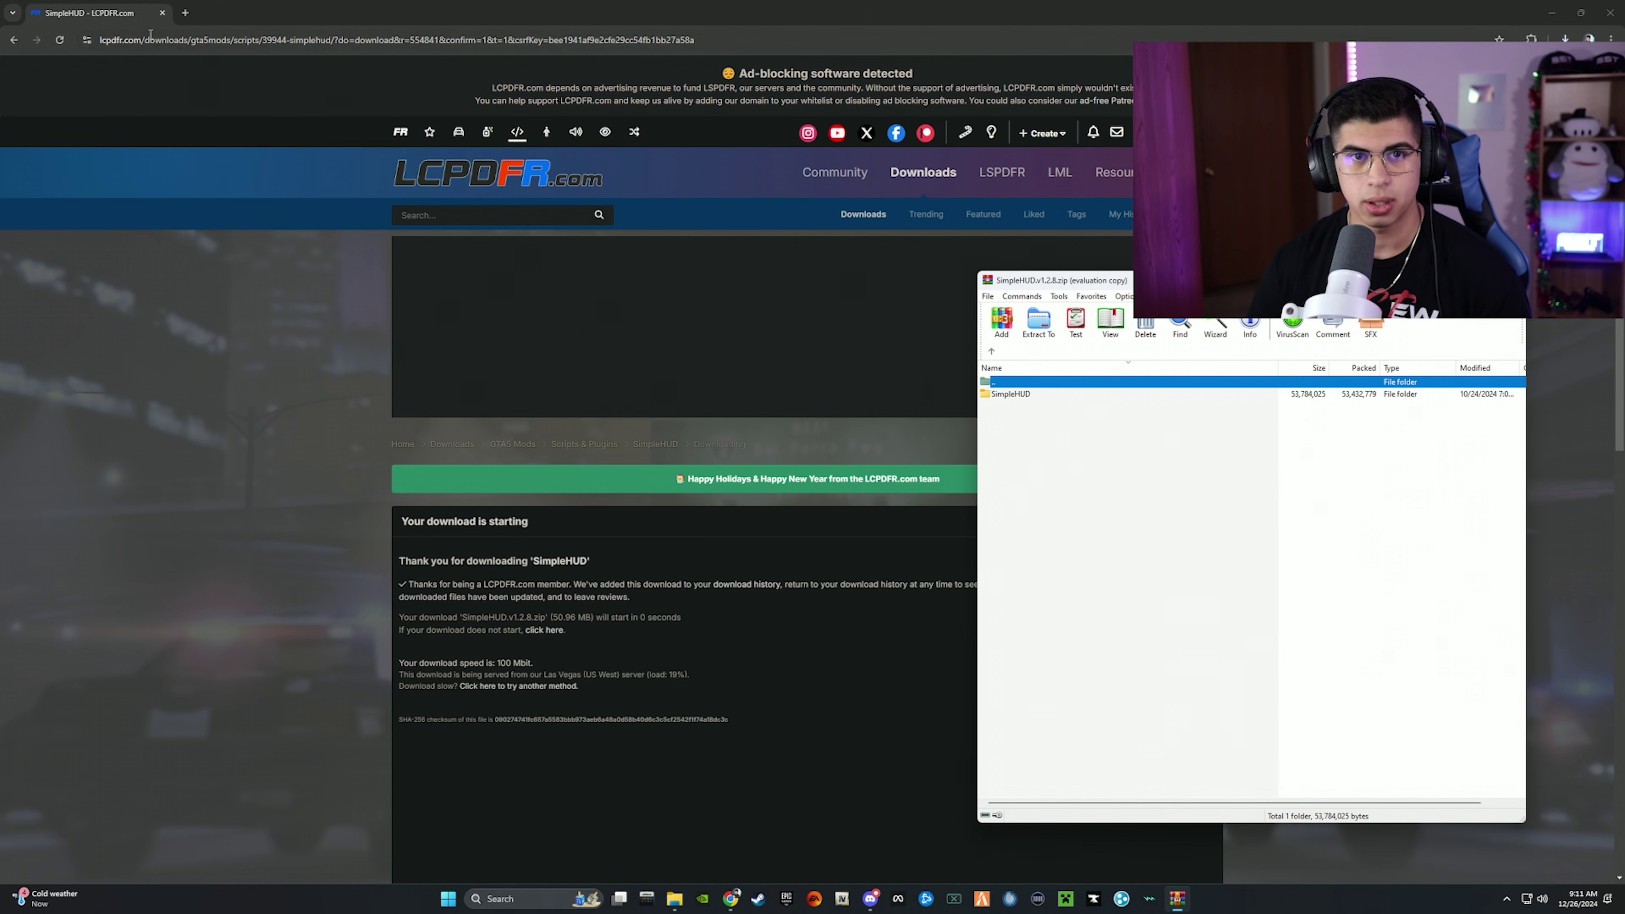
{"action": "key", "text": "super+Down"}
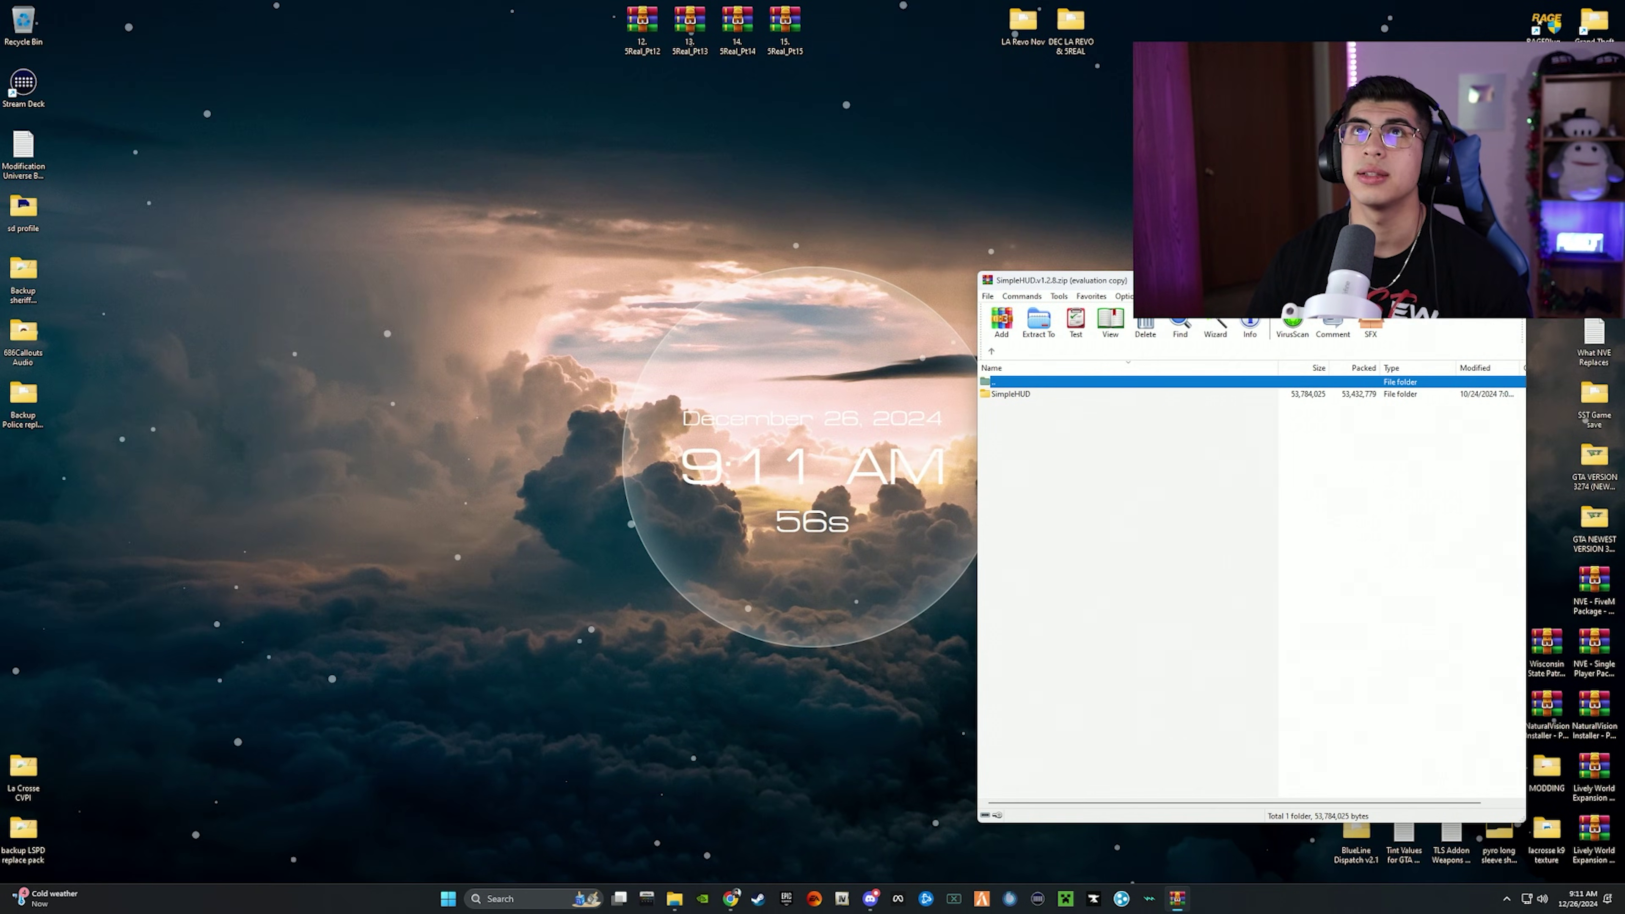
Restore the Script Hook V page in Chrome, then move and enlarge the window.
{"action": "left_click", "coordinate": [730, 898]}
{"action": "left_click_drag", "start_coordinate": [406, 56], "coordinate": [352, 40]}
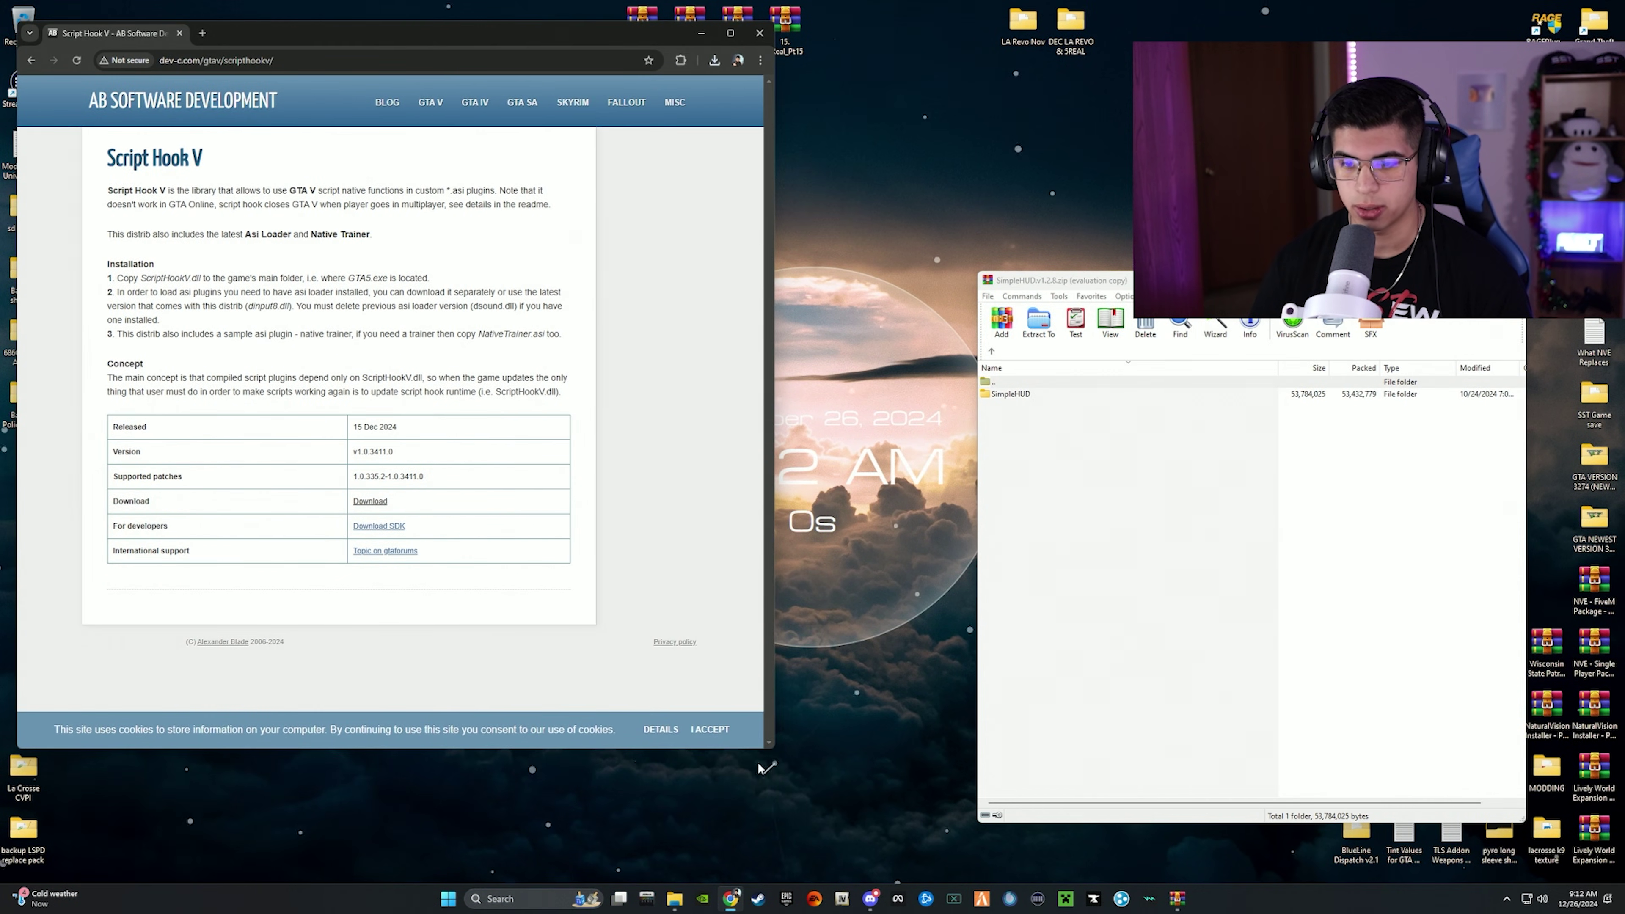
{"action": "left_click_drag", "start_coordinate": [772, 749], "coordinate": [949, 849]}
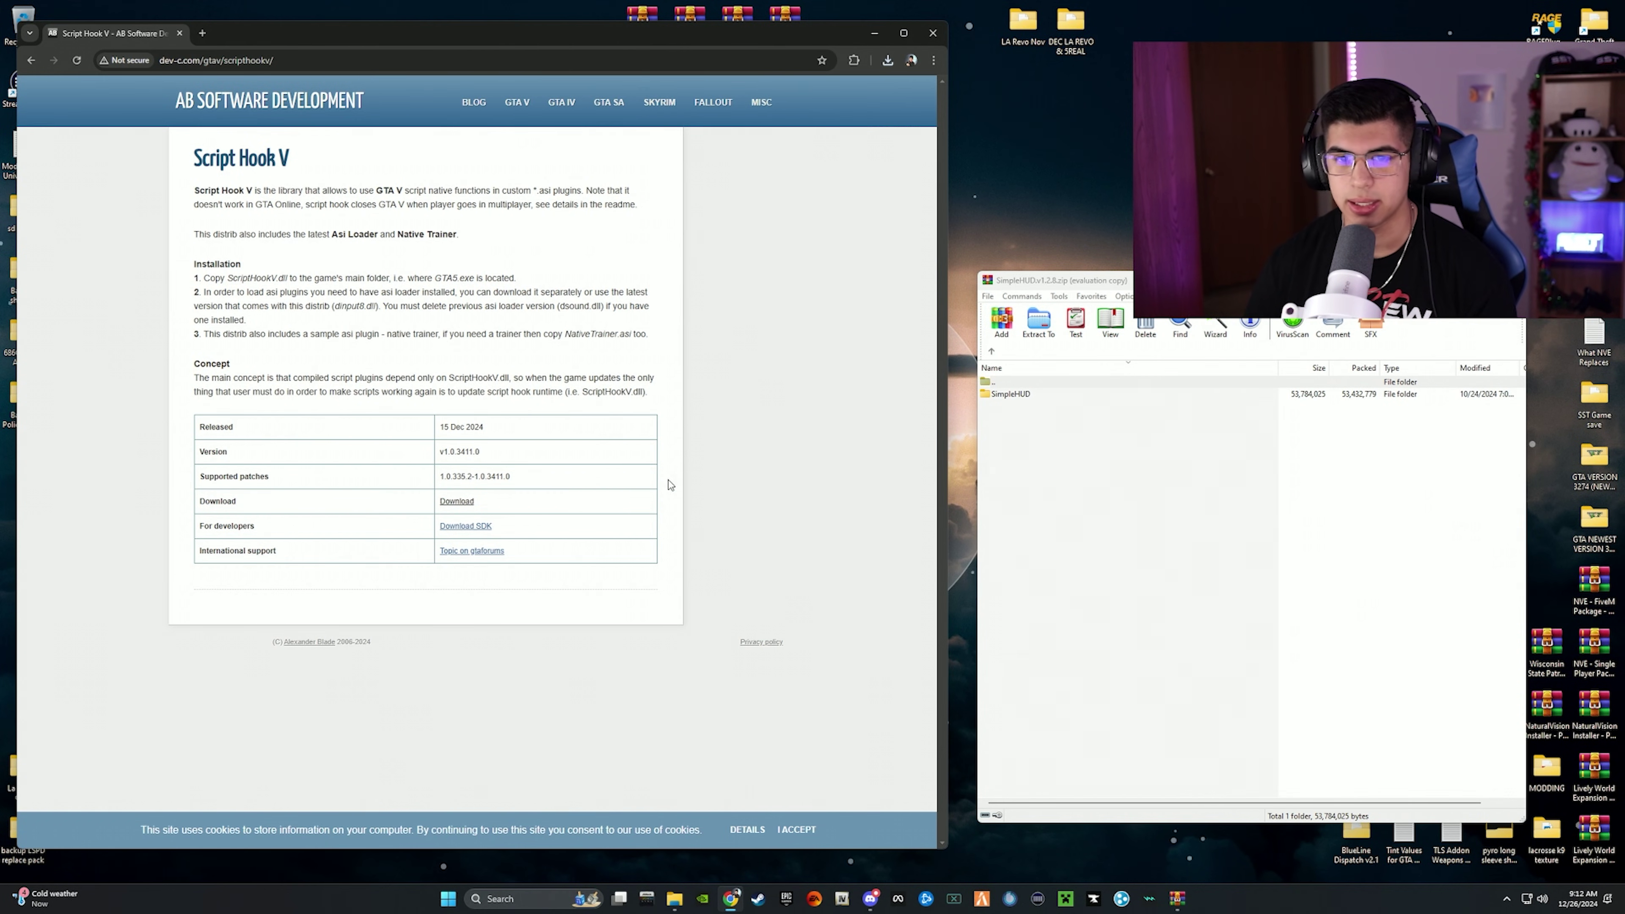
Download and keep ScriptHookV_1.0.3411.0.zip, open it in WinRAR, and close the page.
{"action": "left_click", "coordinate": [455, 501]}
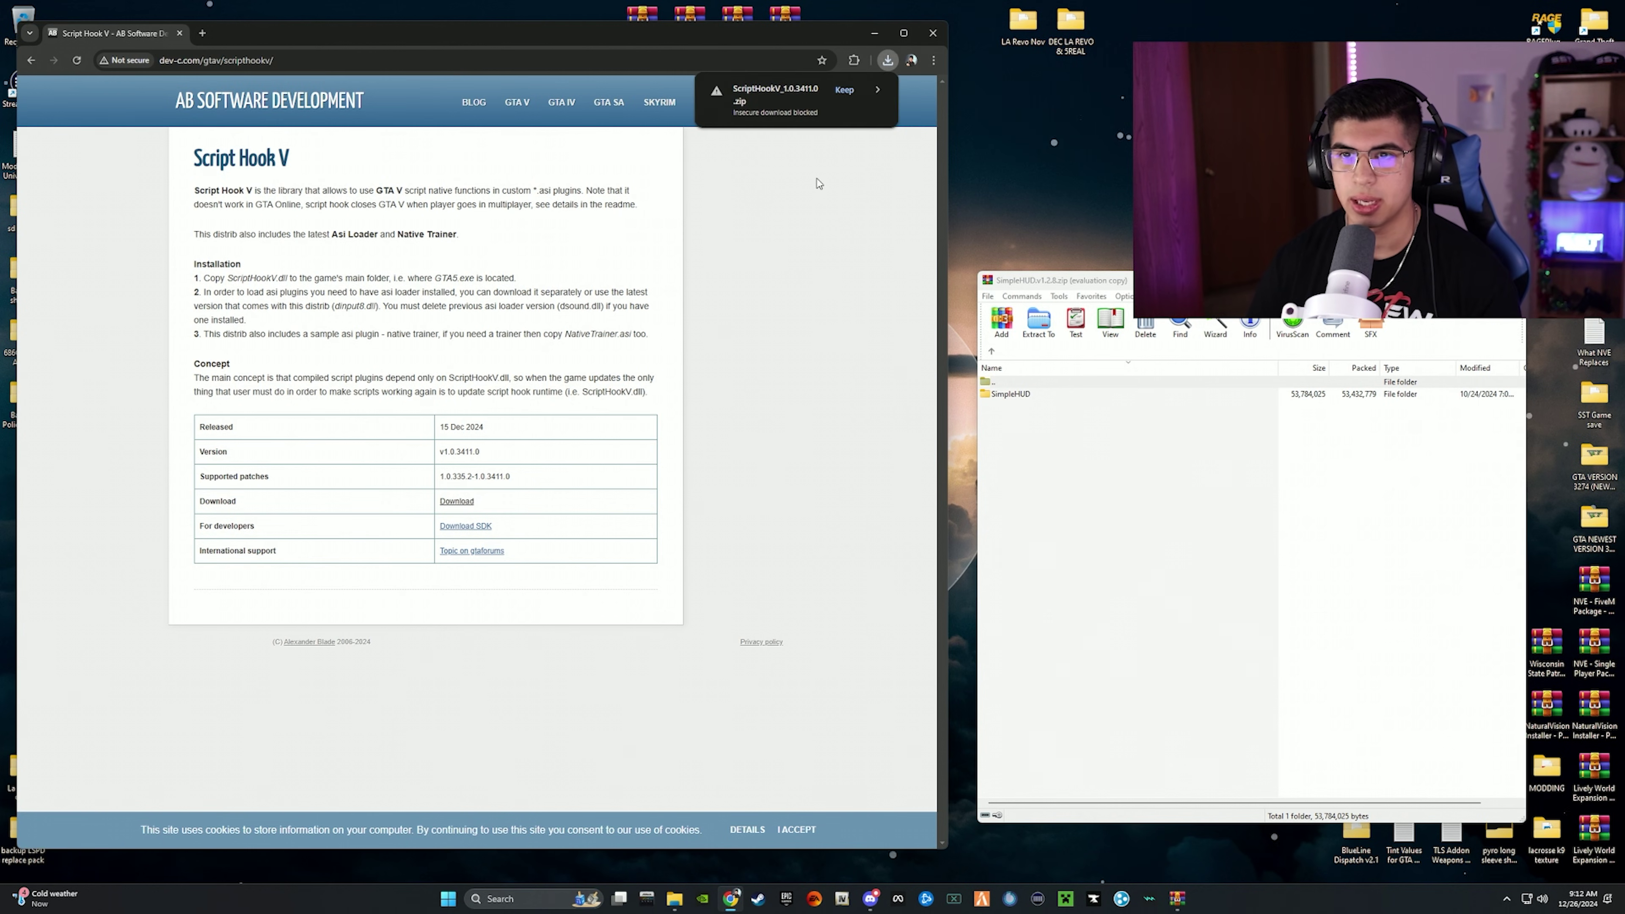
{"action": "left_click", "coordinate": [844, 90]}
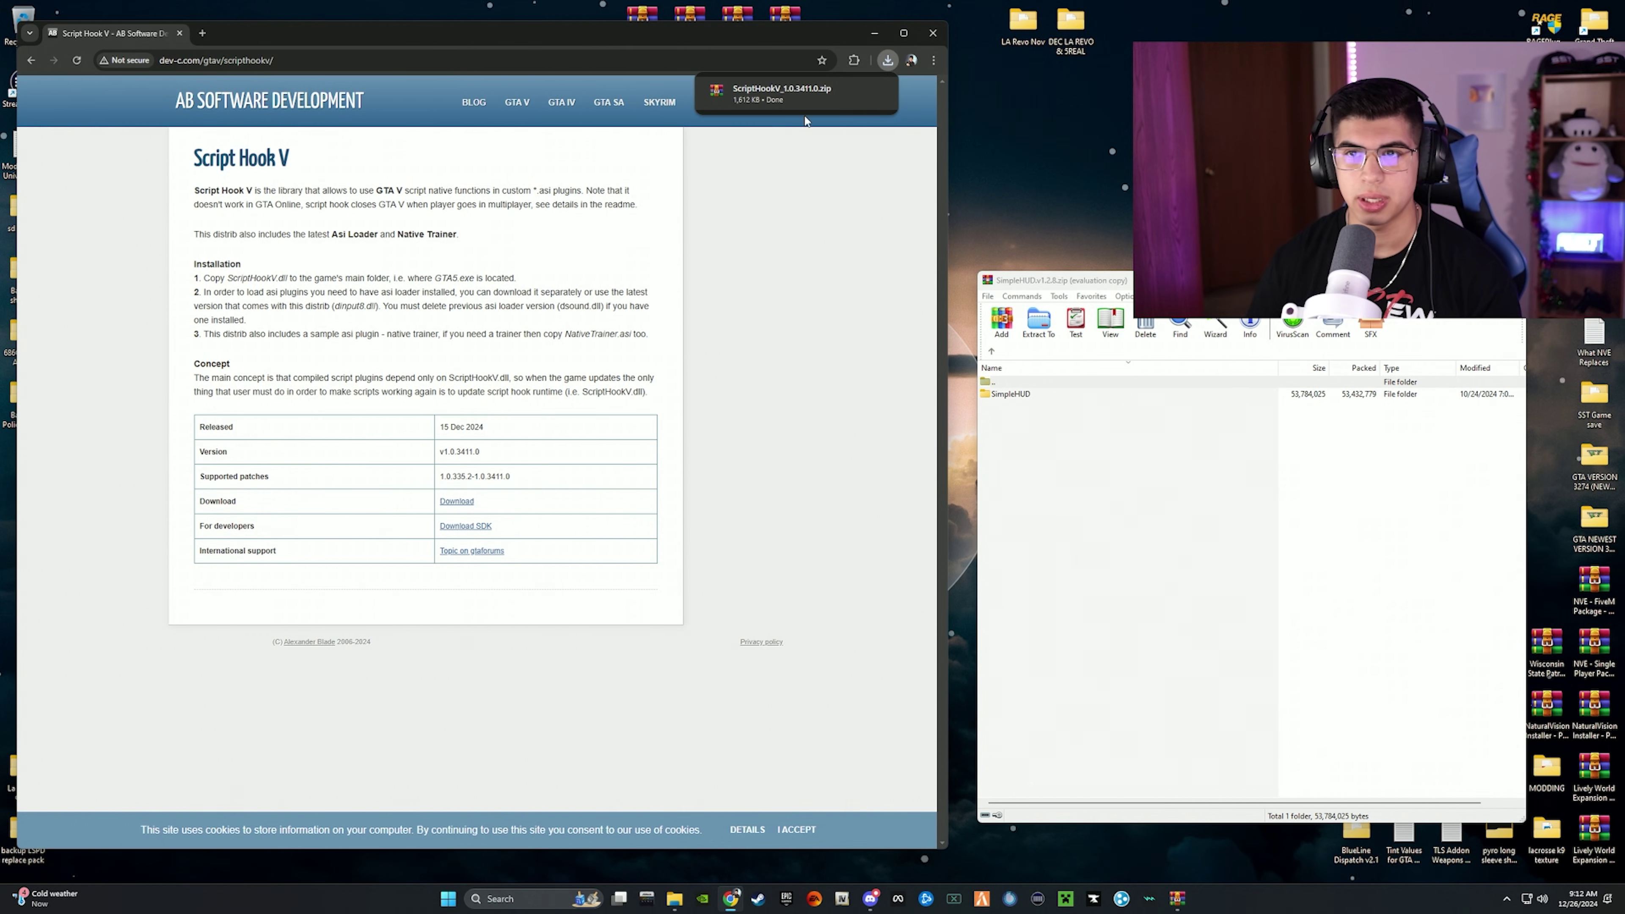
{"action": "left_click", "coordinate": [783, 99]}
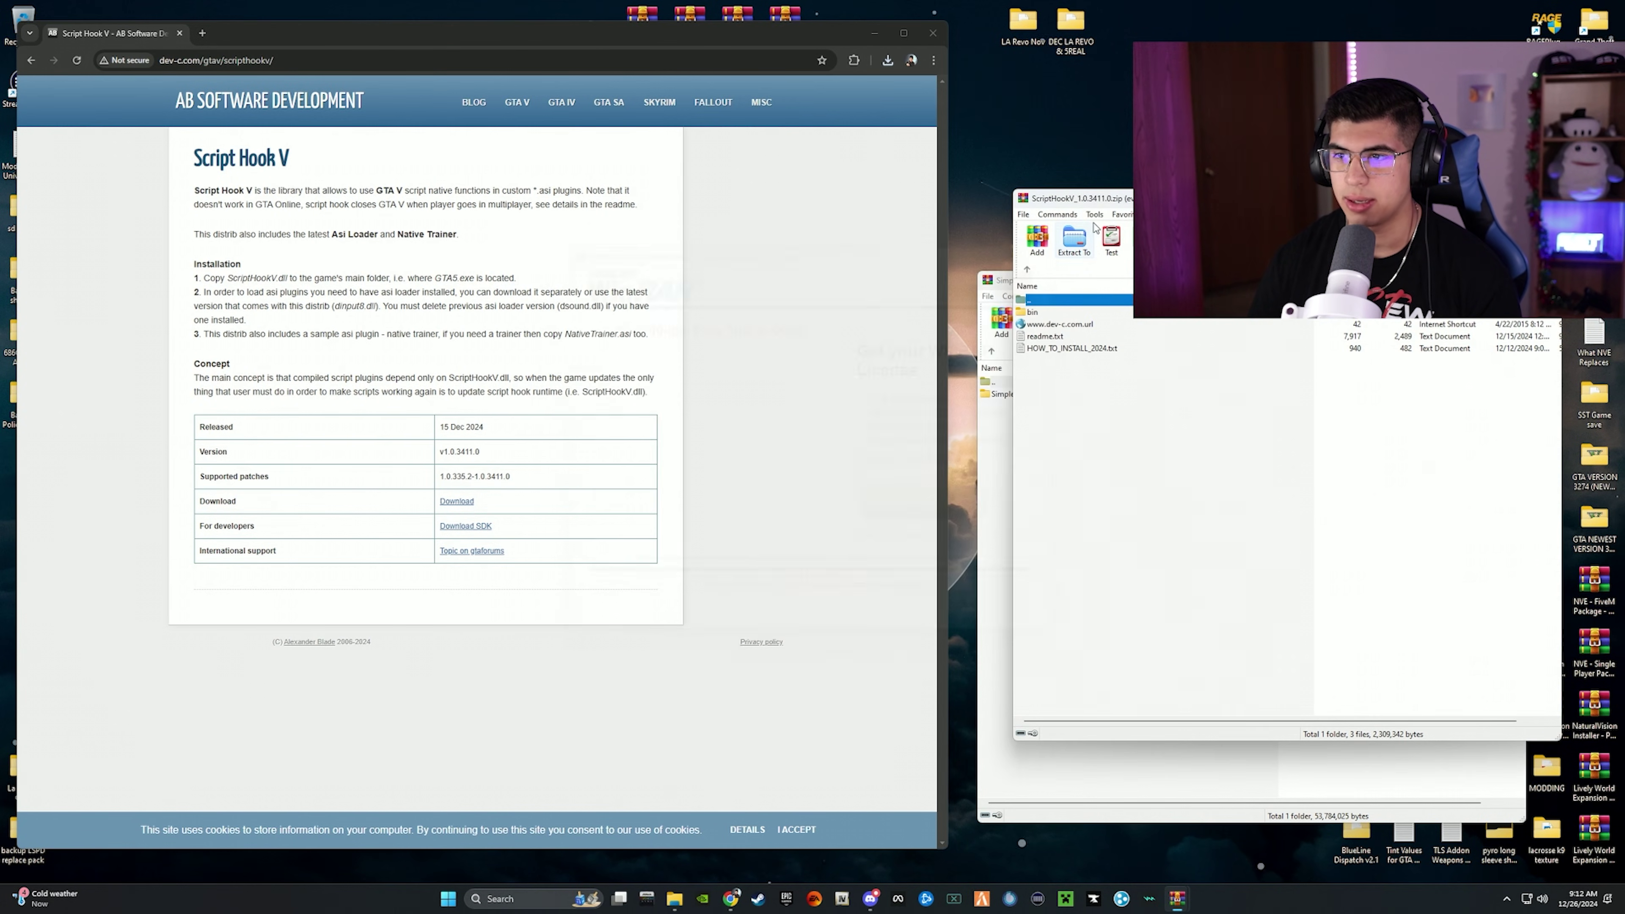
{"action": "left_click", "coordinate": [996, 286]}
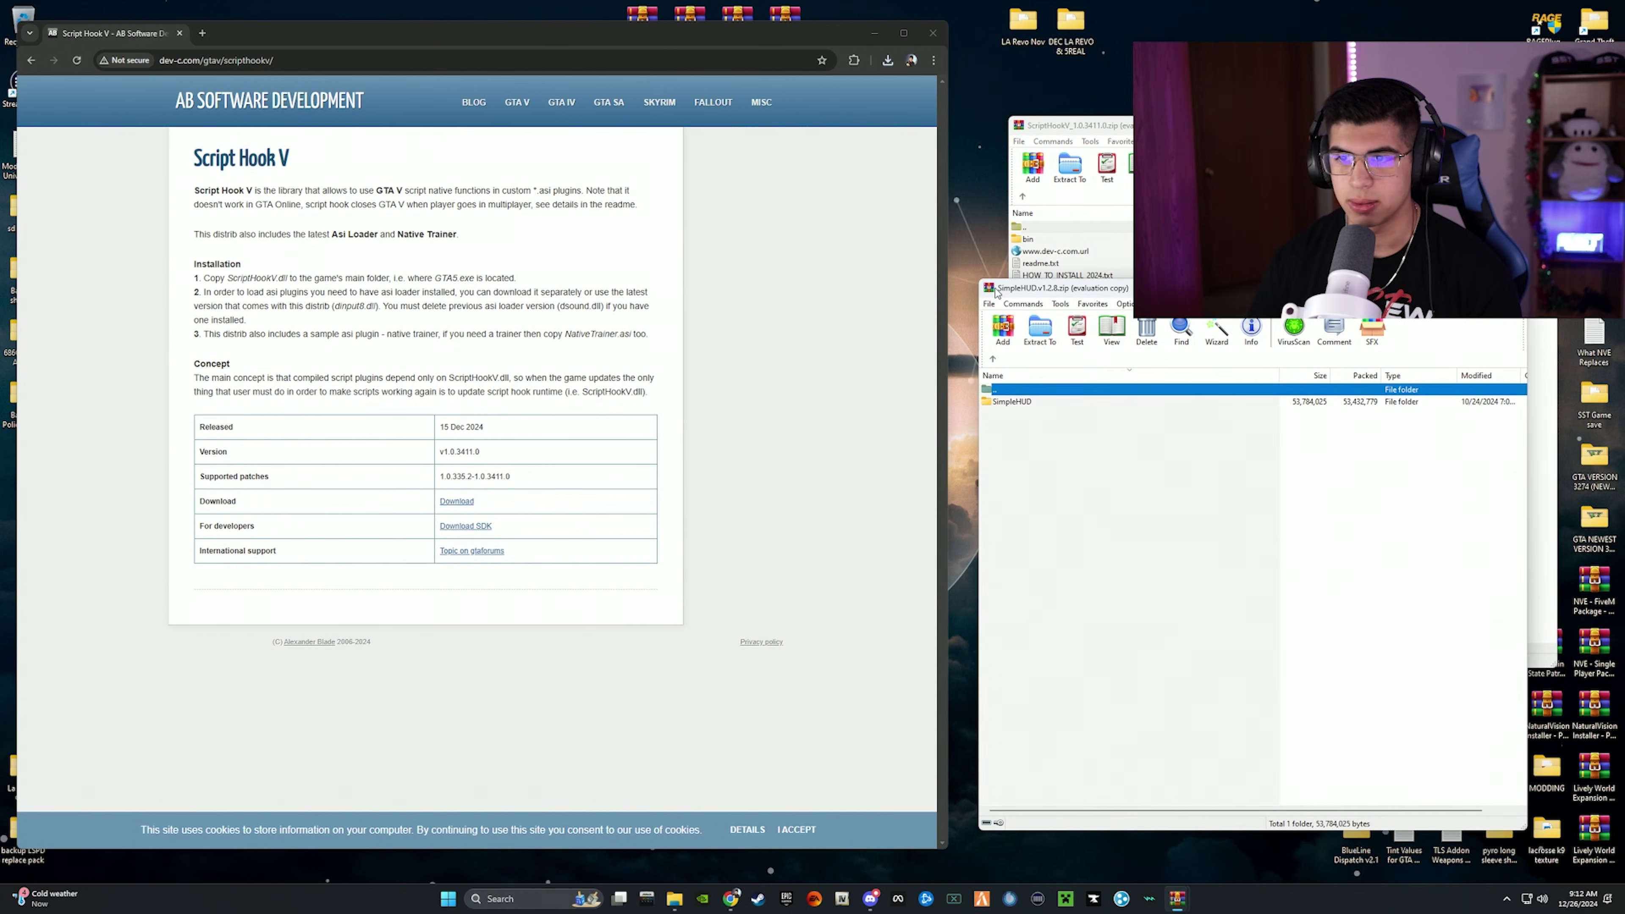
{"action": "left_click", "coordinate": [180, 34]}
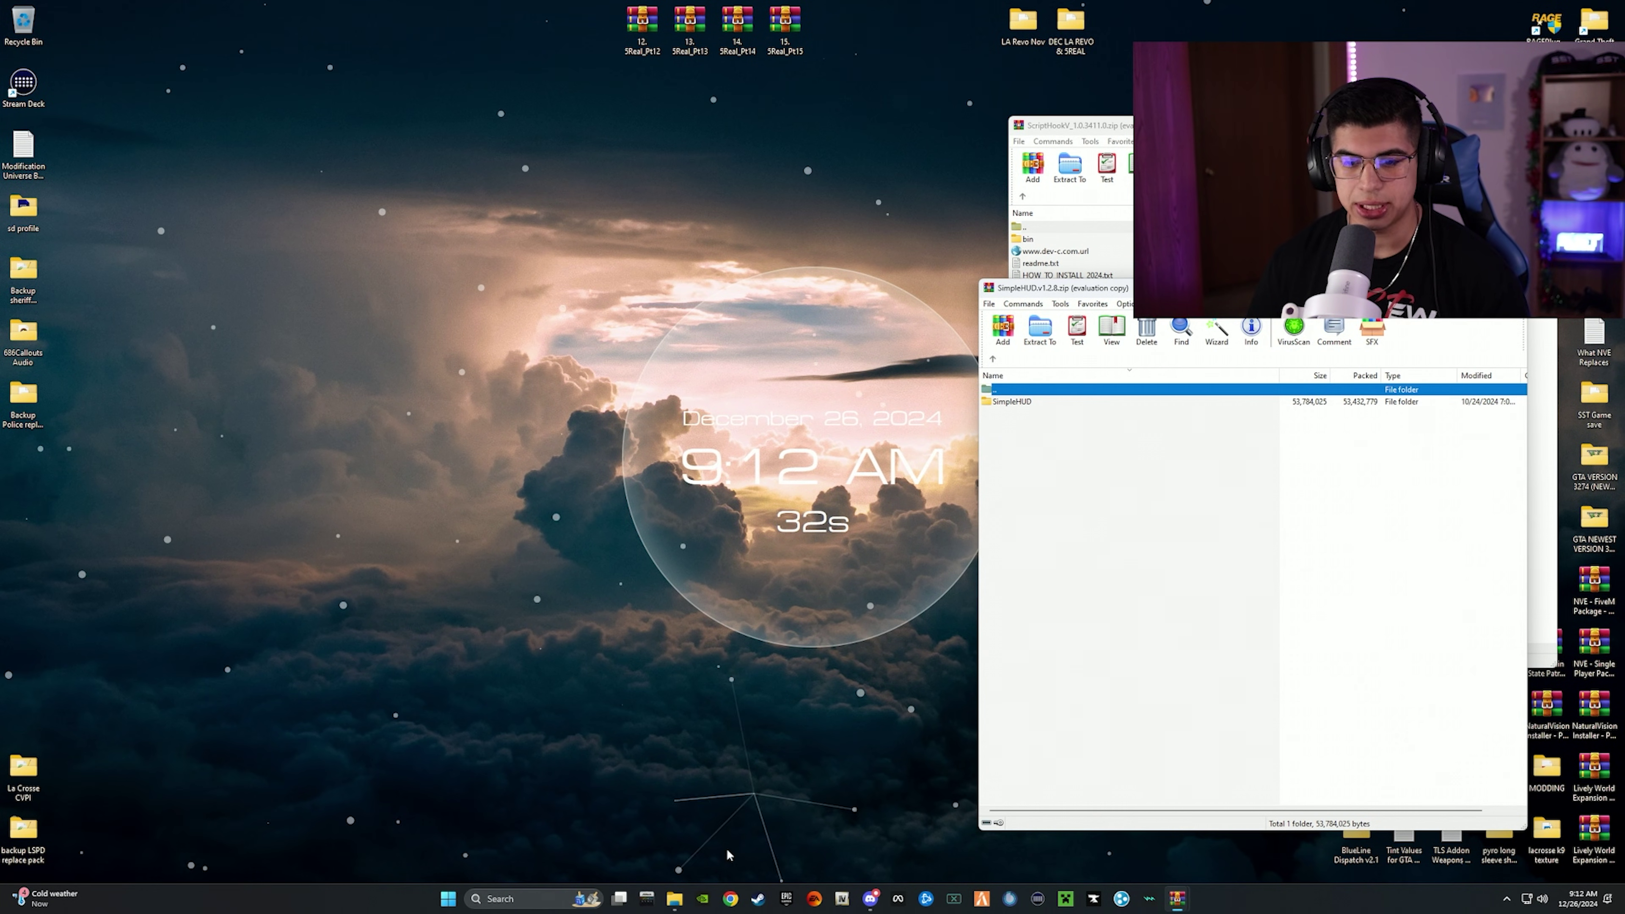
Bring up the Grand Theft Auto V folder in File Explorer, then move and widen it leftward.
{"action": "left_click", "coordinate": [674, 898]}
{"action": "left_click_drag", "start_coordinate": [951, 91], "coordinate": [481, 80]}
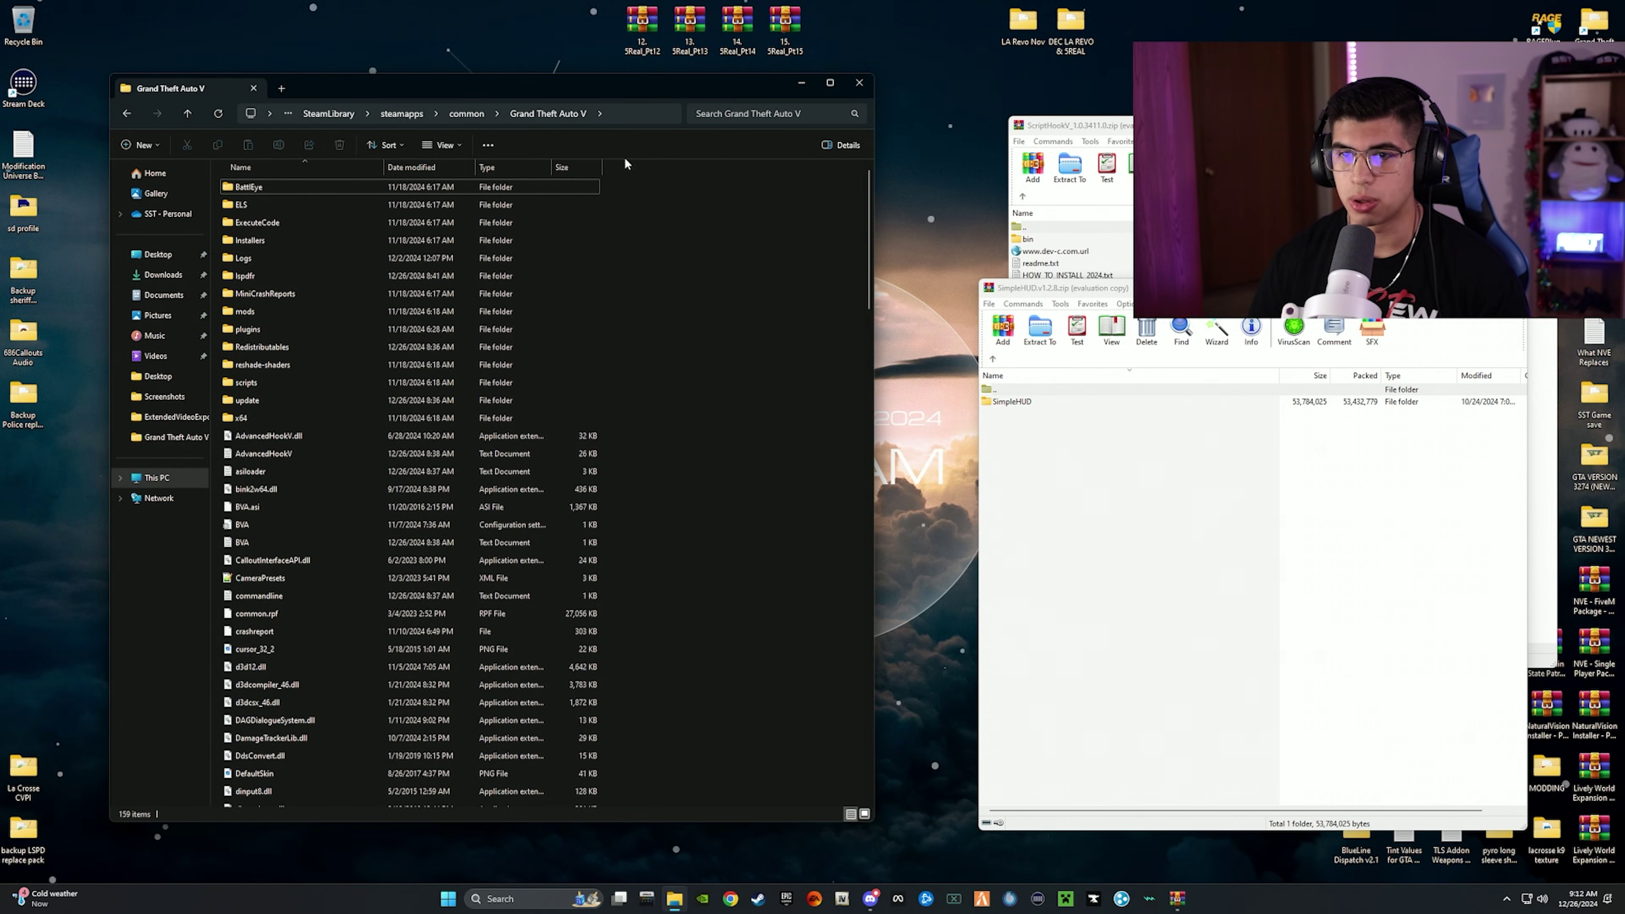
{"action": "left_click_drag", "start_coordinate": [873, 248], "coordinate": [926, 255]}
{"action": "mouse_move", "coordinate": [428, 80]}
{"action": "left_mouse_down"}
{"action": "mouse_move", "coordinate": [446, 103]}
{"action": "mouse_move", "coordinate": [434, 123]}
{"action": "mouse_move", "coordinate": [454, 79]}
{"action": "left_mouse_up"}
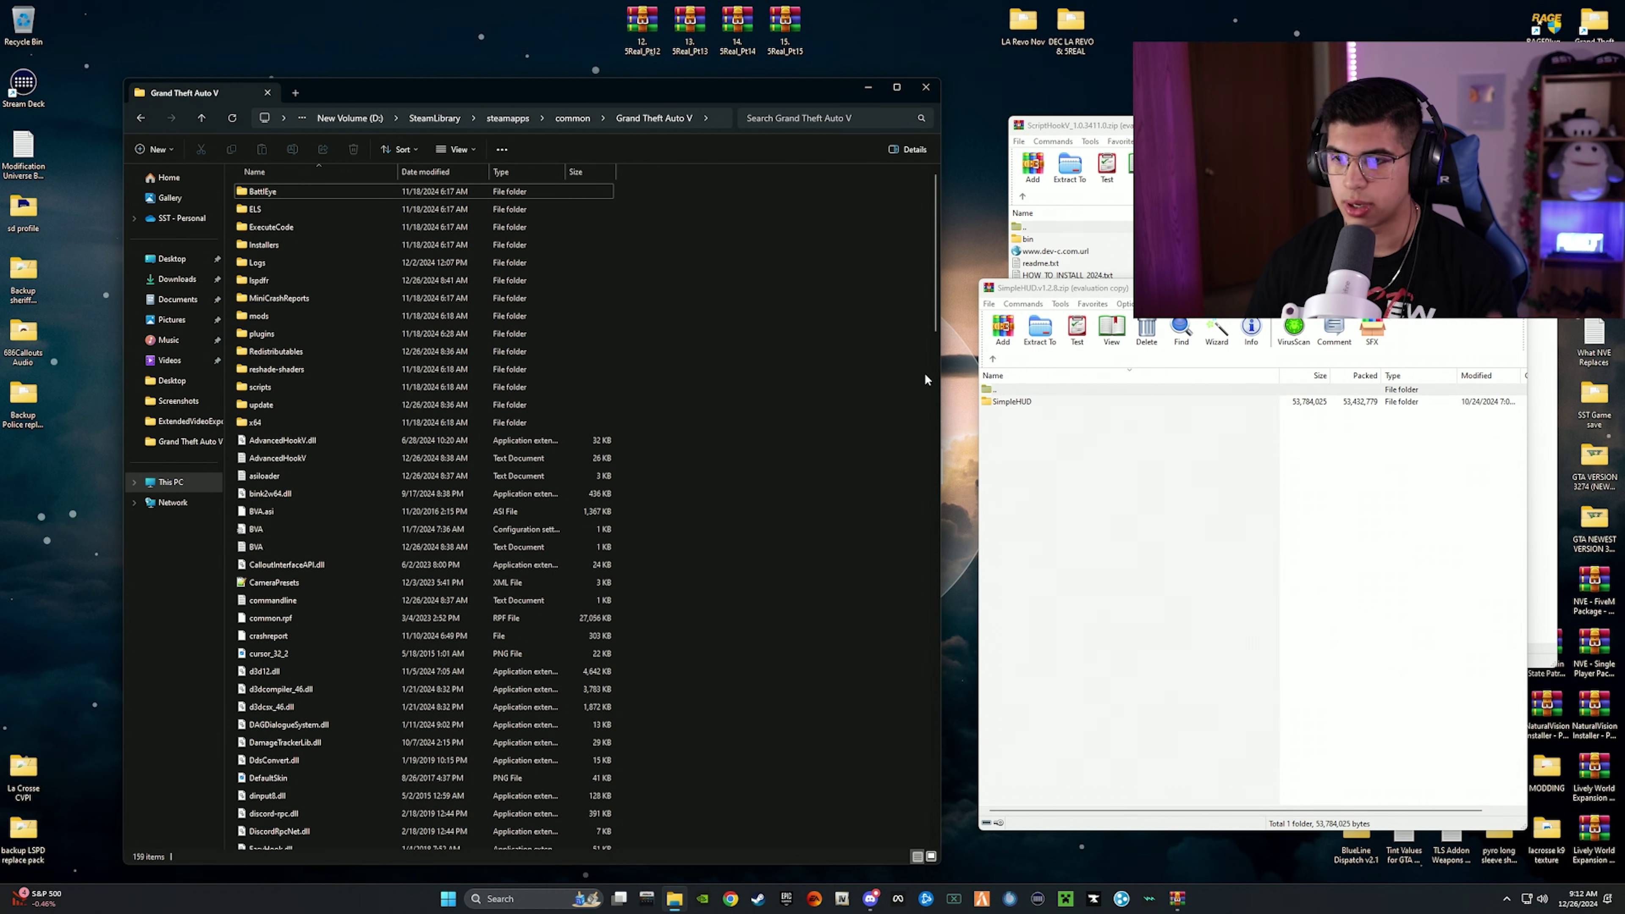
Bring the SimpleHUD and Script Hook V archive windows back in front.
{"action": "left_click", "coordinate": [1125, 514]}
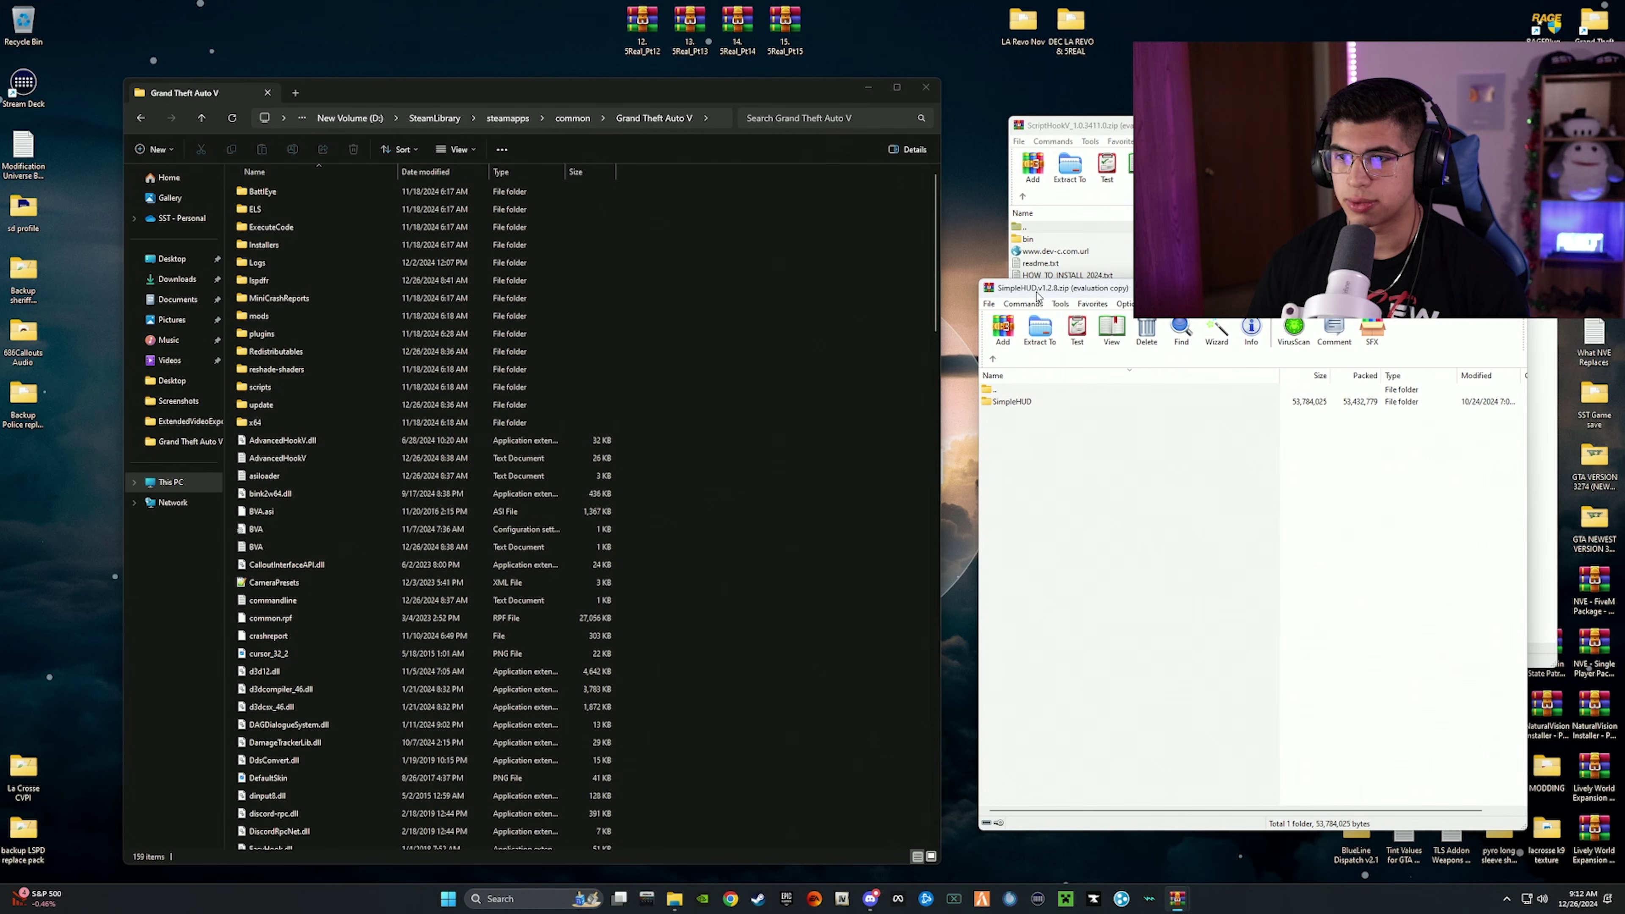
{"action": "left_click_drag", "start_coordinate": [1037, 293], "coordinate": [1034, 295]}
{"action": "mouse_move", "coordinate": [1055, 125]}
{"action": "left_mouse_down"}
{"action": "mouse_move", "coordinate": [1045, 166]}
{"action": "mouse_move", "coordinate": [1027, 138]}
{"action": "left_mouse_up"}
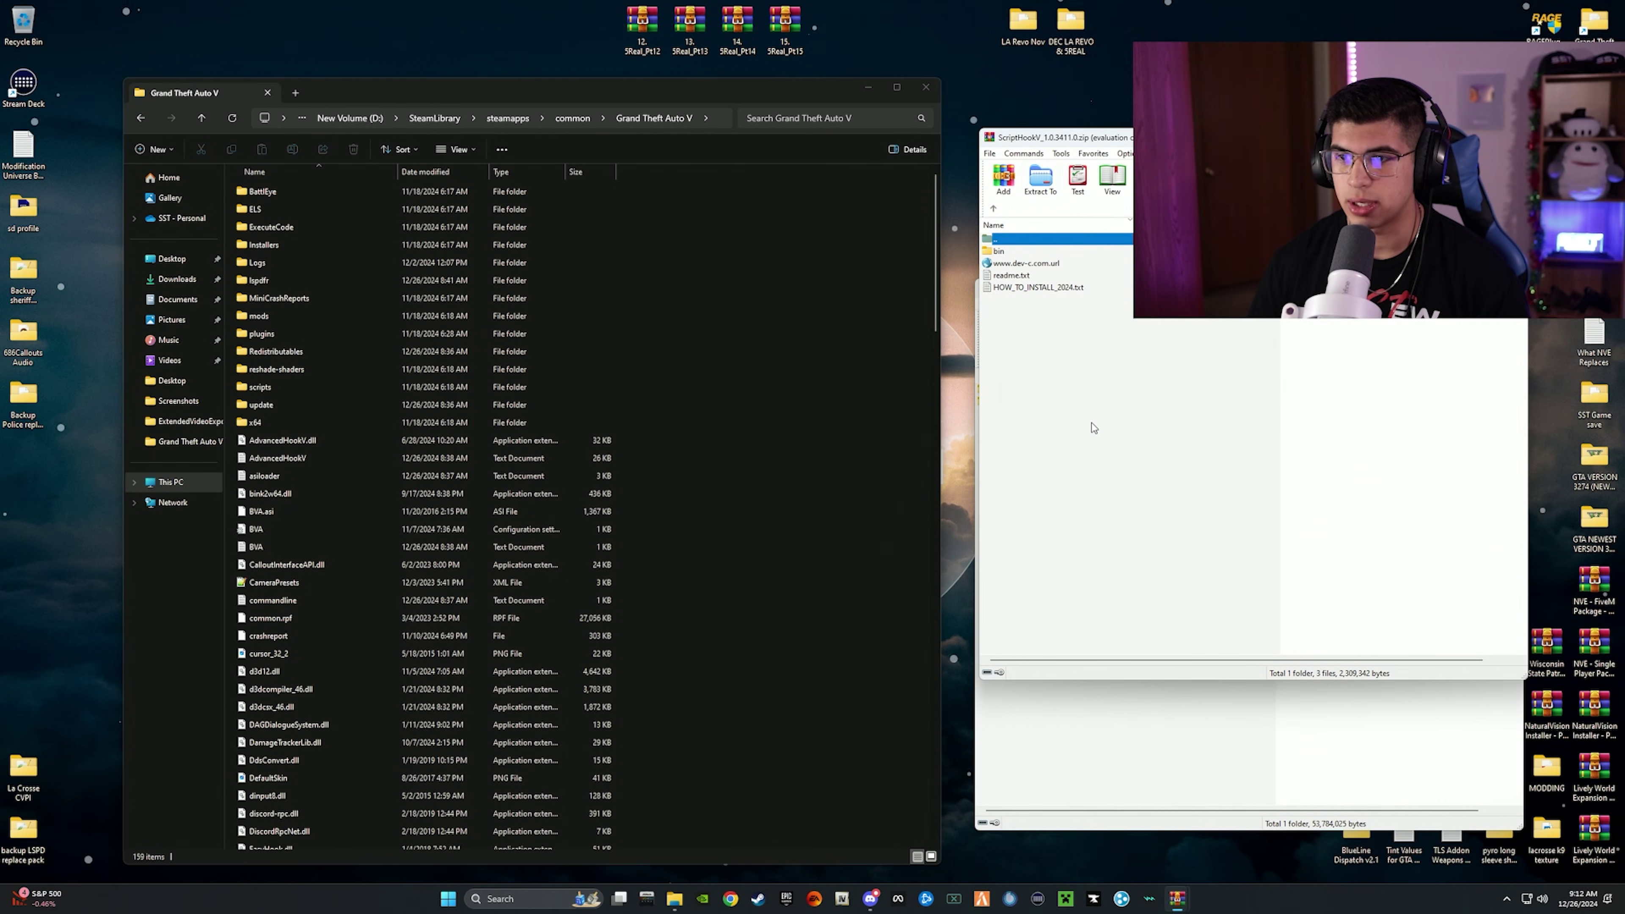
From the archive's bin folder, move ScriptHookV.dll and dinput8.dll into the game folder, replacing old copies.
{"action": "double_click", "coordinate": [1007, 252]}
{"action": "left_click", "coordinate": [1032, 353]}
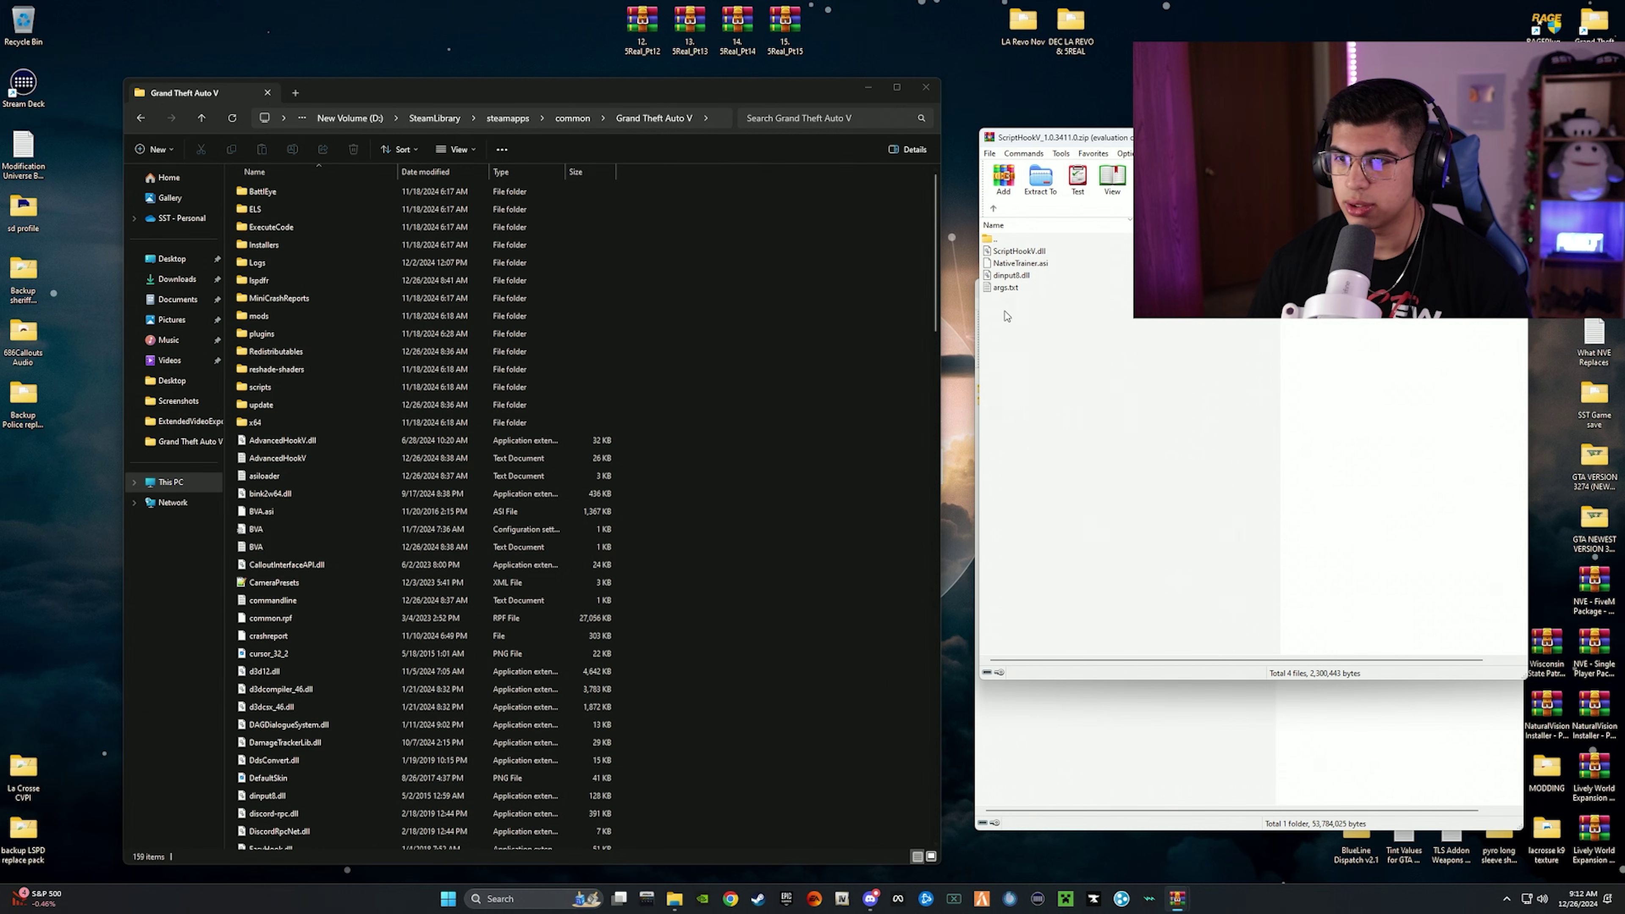
{"action": "left_click", "coordinate": [1011, 276]}
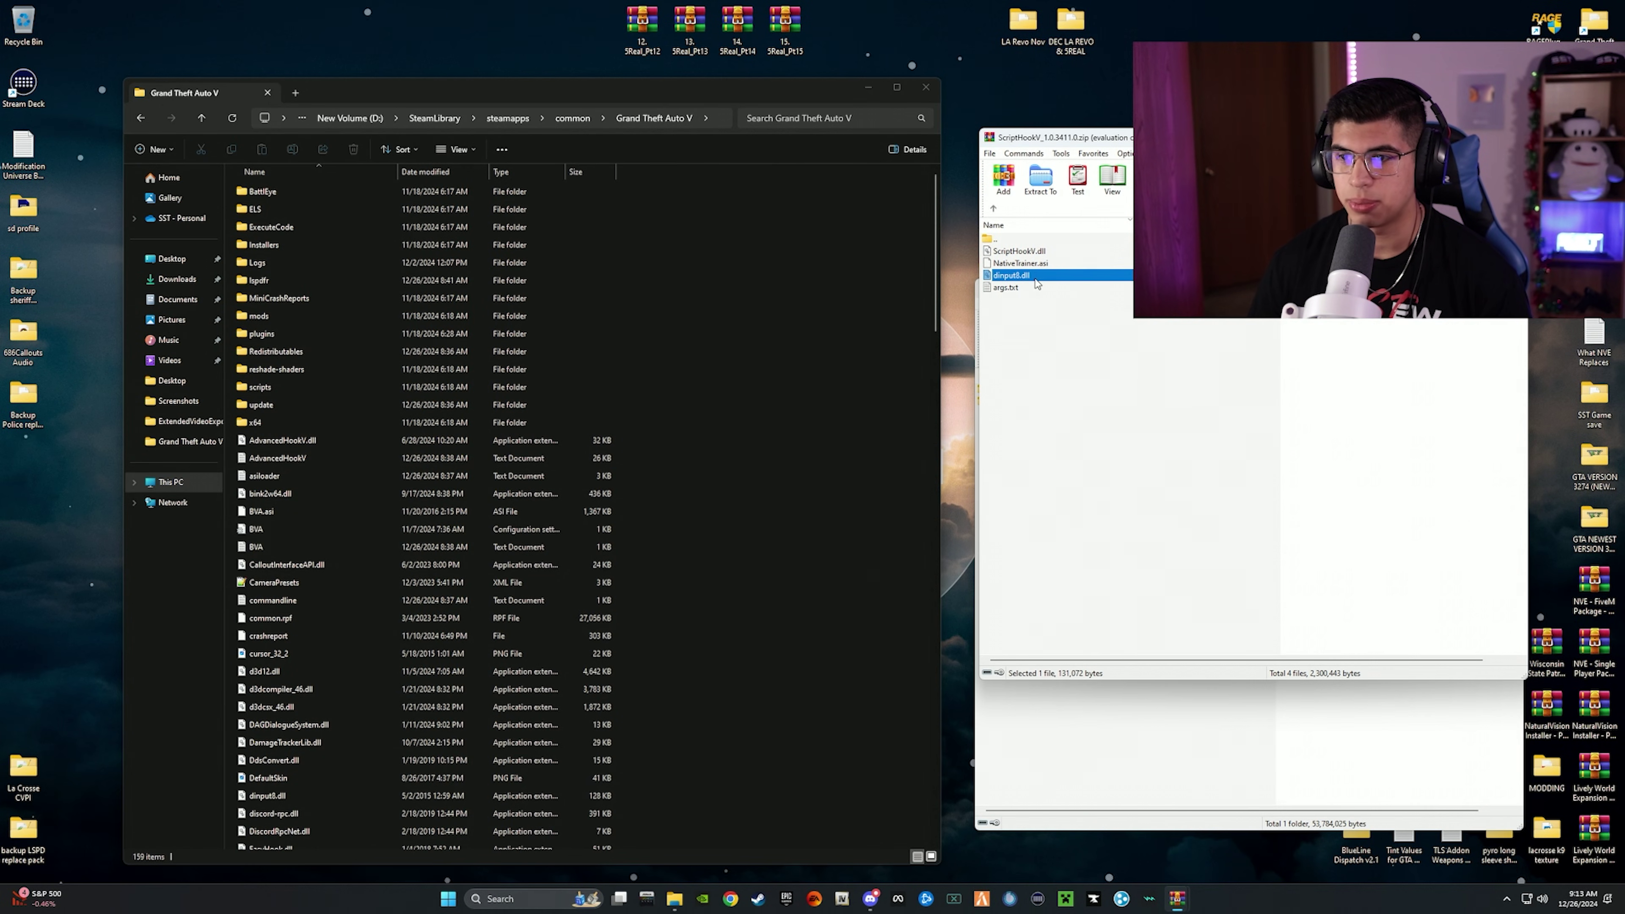
{"action": "left_click", "coordinate": [1019, 252], "text": "ctrl"}
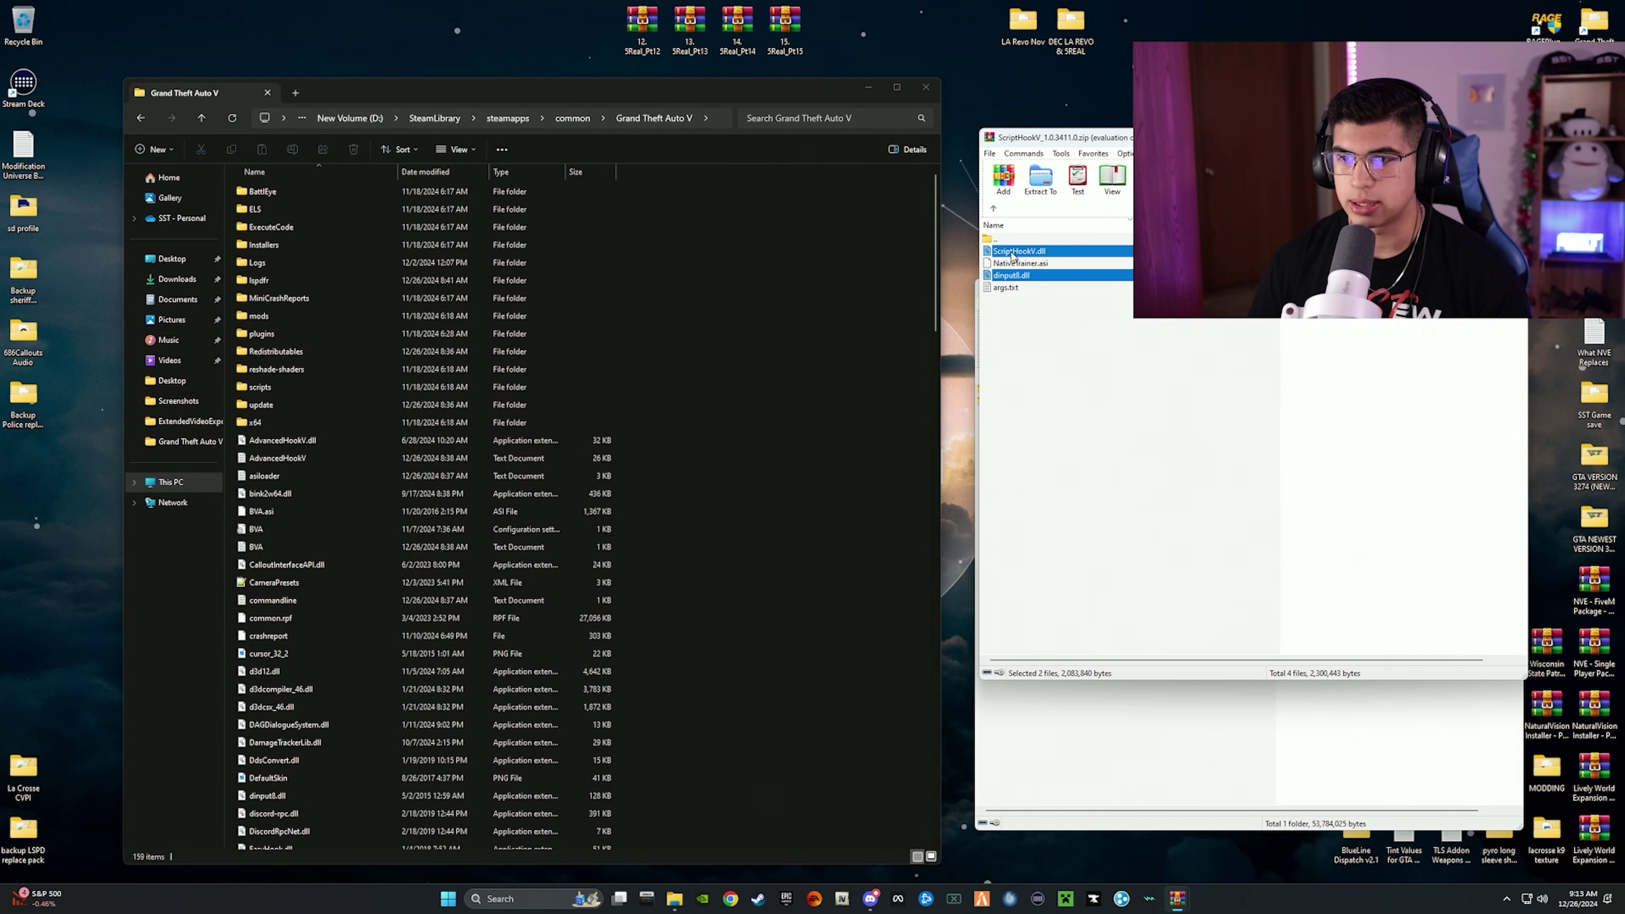
{"action": "left_click_drag", "start_coordinate": [1011, 256], "coordinate": [829, 351]}
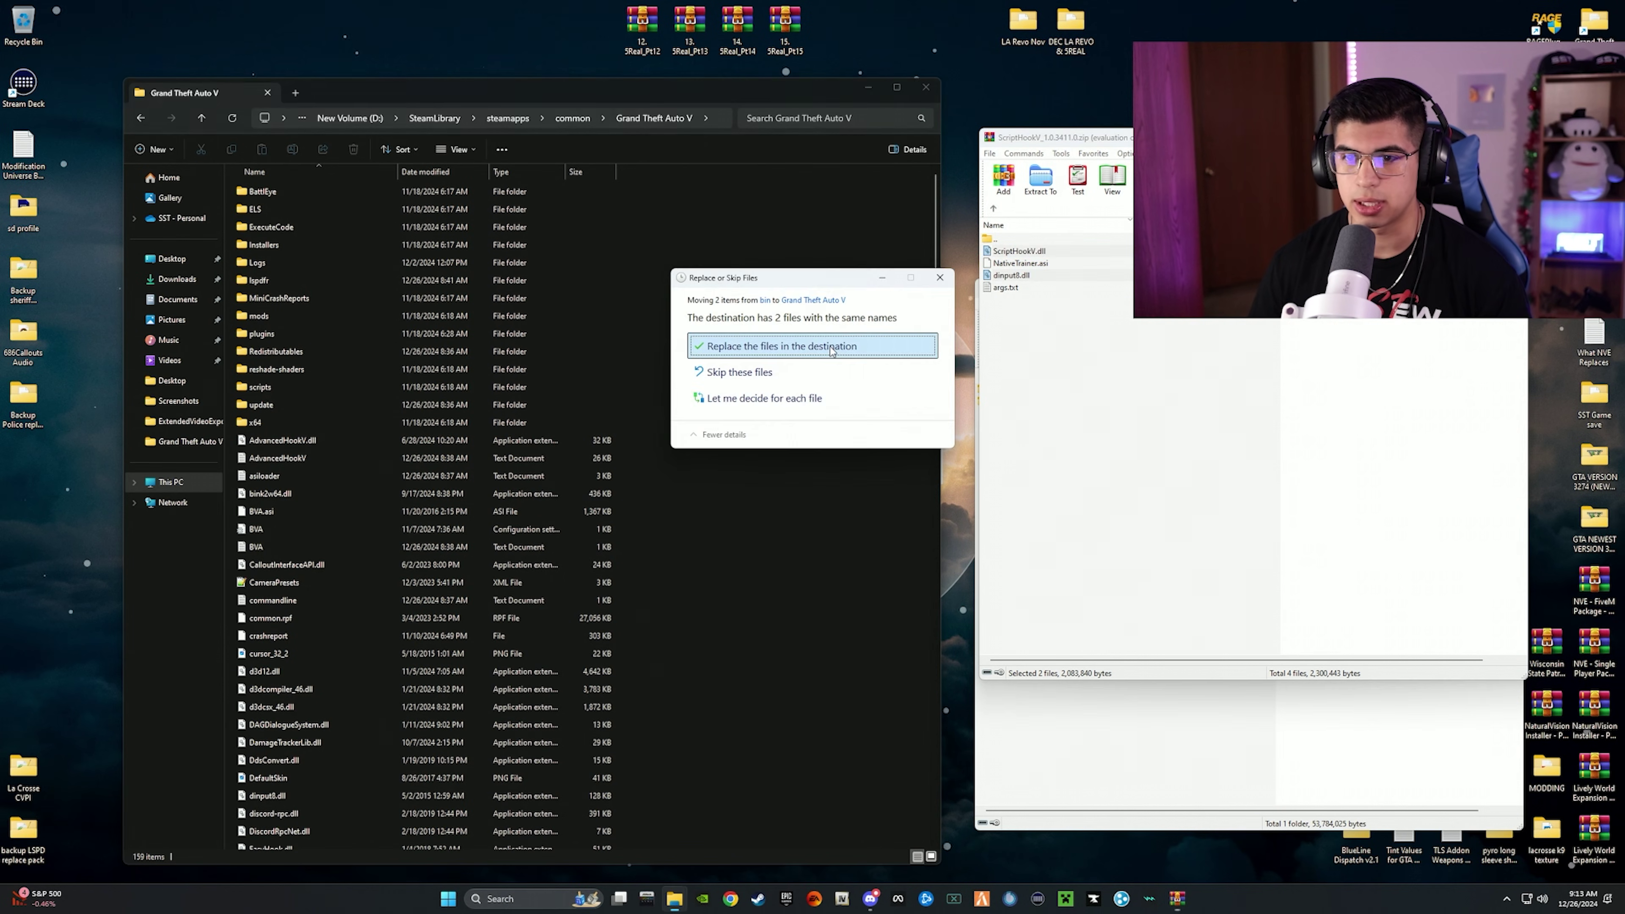
{"action": "left_click", "coordinate": [751, 348]}
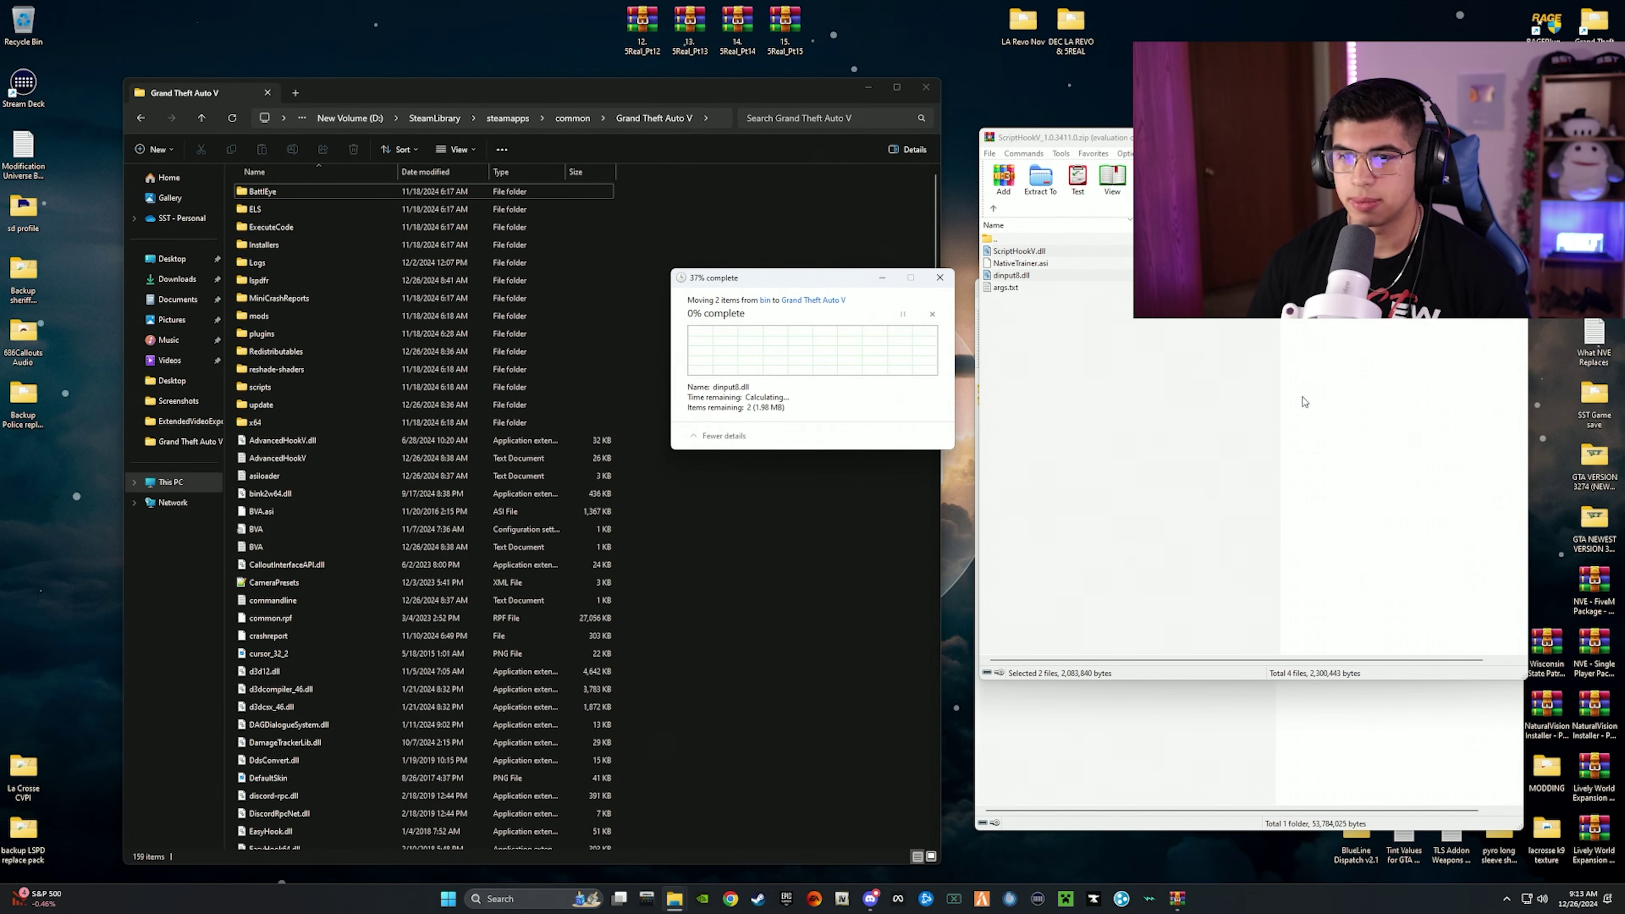
Reselect and clear the two DLLs in the archive, then close the ScriptHookV archive.
{"action": "left_click", "coordinate": [1019, 257]}
{"action": "left_click", "coordinate": [1014, 276]}
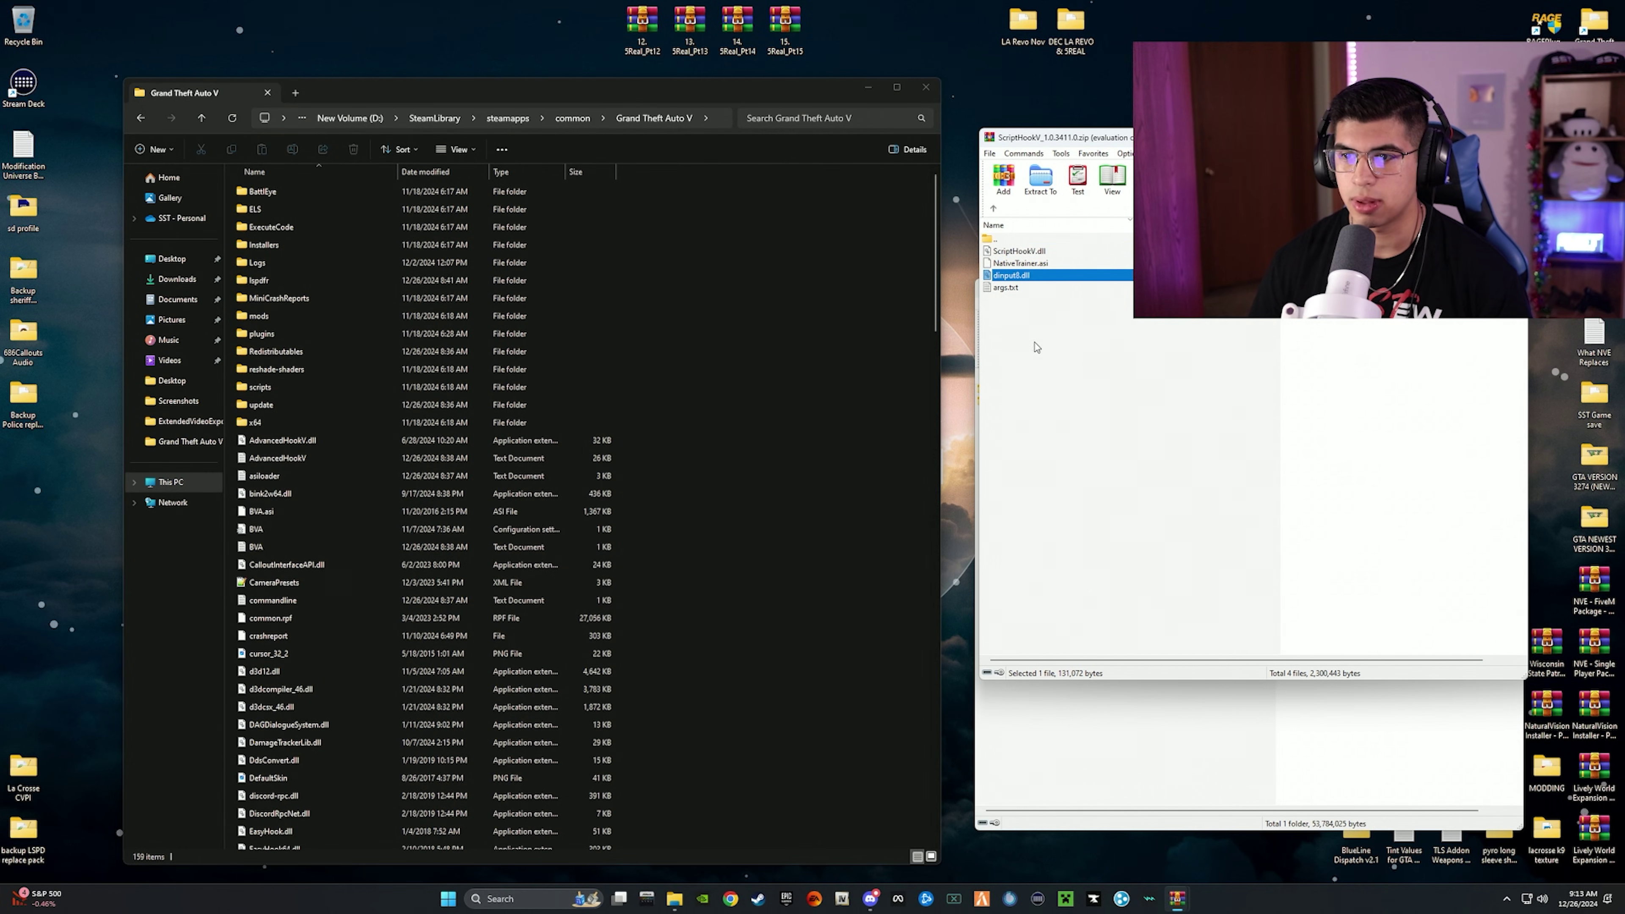
{"action": "left_click", "coordinate": [1046, 370]}
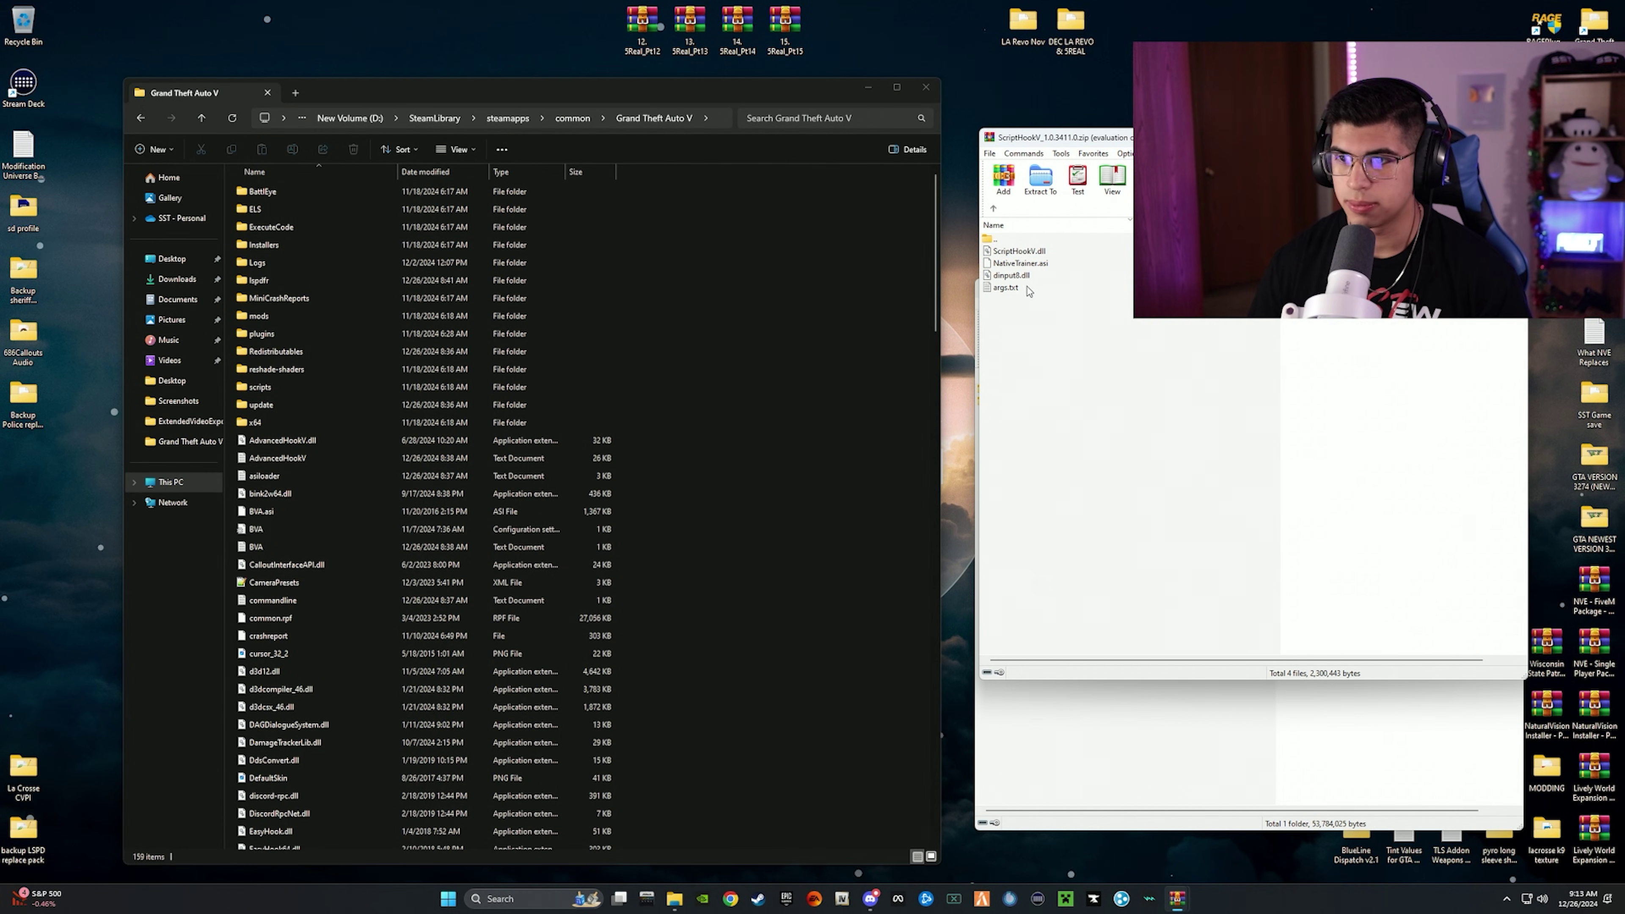
{"action": "left_click", "coordinate": [1013, 276]}
{"action": "left_click", "coordinate": [1019, 253], "text": "ctrl"}
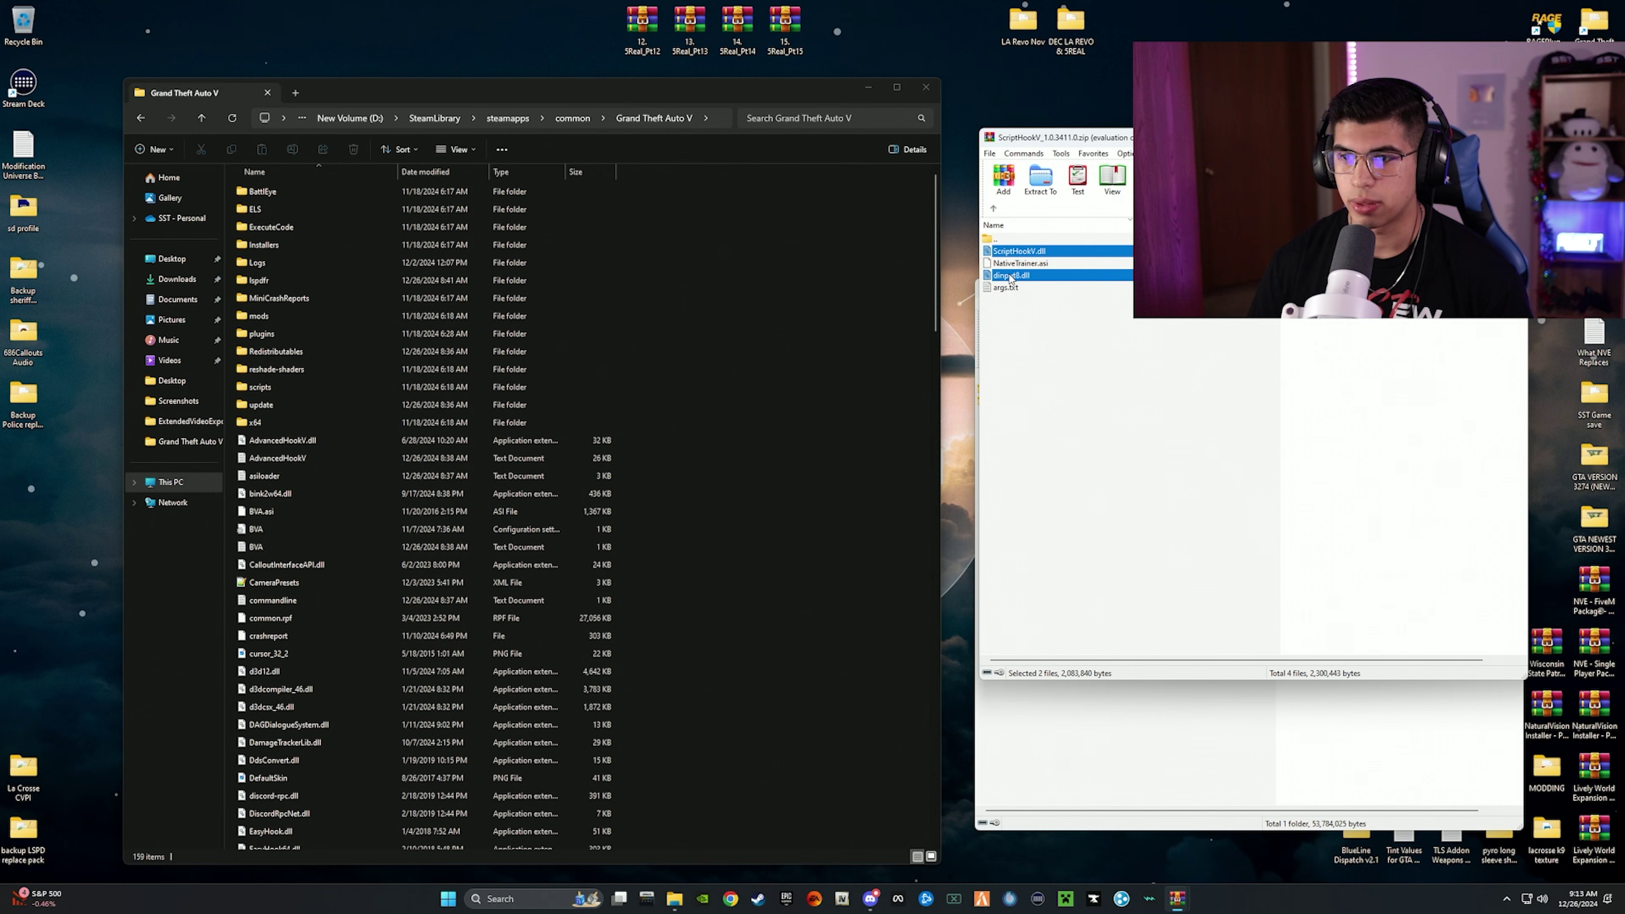
{"action": "left_click", "coordinate": [1000, 430]}
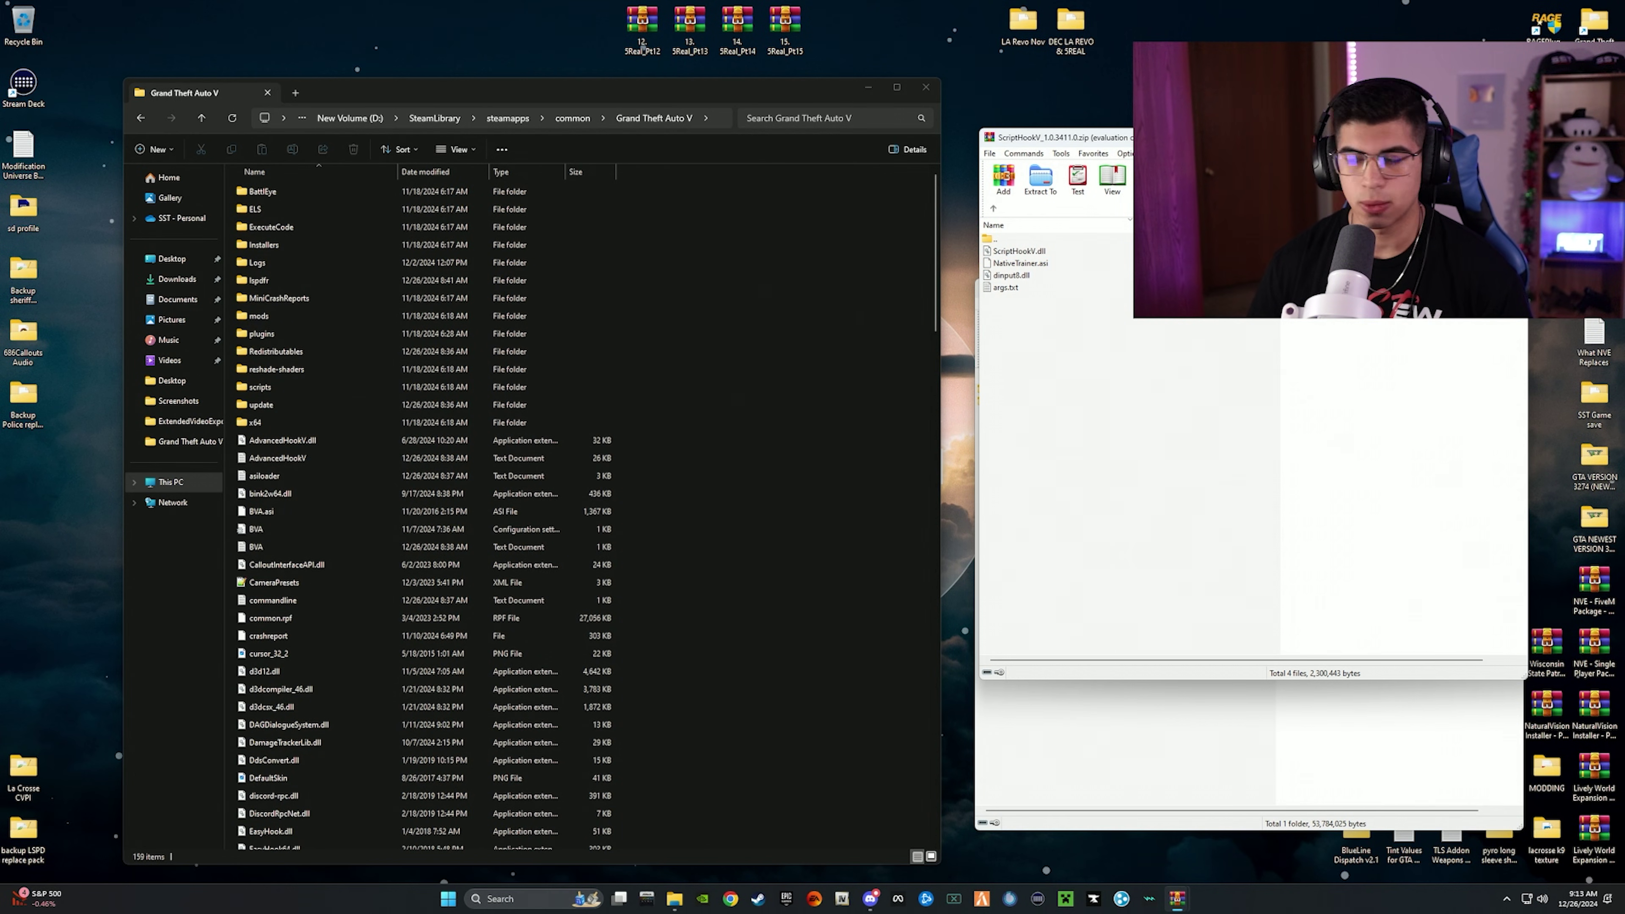
{"action": "key", "text": "Escape"}
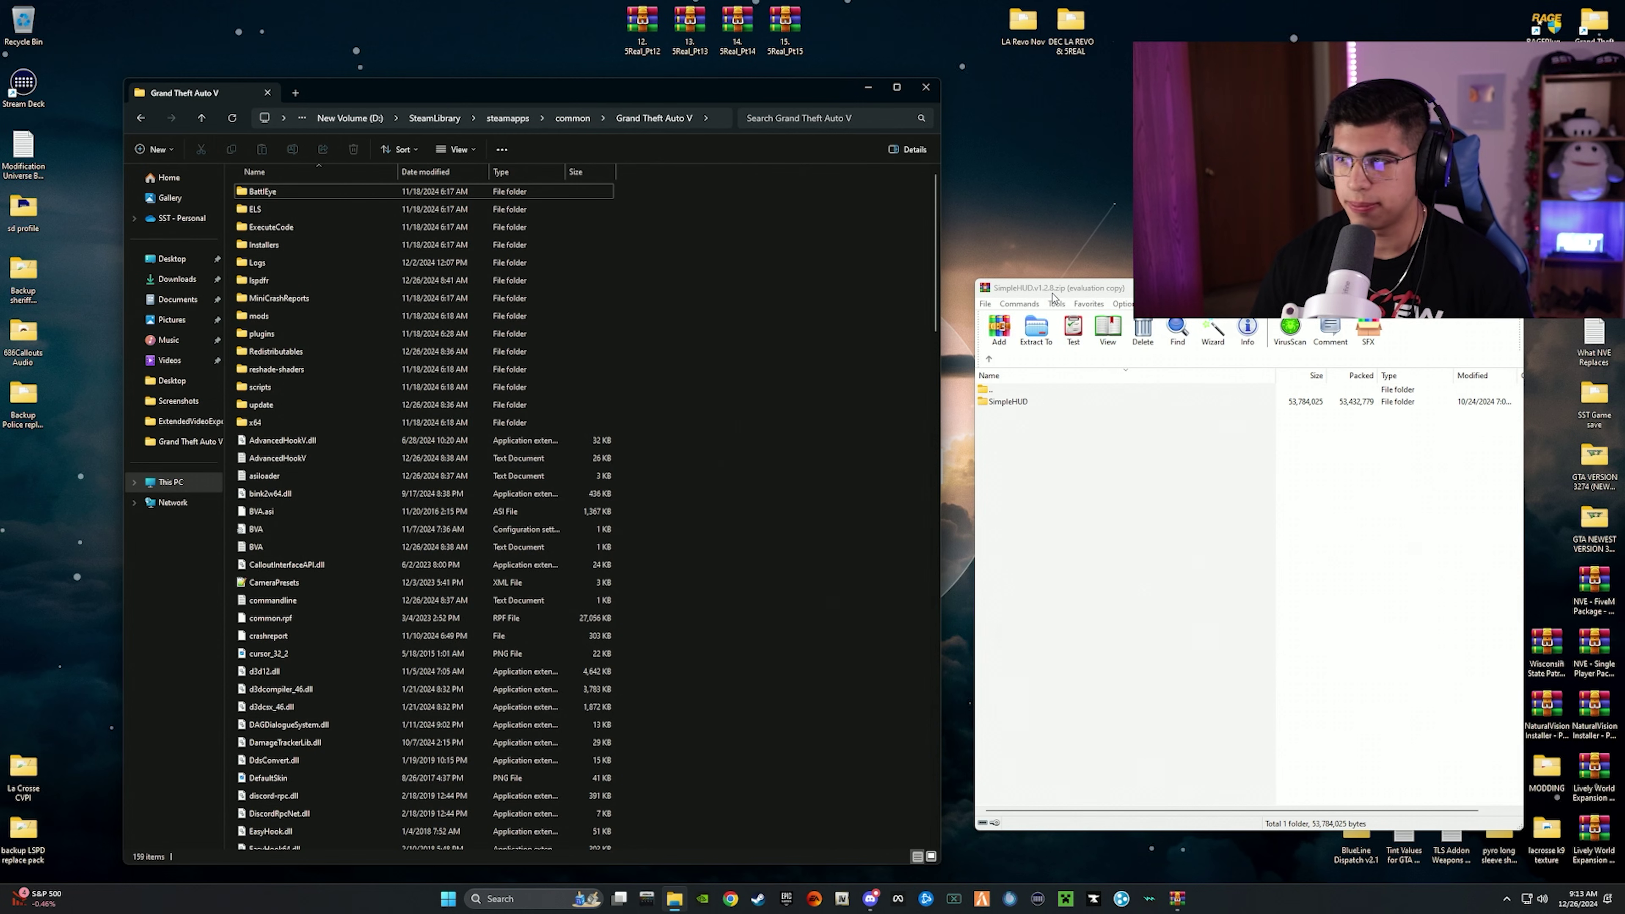
Open SimpleHUD > Grand Theft Auto V inside the SimpleHUD archive.
{"action": "left_click_drag", "start_coordinate": [1043, 295], "coordinate": [1017, 292]}
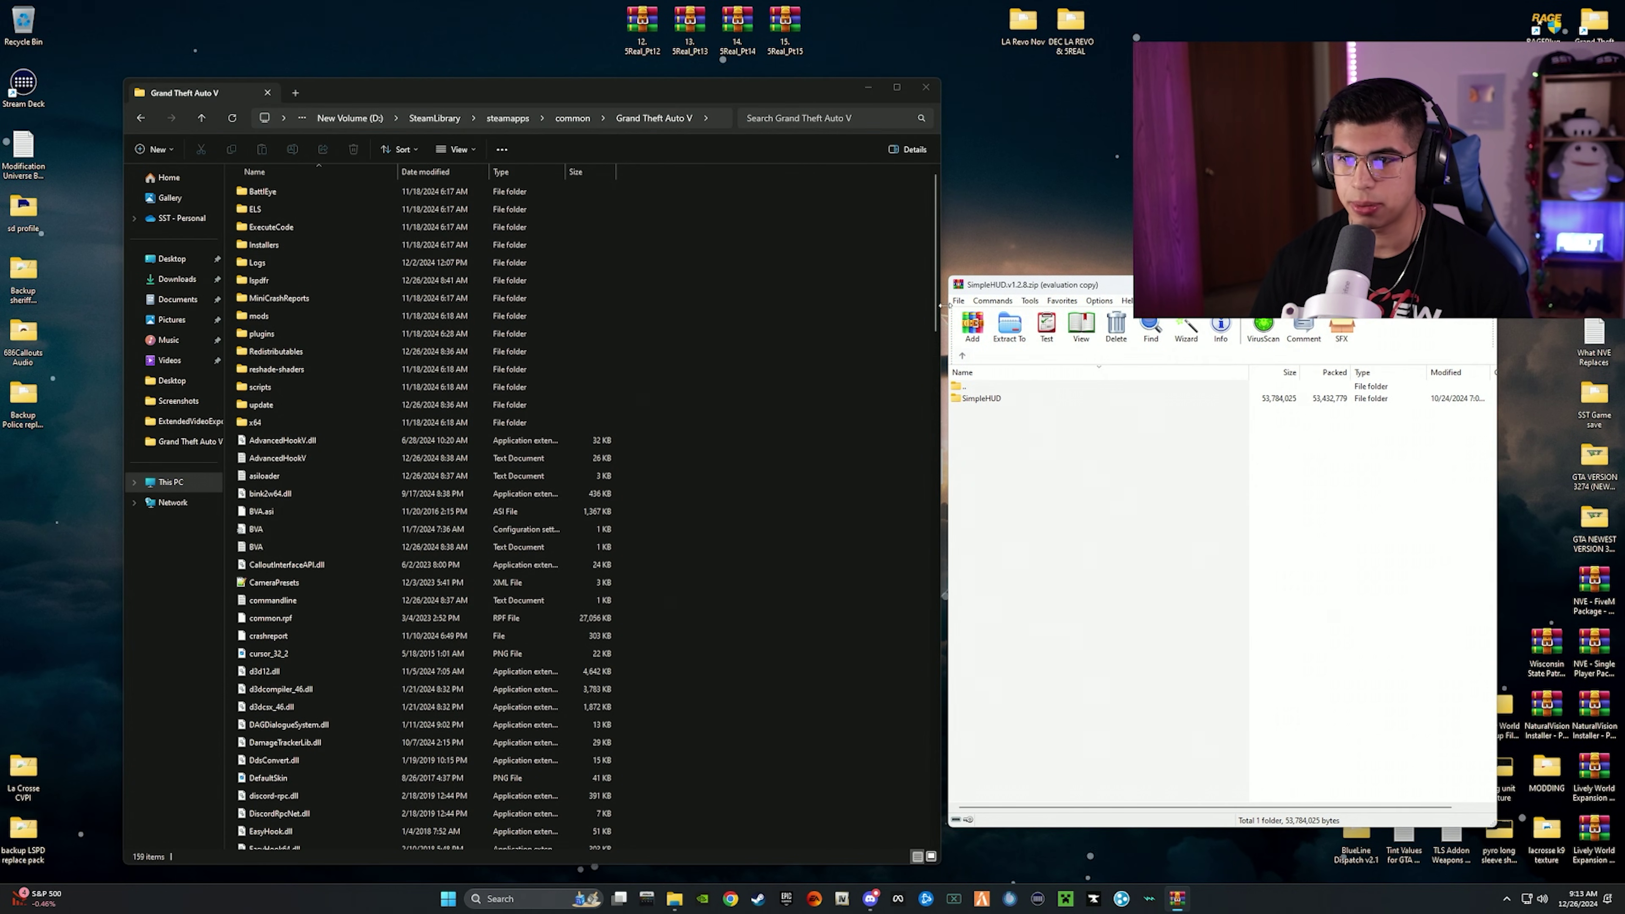
{"action": "double_click", "coordinate": [982, 400]}
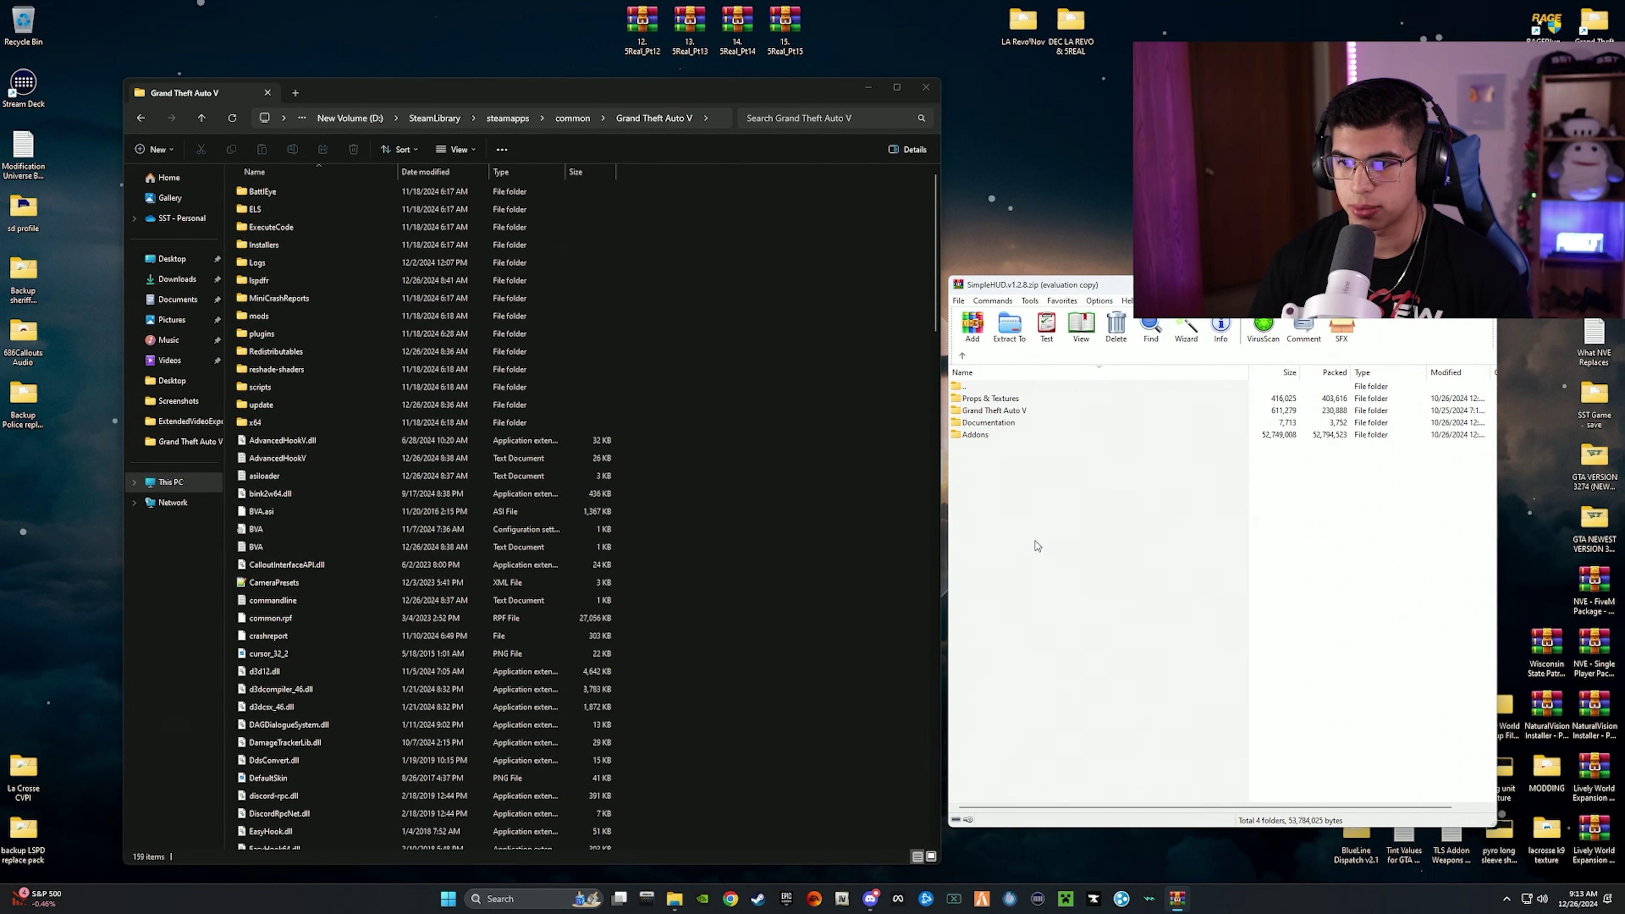
{"action": "double_click", "coordinate": [982, 413]}
Drag SimpleHUD.ini and SimpleHUD.asi into the game folder, replace existing copies, and return to the archive root.
{"action": "left_click_drag", "start_coordinate": [996, 474], "coordinate": [985, 409]}
{"action": "left_click", "coordinate": [1024, 471]}
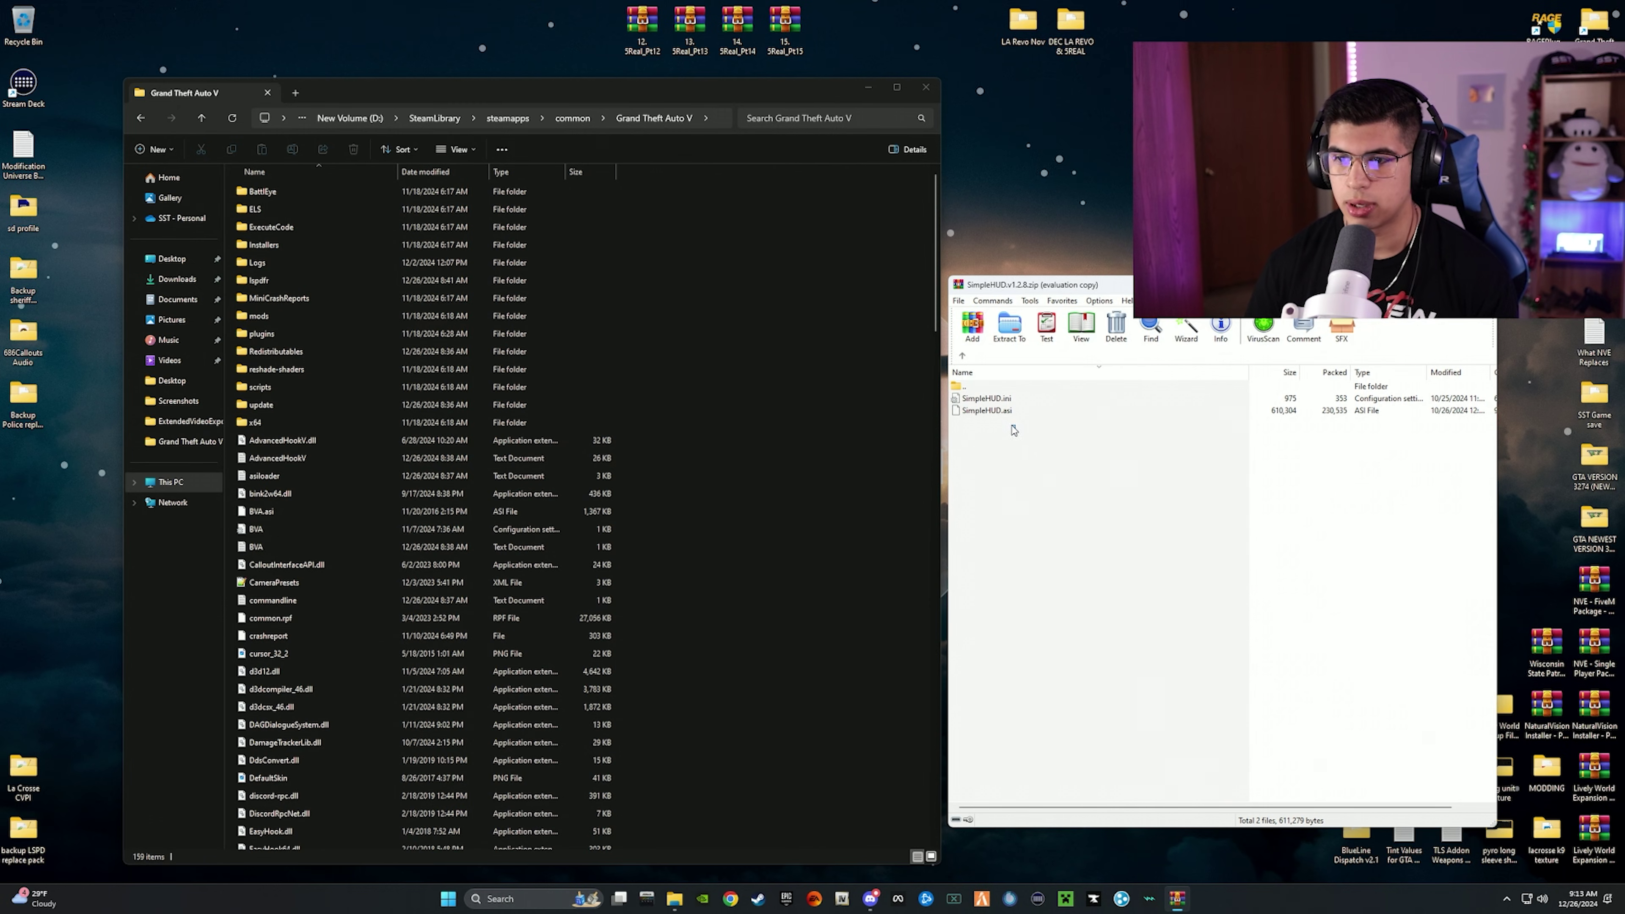
{"action": "mouse_move", "coordinate": [1014, 430]}
{"action": "left_mouse_down"}
{"action": "mouse_move", "coordinate": [992, 395]}
{"action": "mouse_move", "coordinate": [995, 447]}
{"action": "left_mouse_up"}
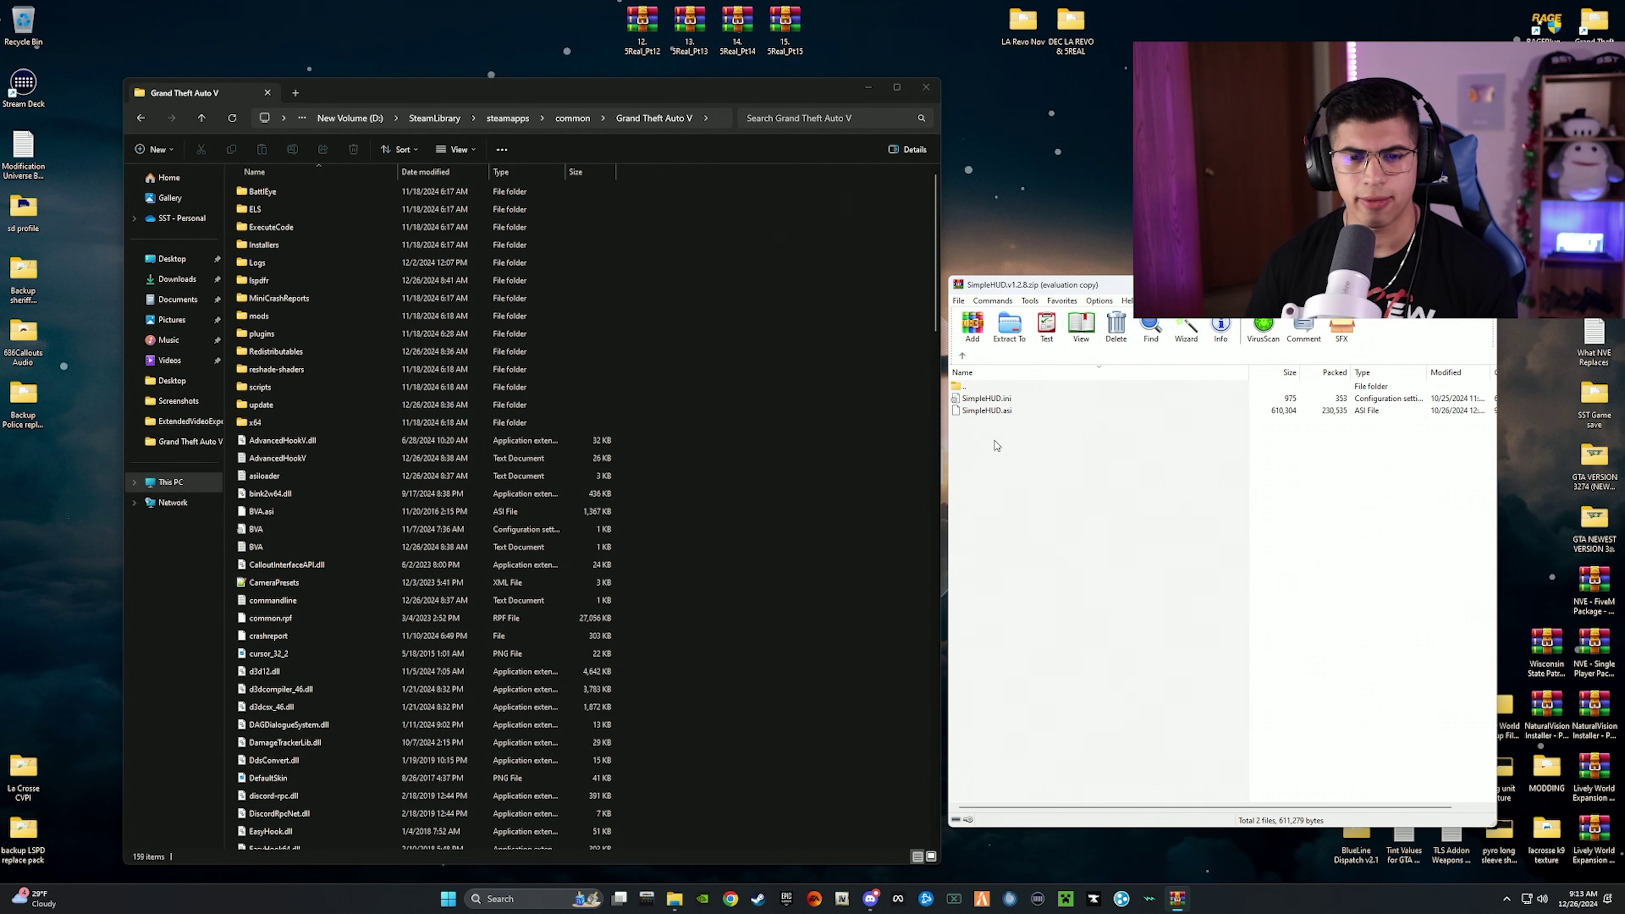
{"action": "left_click_drag", "start_coordinate": [1013, 442], "coordinate": [967, 394]}
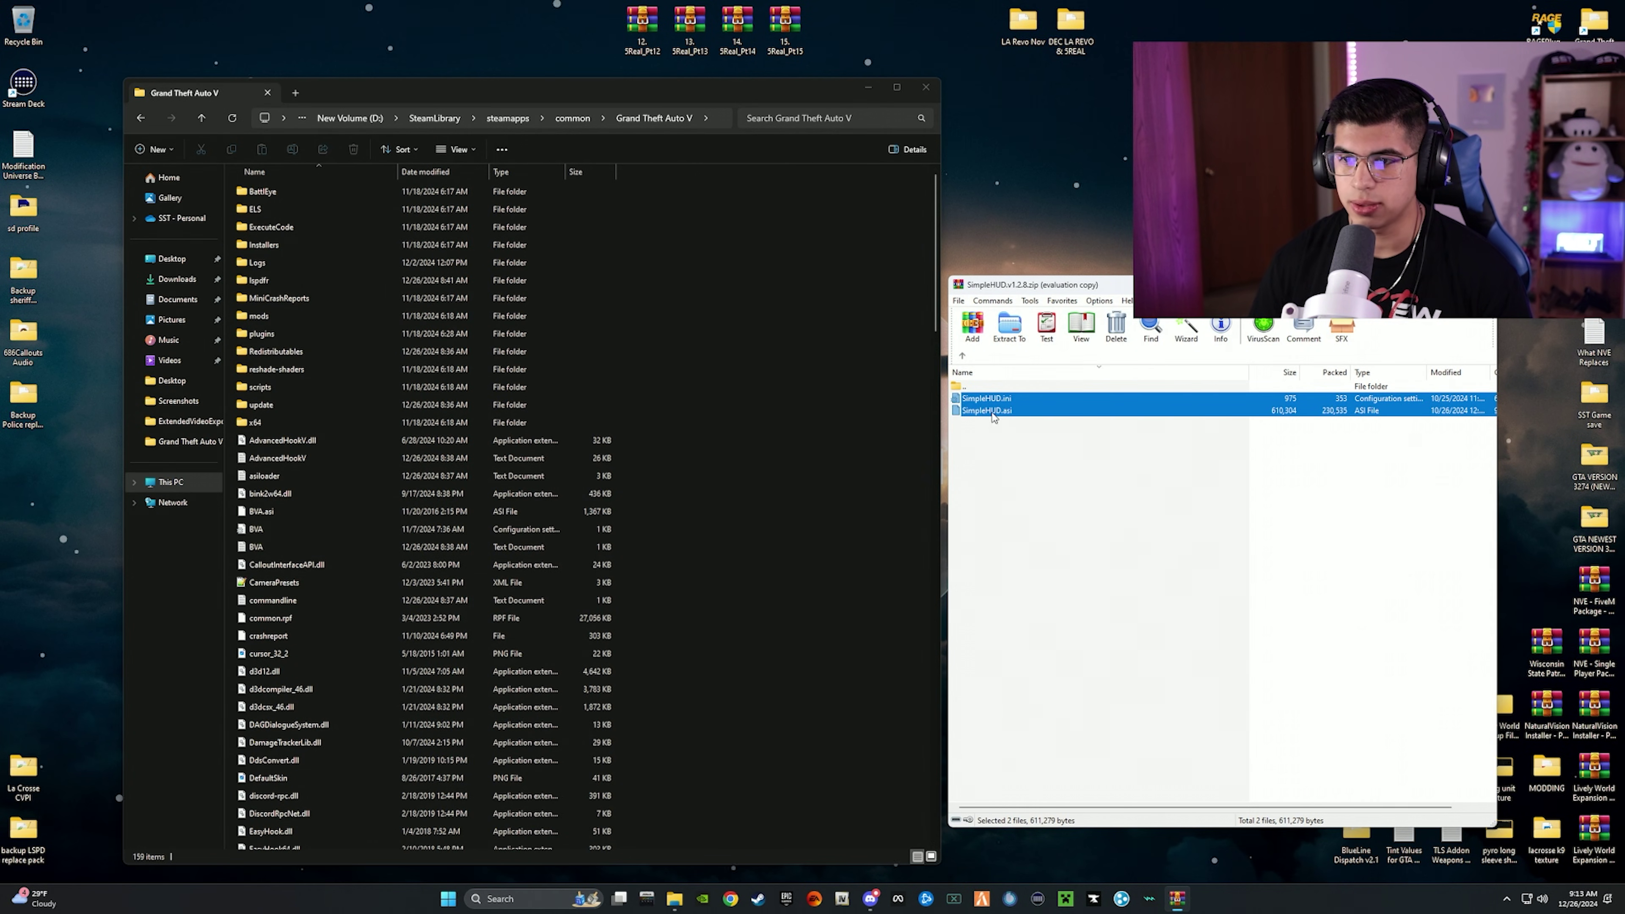
{"action": "left_click_drag", "start_coordinate": [844, 439], "coordinate": [844, 439]}
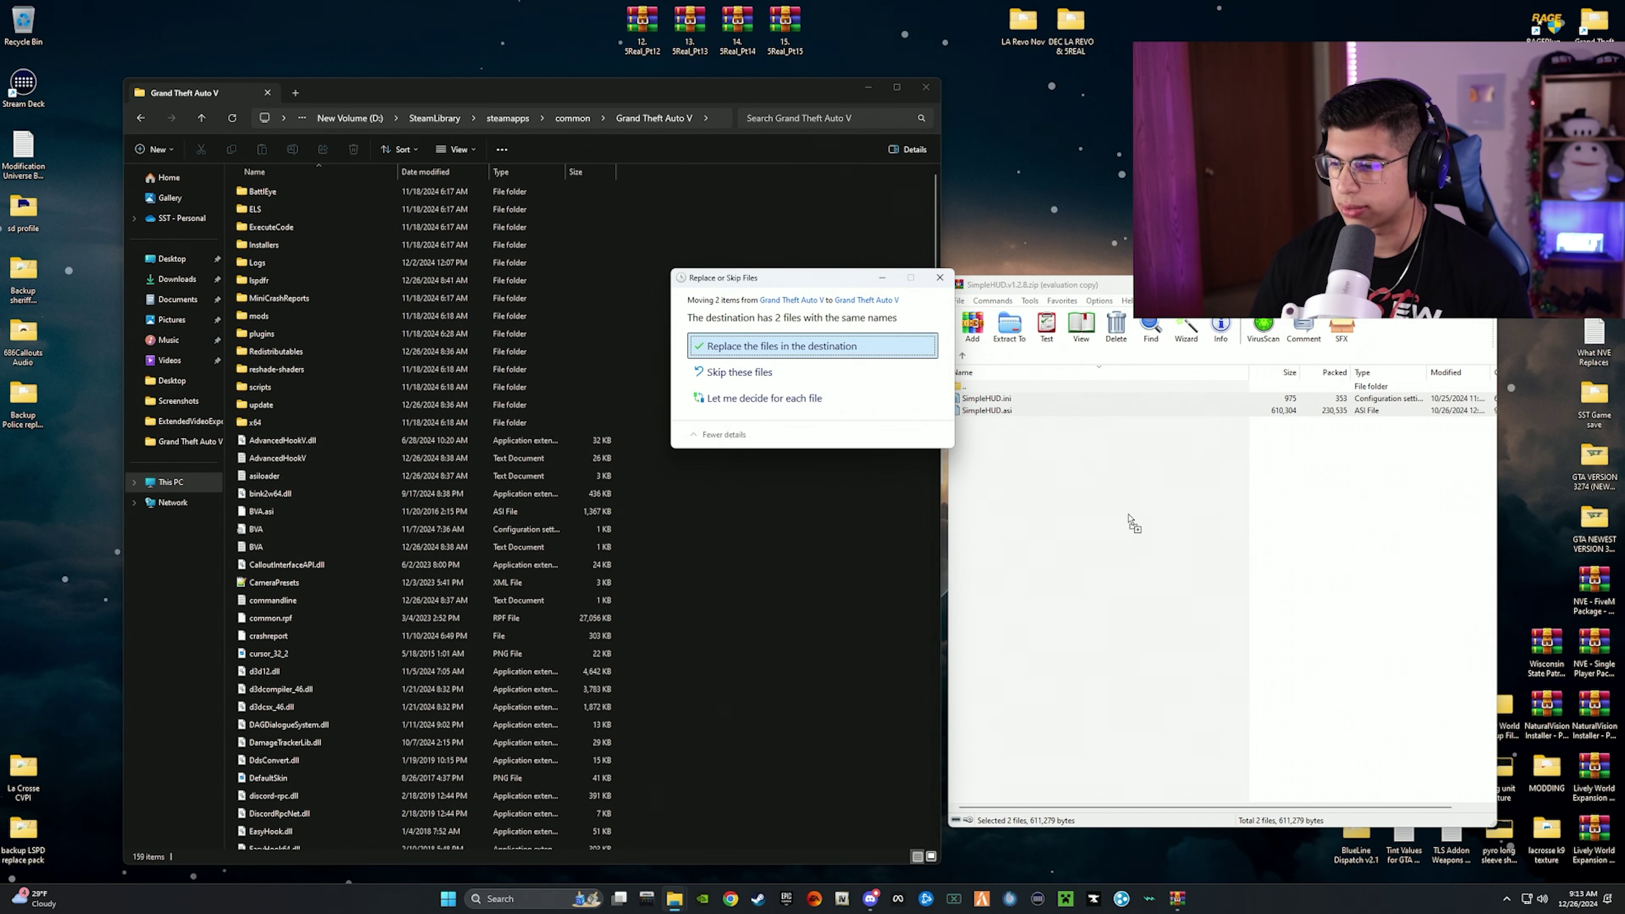
{"action": "left_click", "coordinate": [774, 346]}
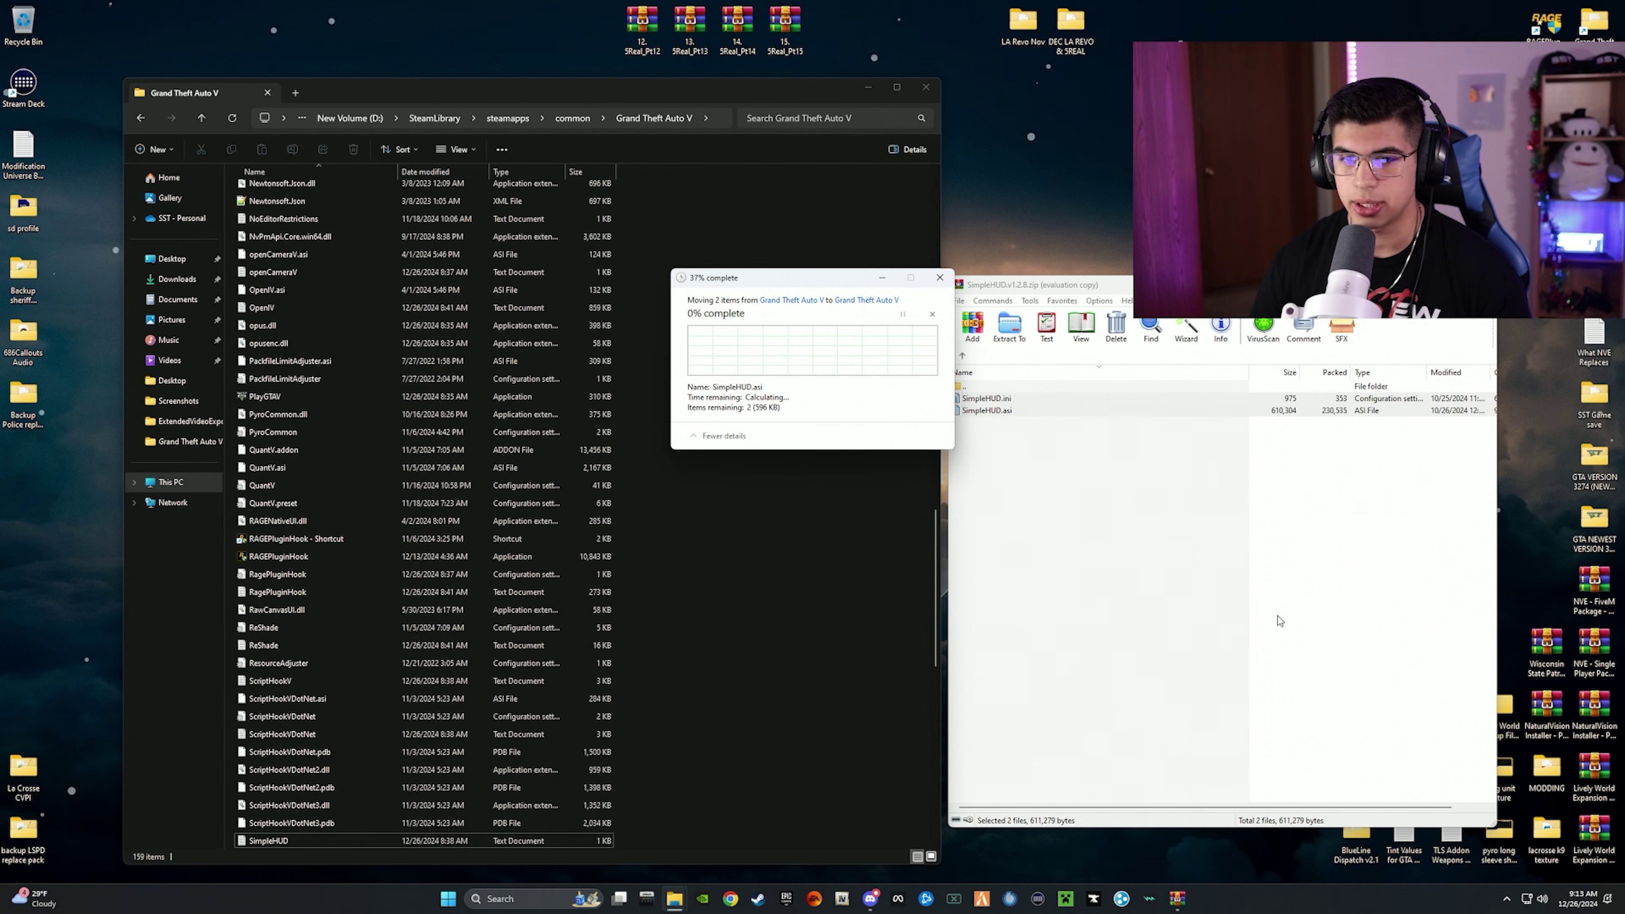
{"action": "left_click", "coordinate": [1049, 512]}
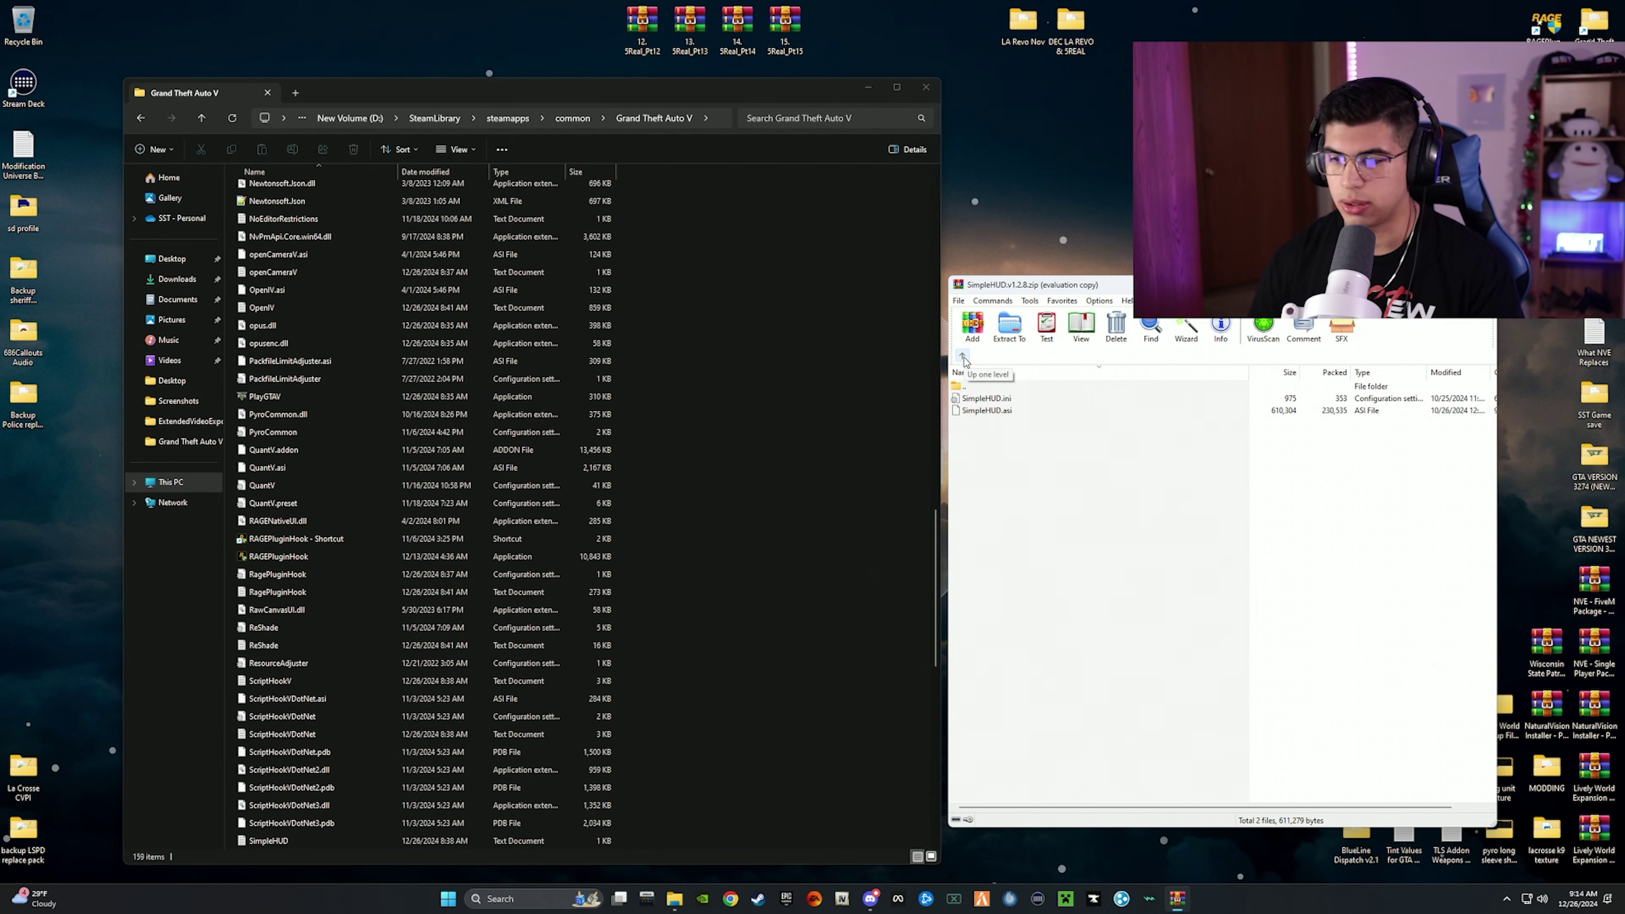
{"action": "left_click", "coordinate": [963, 357]}
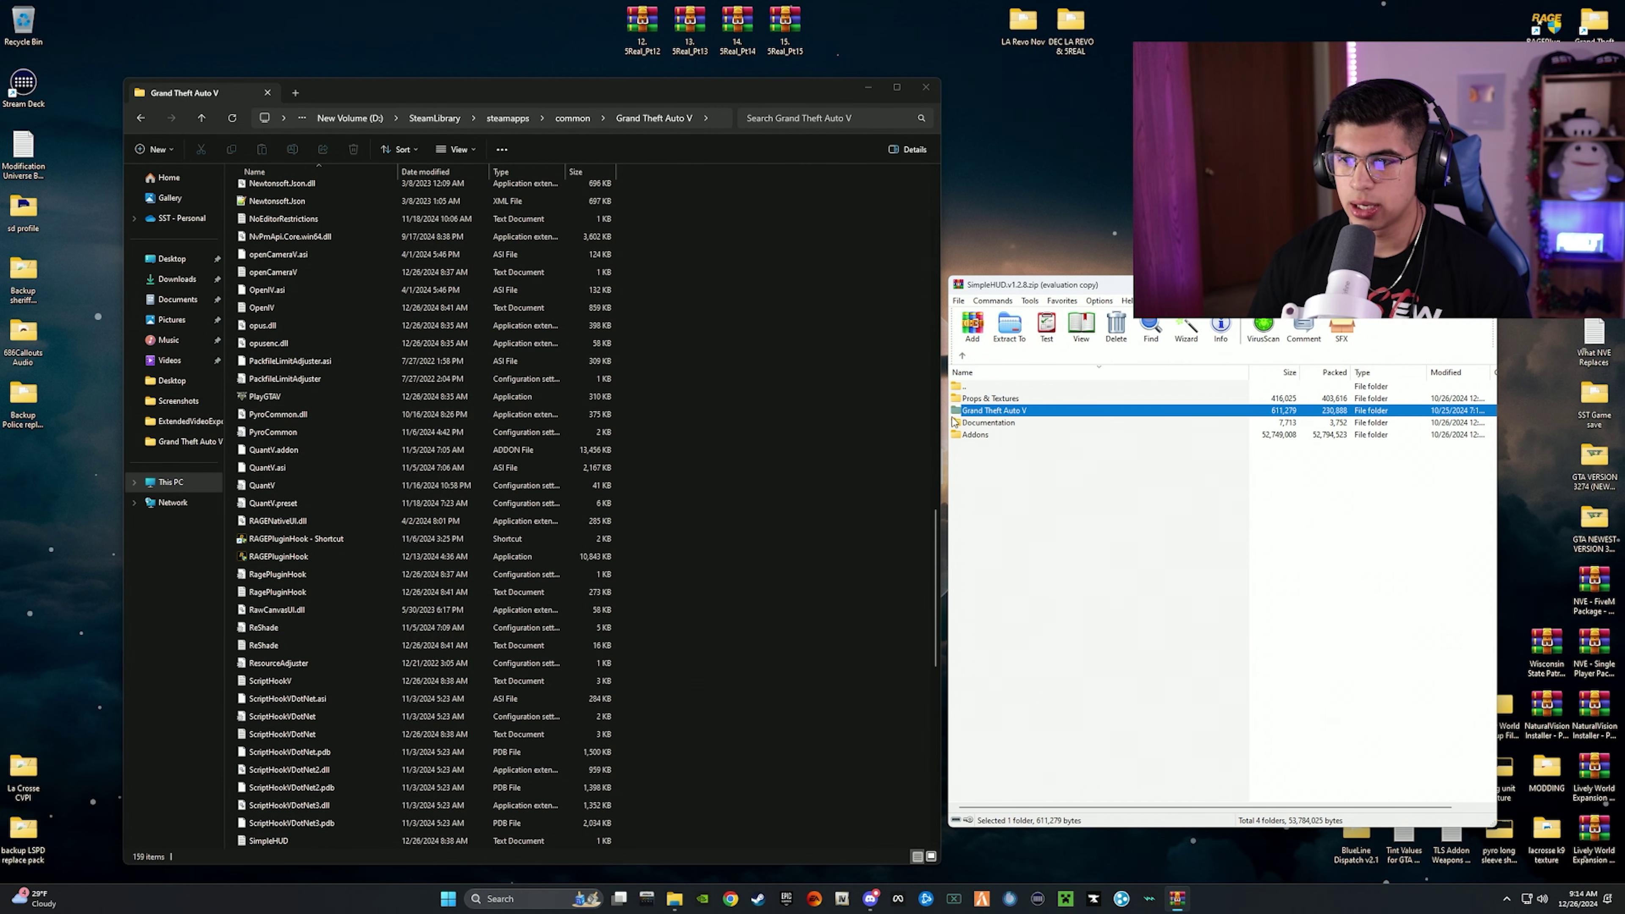
Open the archive's Props & Textures folder with the two SimpleHUD Installer .oiv files, and launch OpenIV.
{"action": "double_click", "coordinate": [973, 399]}
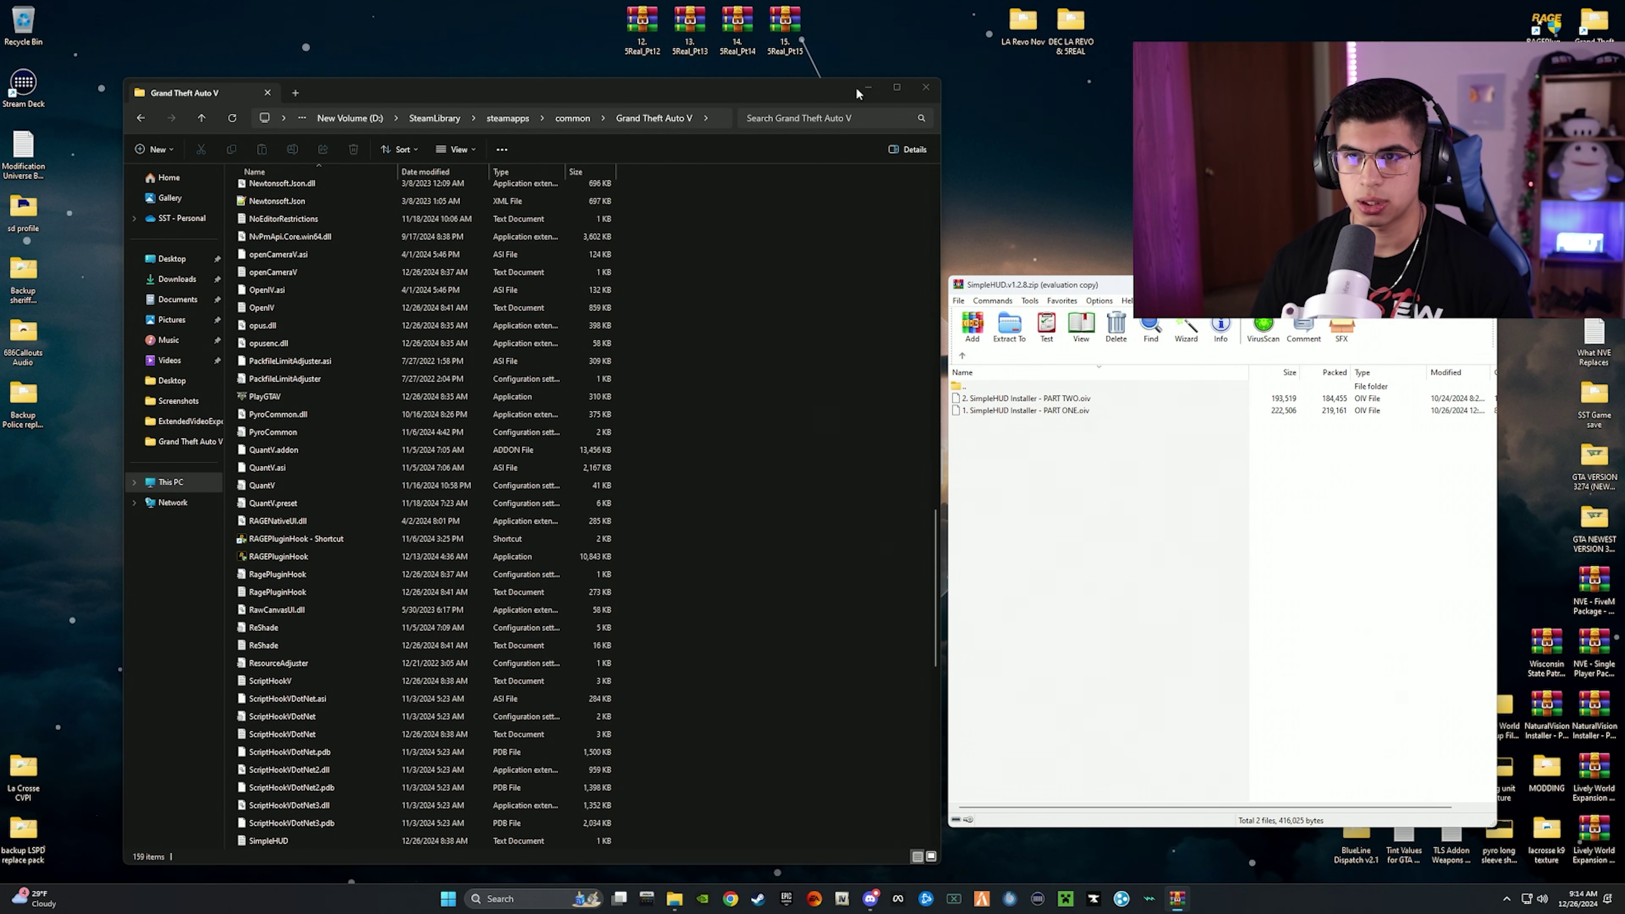
{"action": "left_click", "coordinate": [868, 87]}
{"action": "left_click", "coordinate": [842, 898]}
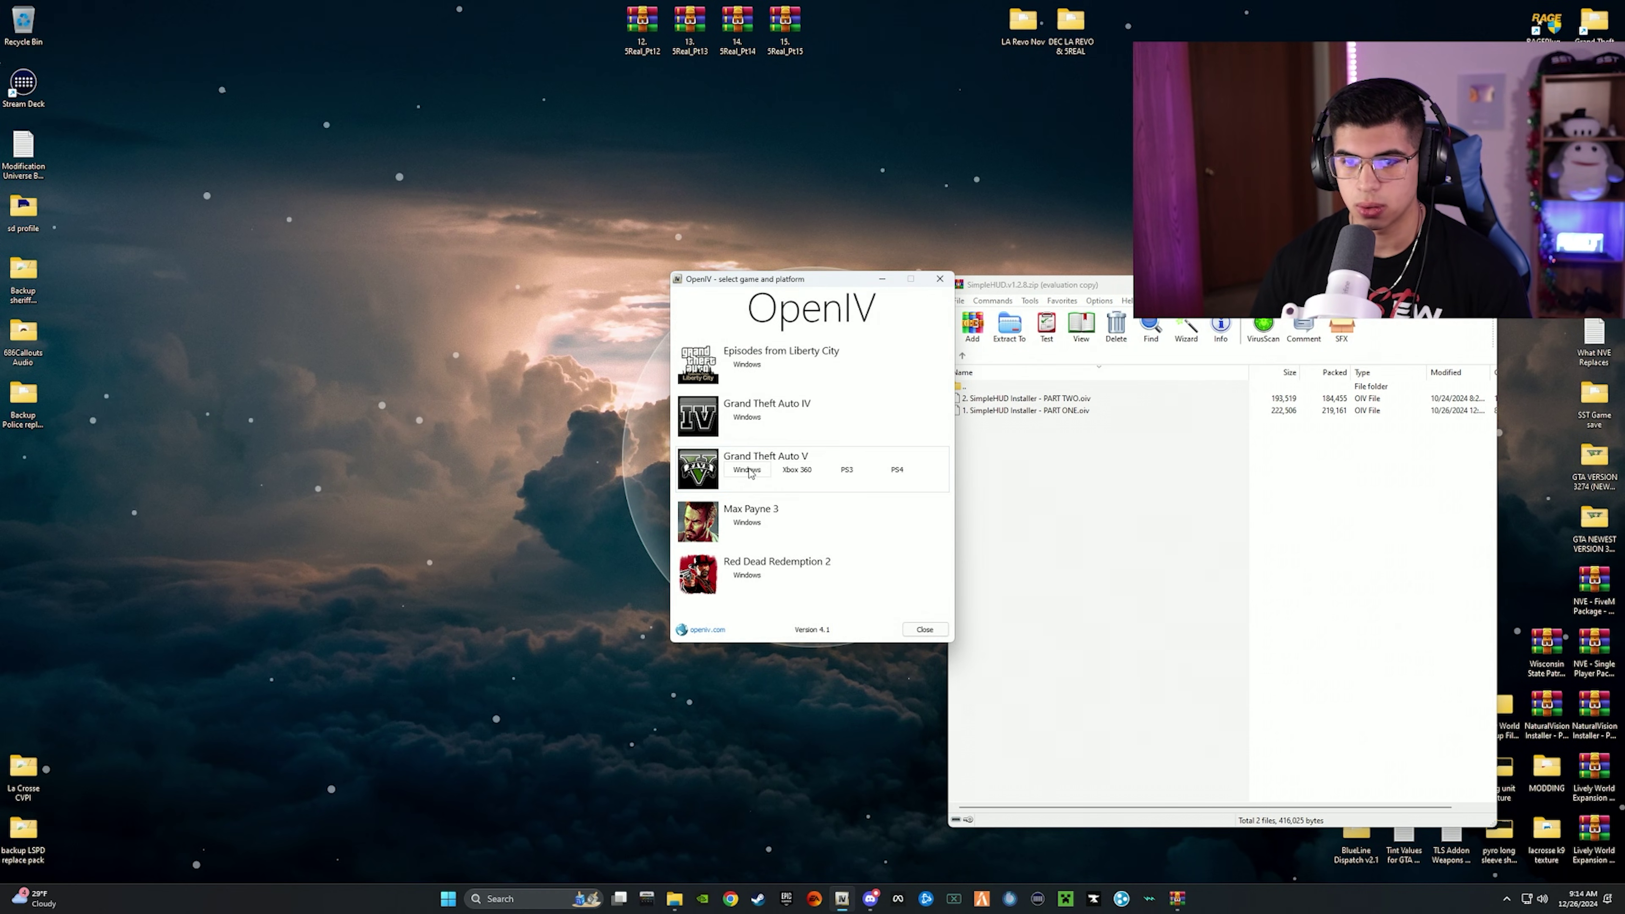
Open Grand Theft Auto V for Windows in OpenIV and enable edit mode.
{"action": "left_click", "coordinate": [750, 471]}
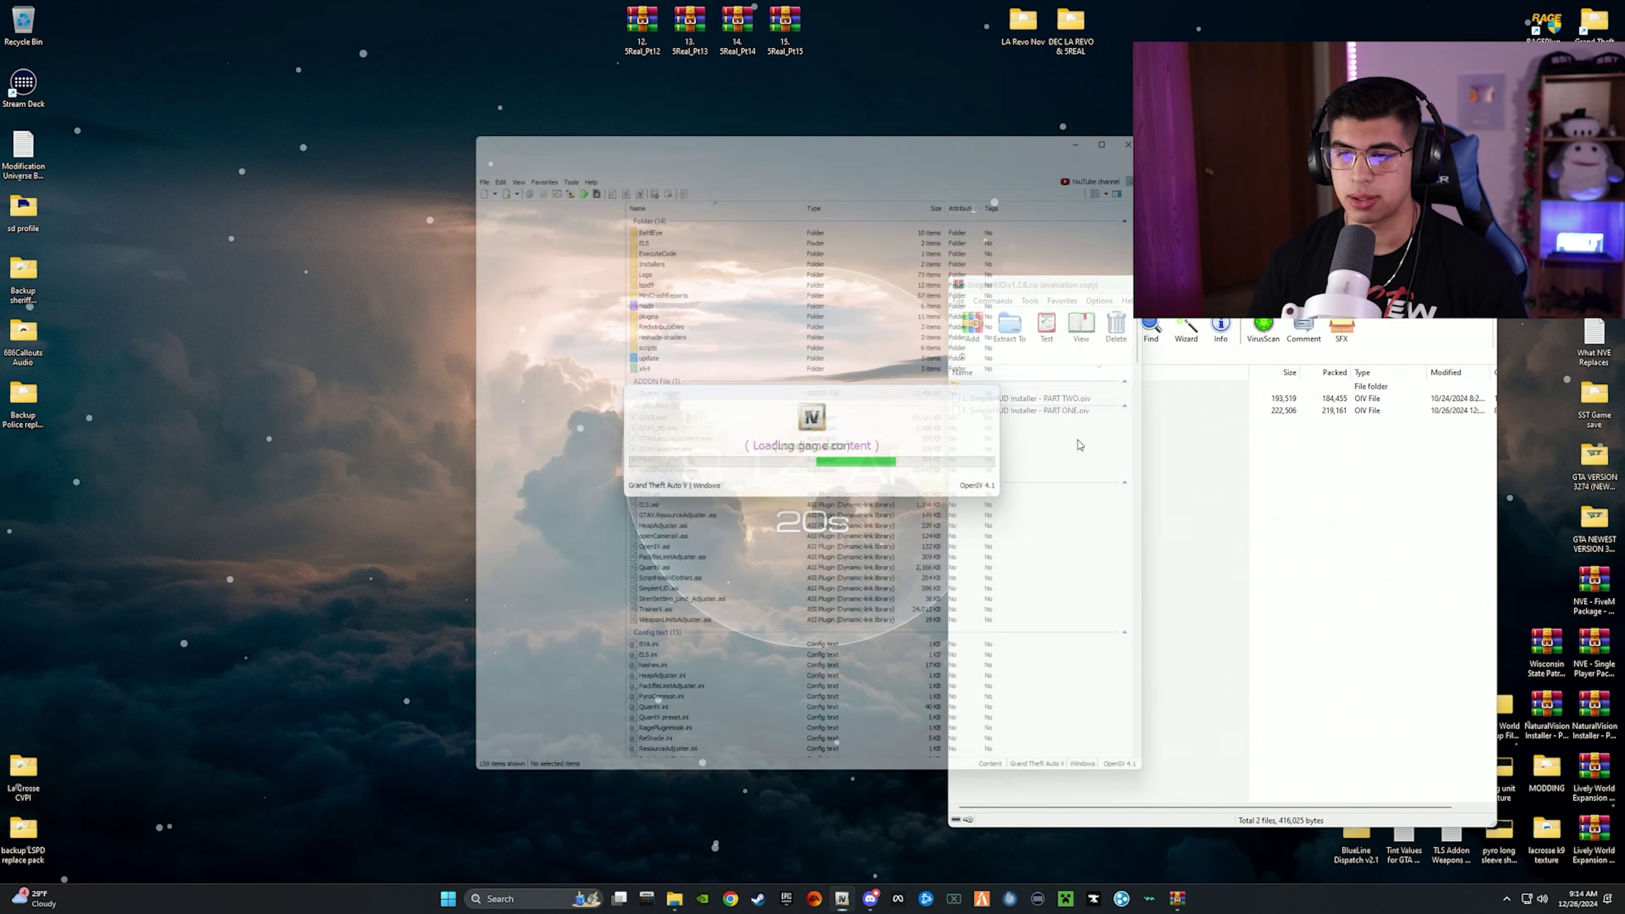
{"action": "left_click_drag", "start_coordinate": [838, 121], "coordinate": [583, 110]}
{"action": "left_click", "coordinate": [740, 157]}
{"action": "left_click", "coordinate": [854, 490]}
Install the SimpleHUD Installer Part One .oiv package into the mods folder and close the installer.
{"action": "left_click_drag", "start_coordinate": [989, 411], "coordinate": [832, 410]}
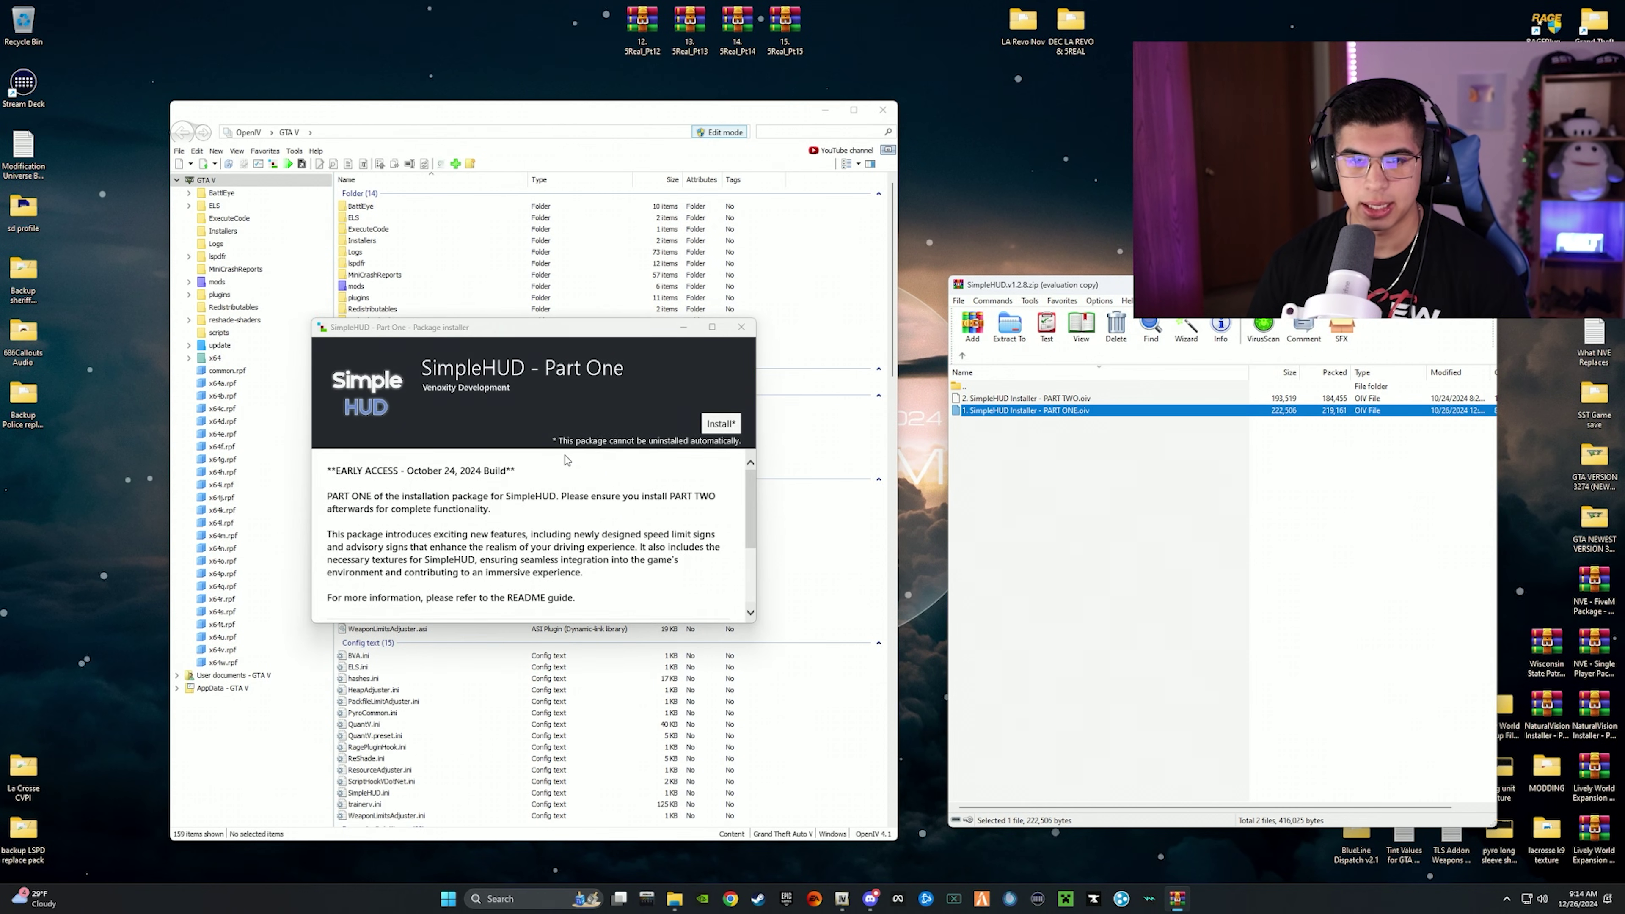
{"action": "left_click", "coordinate": [707, 425]}
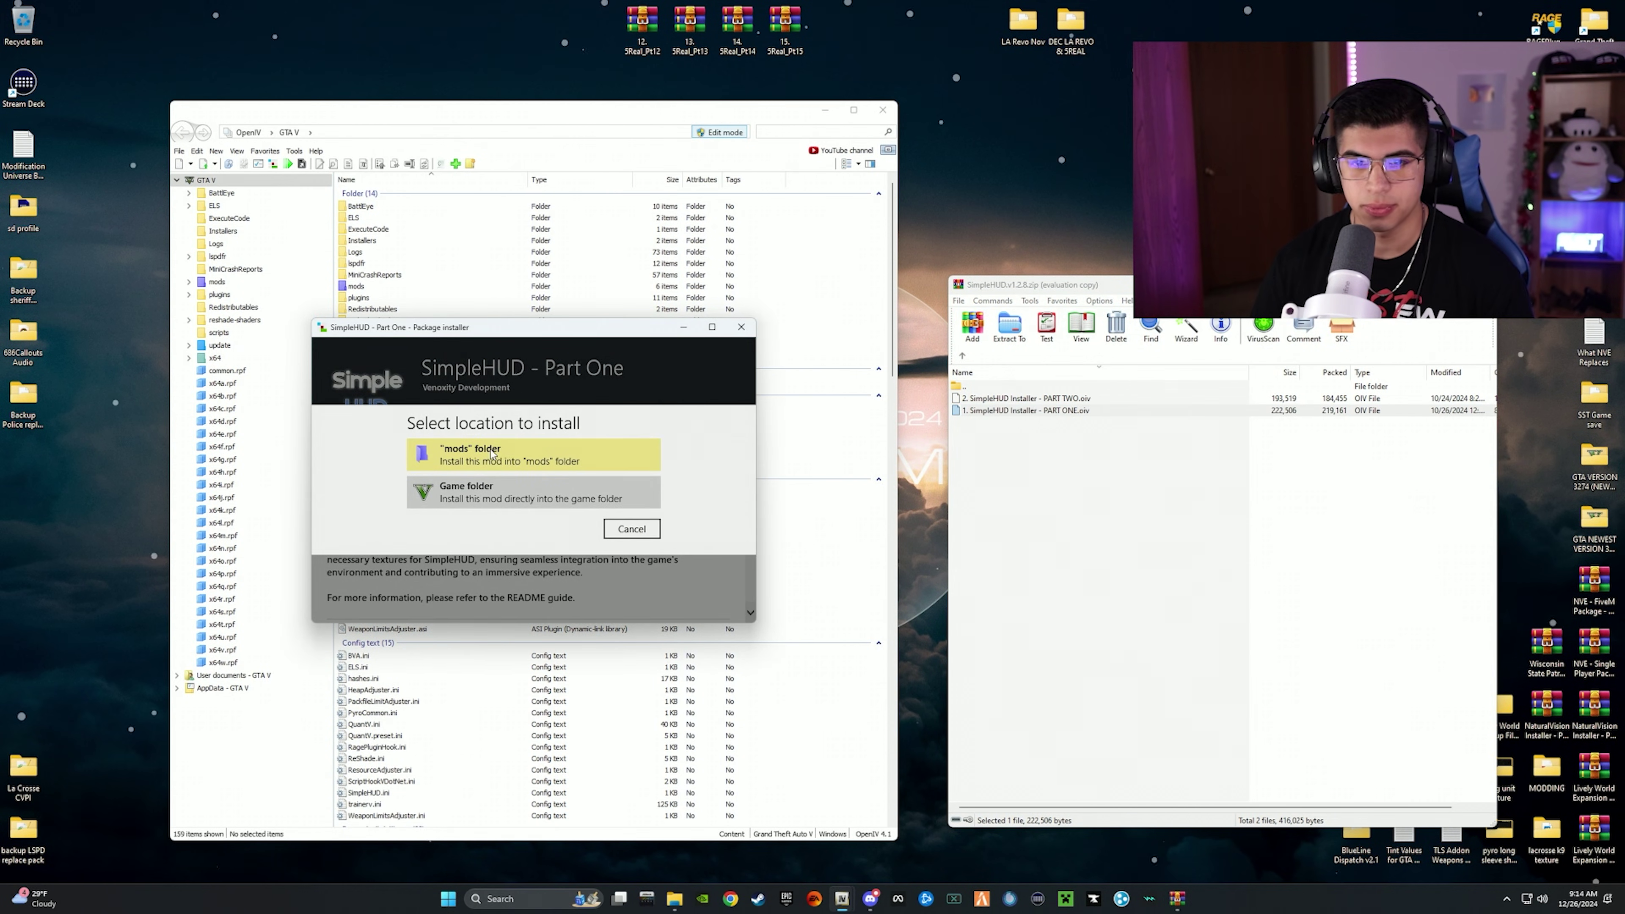
{"action": "left_click", "coordinate": [486, 462]}
{"action": "left_click", "coordinate": [526, 522]}
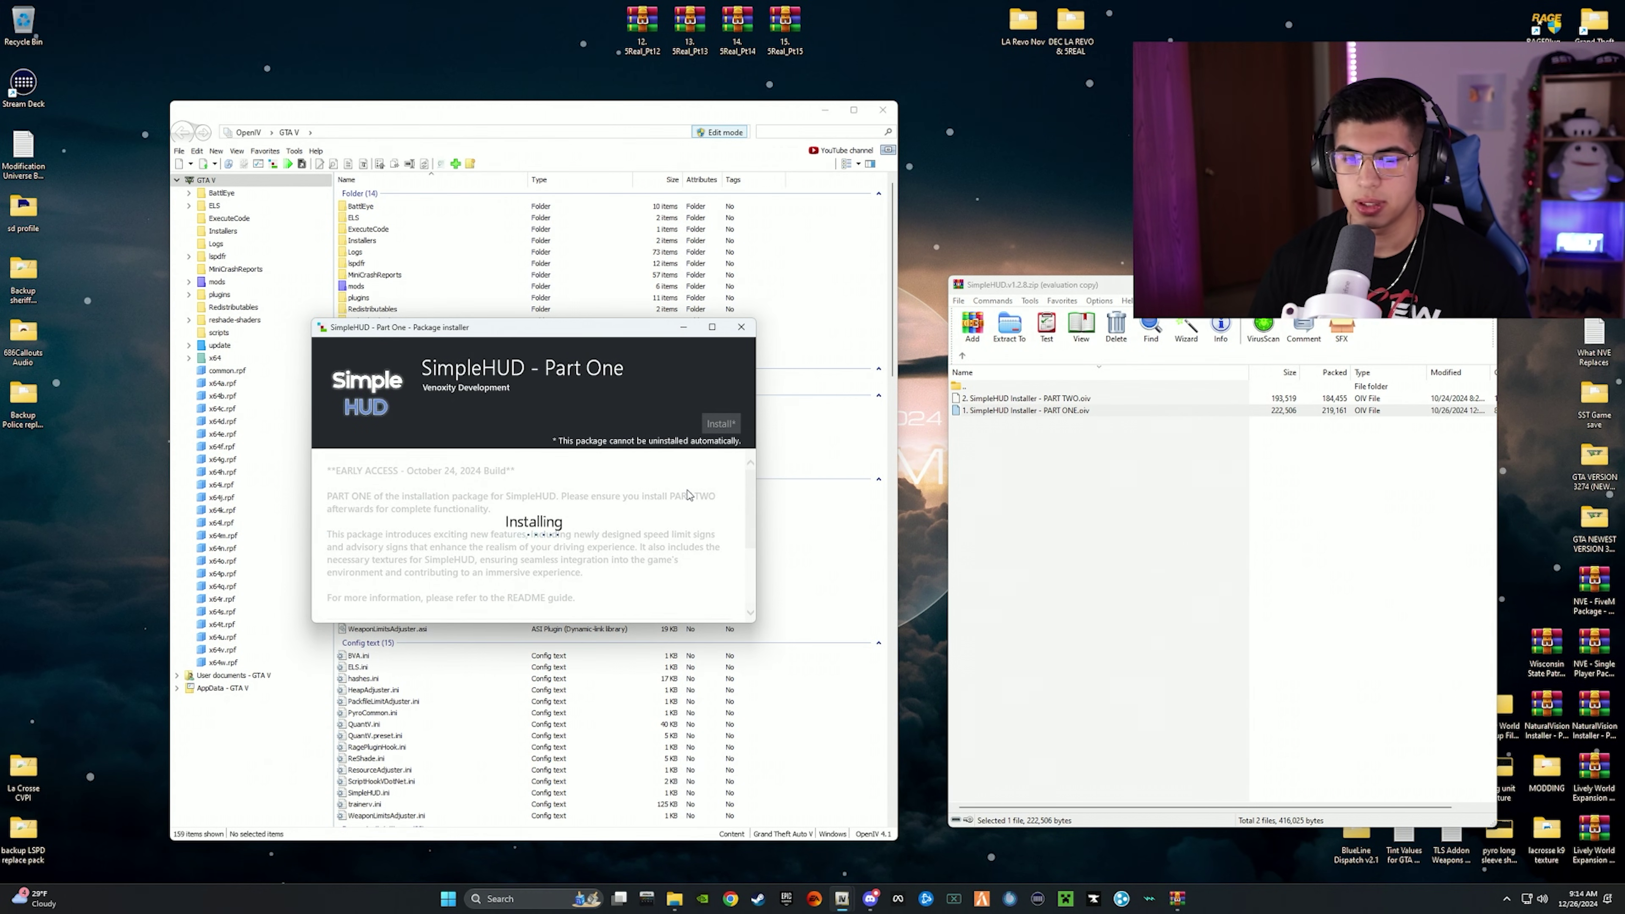
{"action": "left_click", "coordinate": [707, 597]}
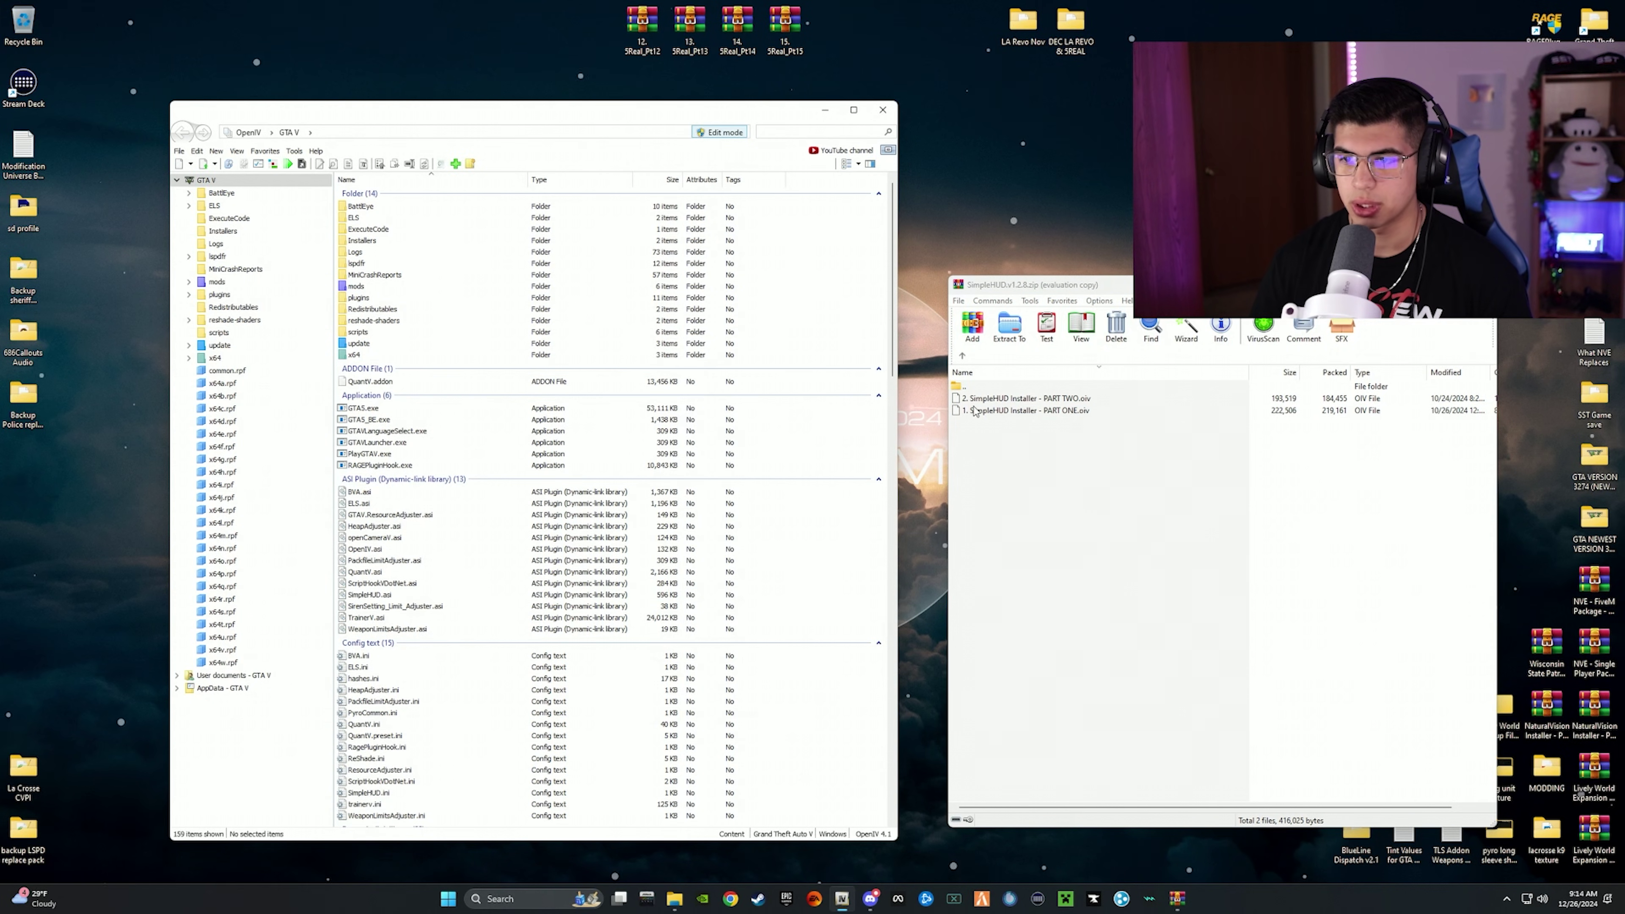
Load the SimpleHUD Installer Part Two .oiv package into OpenIV and install it into the mods folder.
{"action": "left_click_drag", "start_coordinate": [985, 398], "coordinate": [901, 417]}
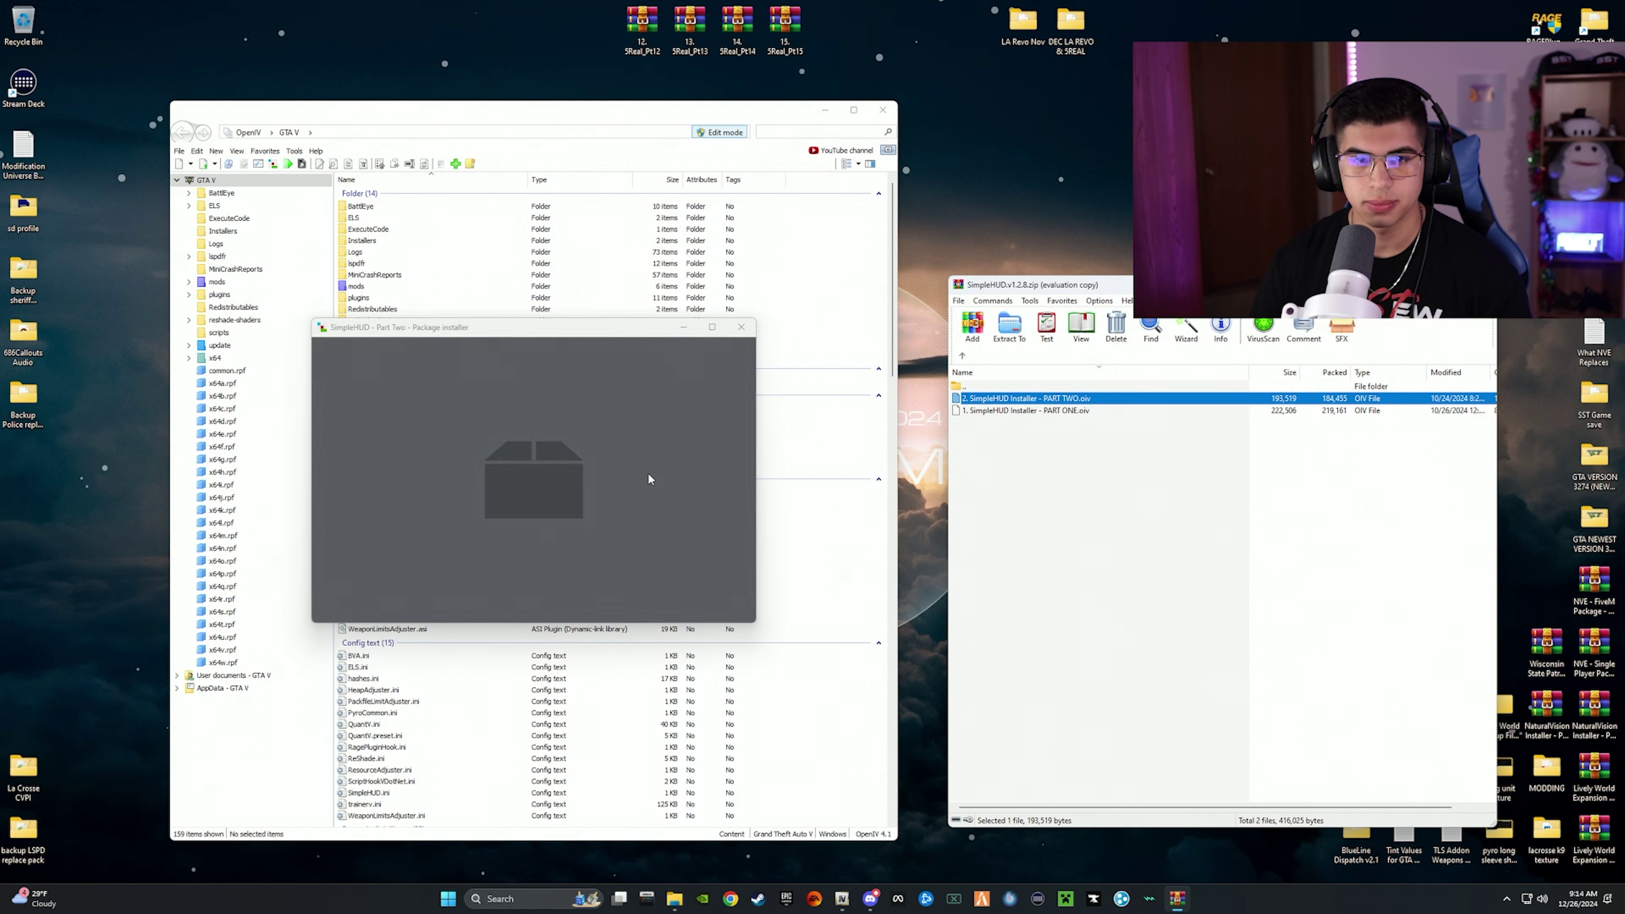
{"action": "left_click", "coordinate": [720, 424]}
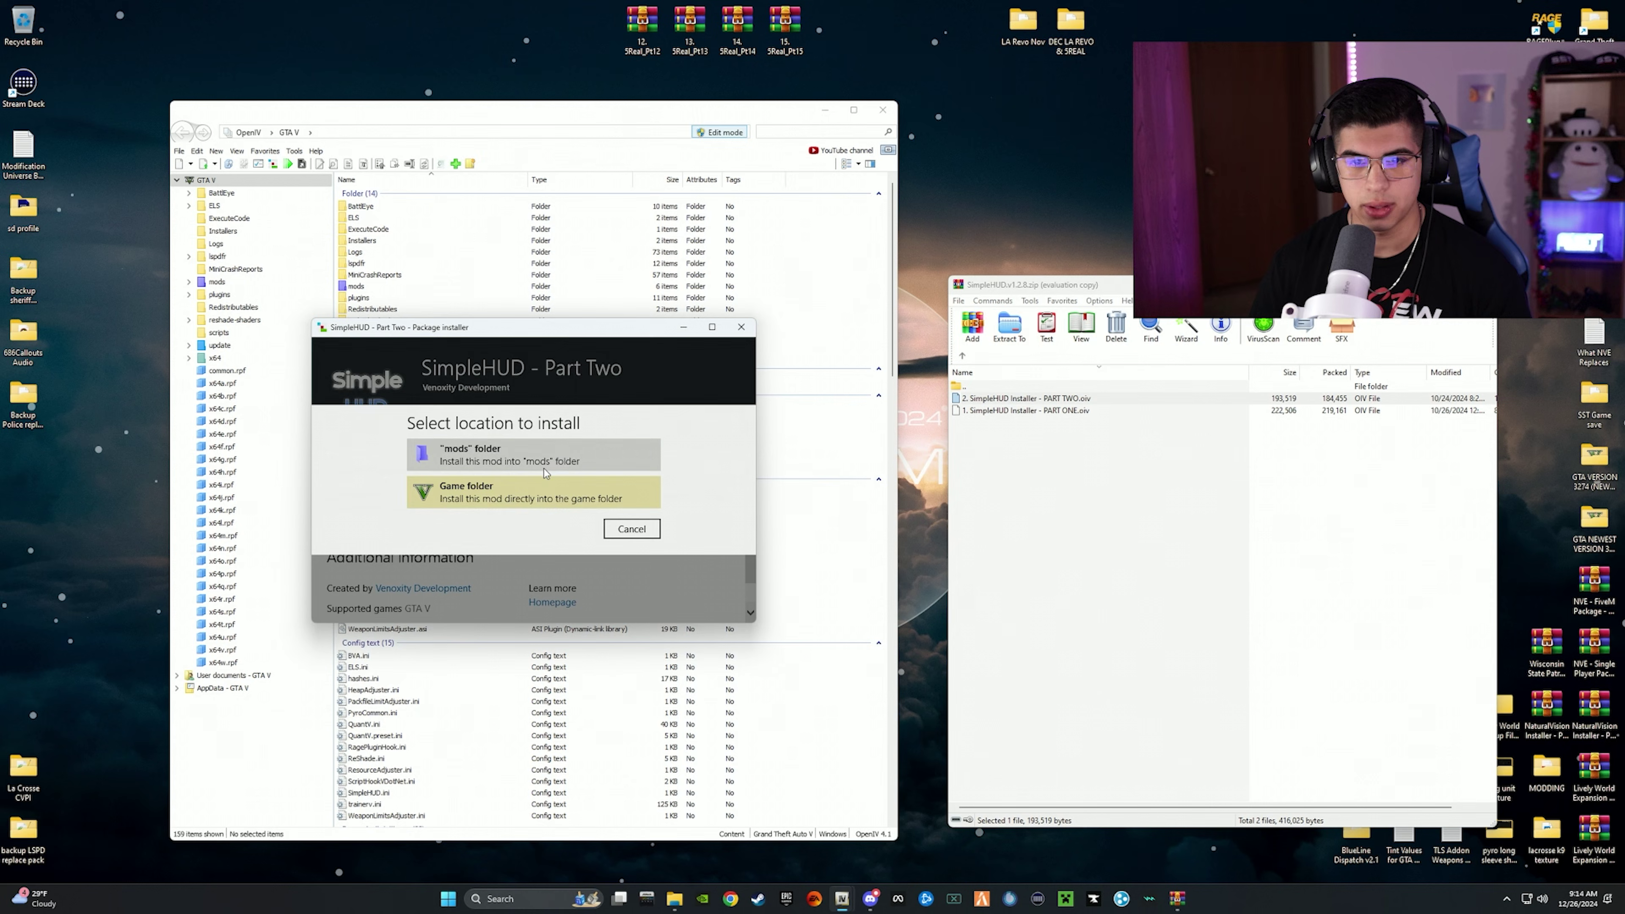
{"action": "left_click", "coordinate": [474, 456]}
{"action": "left_click", "coordinate": [474, 520]}
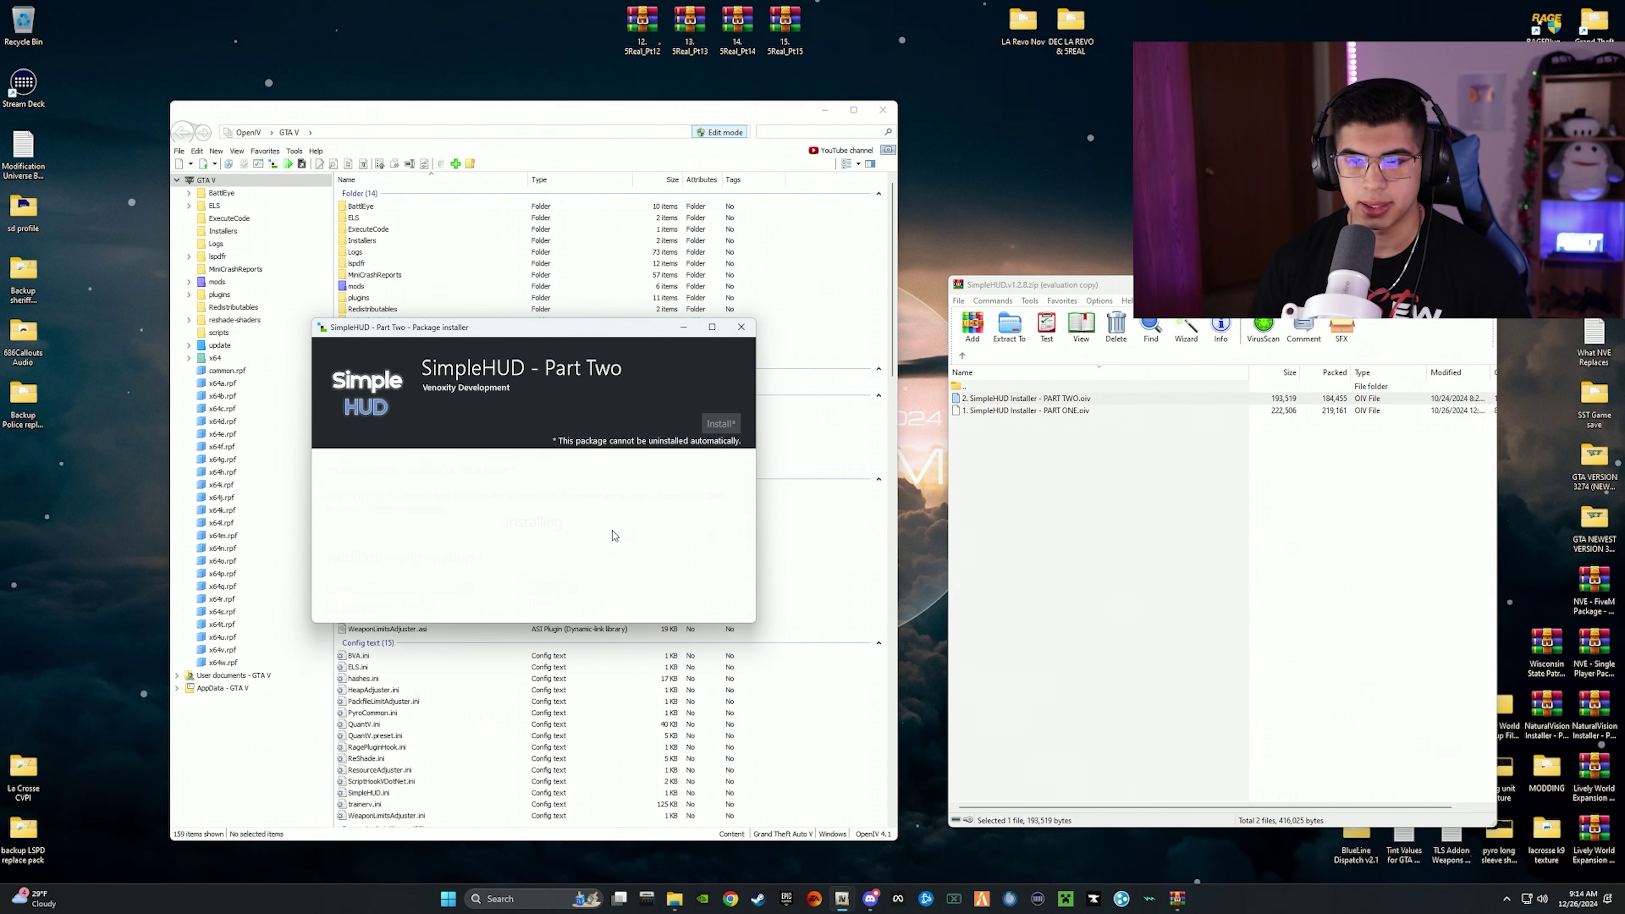
Close the finished Part Two installer, then open Addons > 1. Postal Map in the WinRAR archive.
{"action": "left_click", "coordinate": [709, 597]}
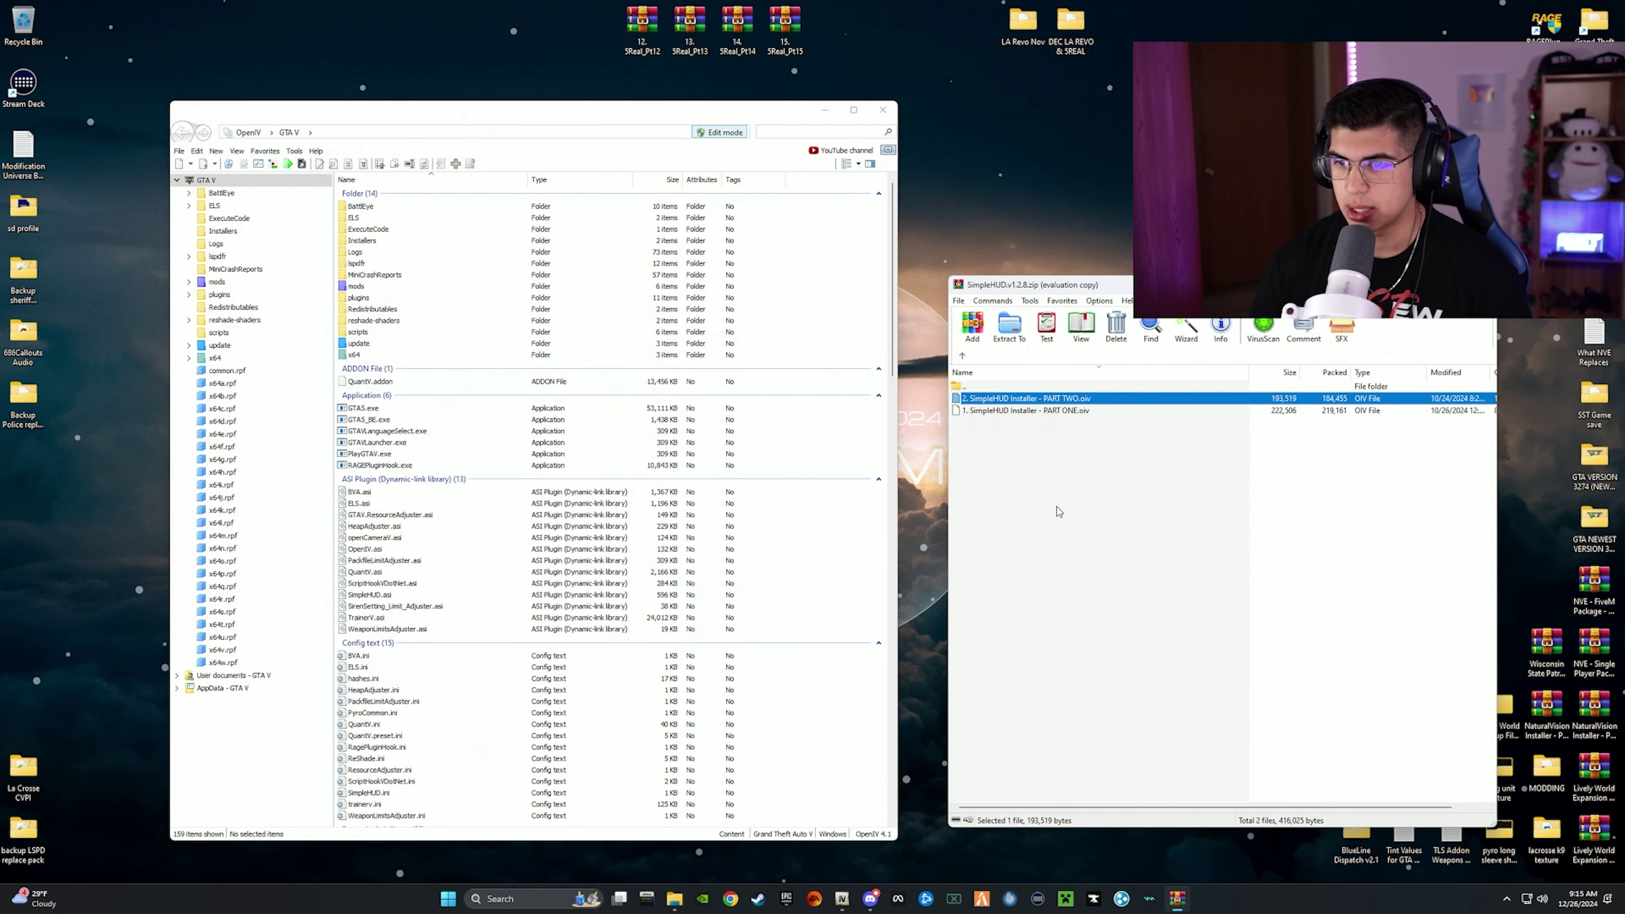
{"action": "left_click", "coordinate": [963, 356]}
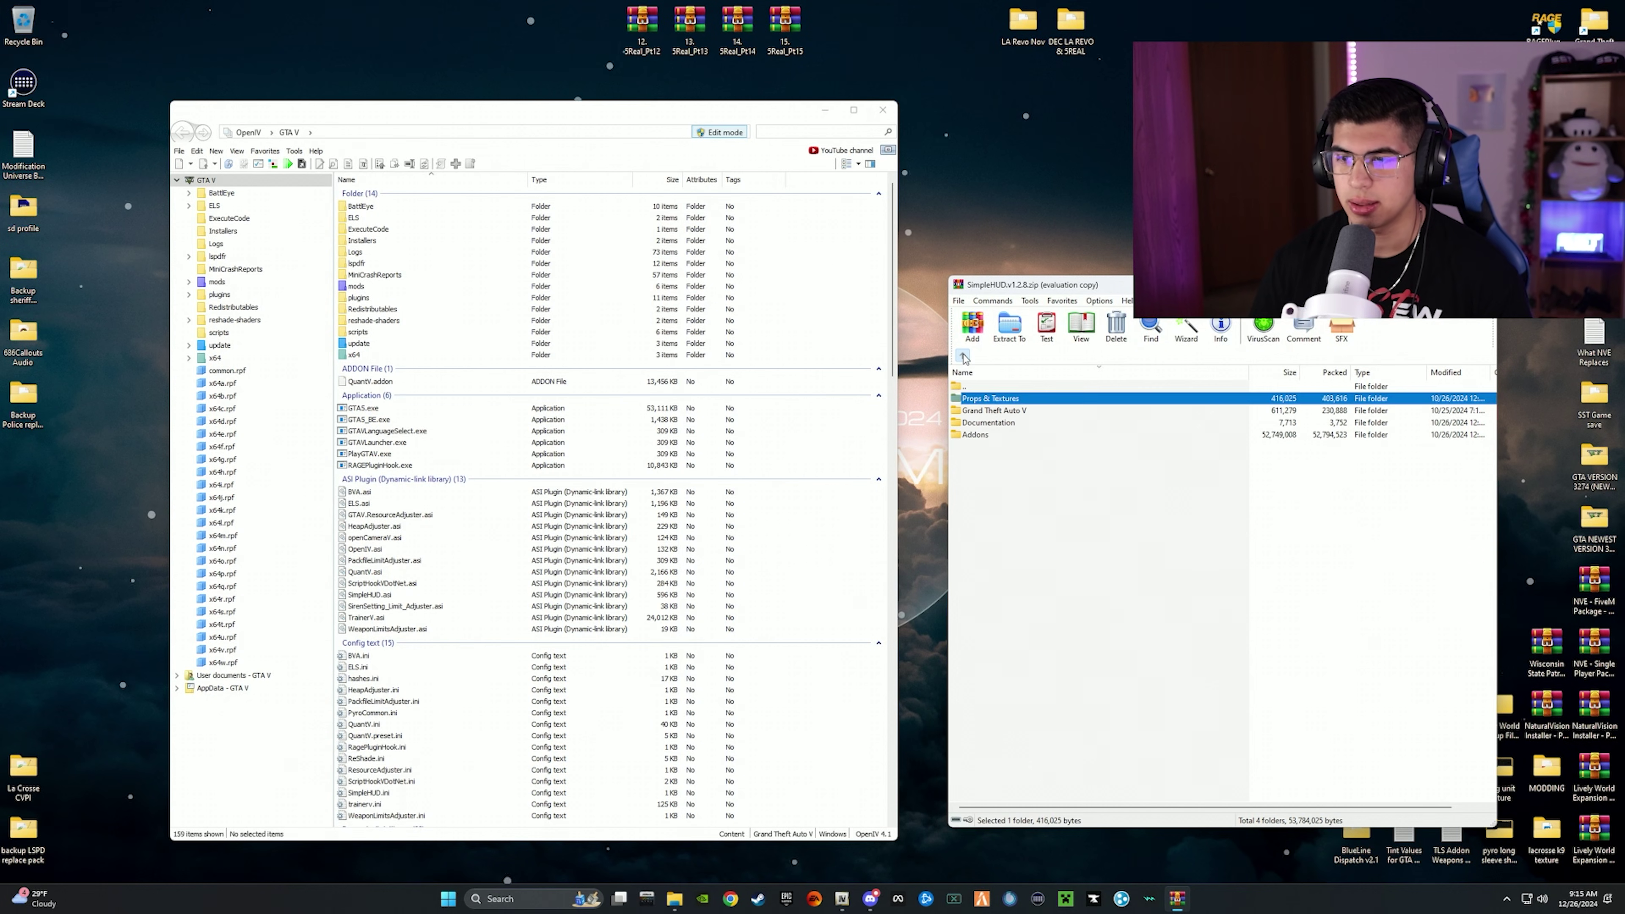
{"action": "double_click", "coordinate": [978, 437]}
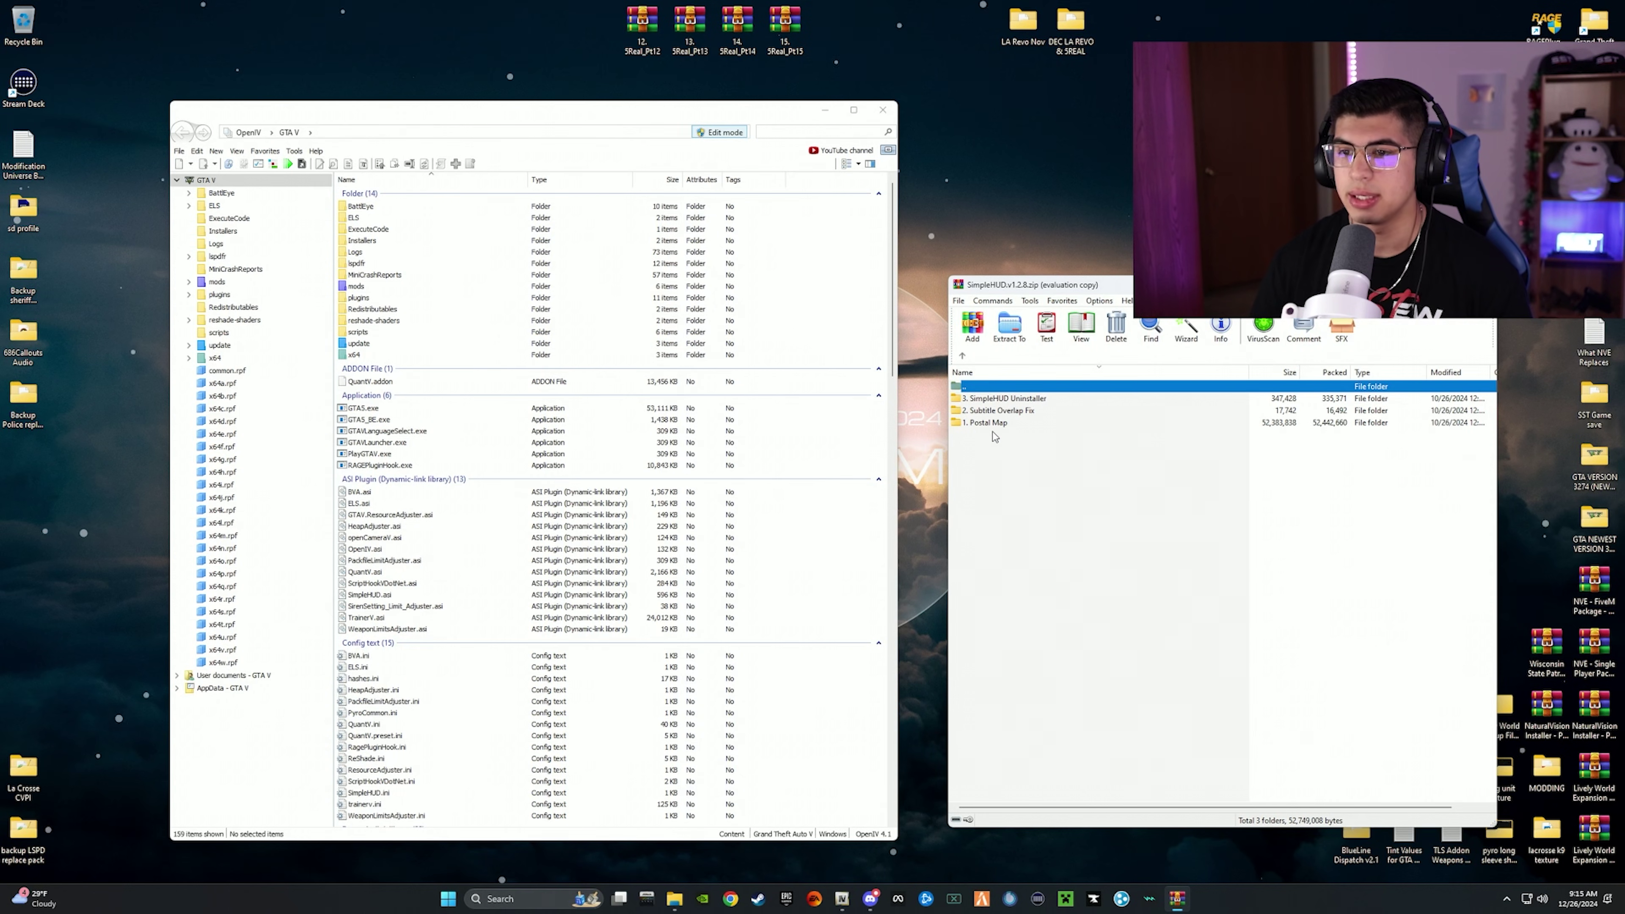
{"action": "left_click", "coordinate": [857, 458]}
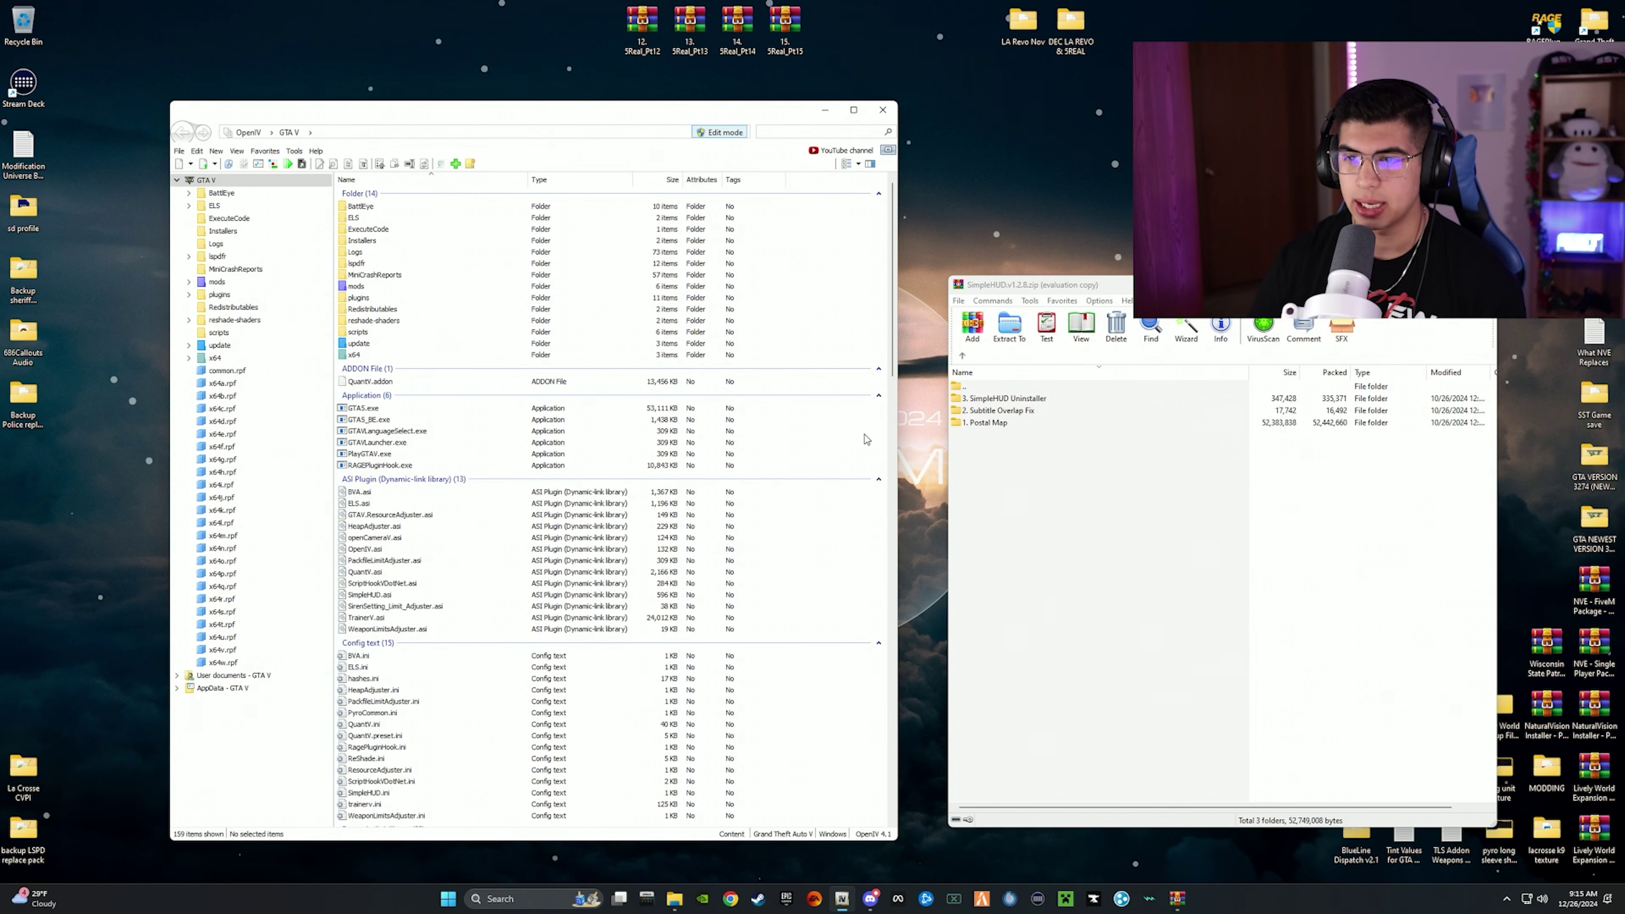
{"action": "double_click", "coordinate": [987, 423]}
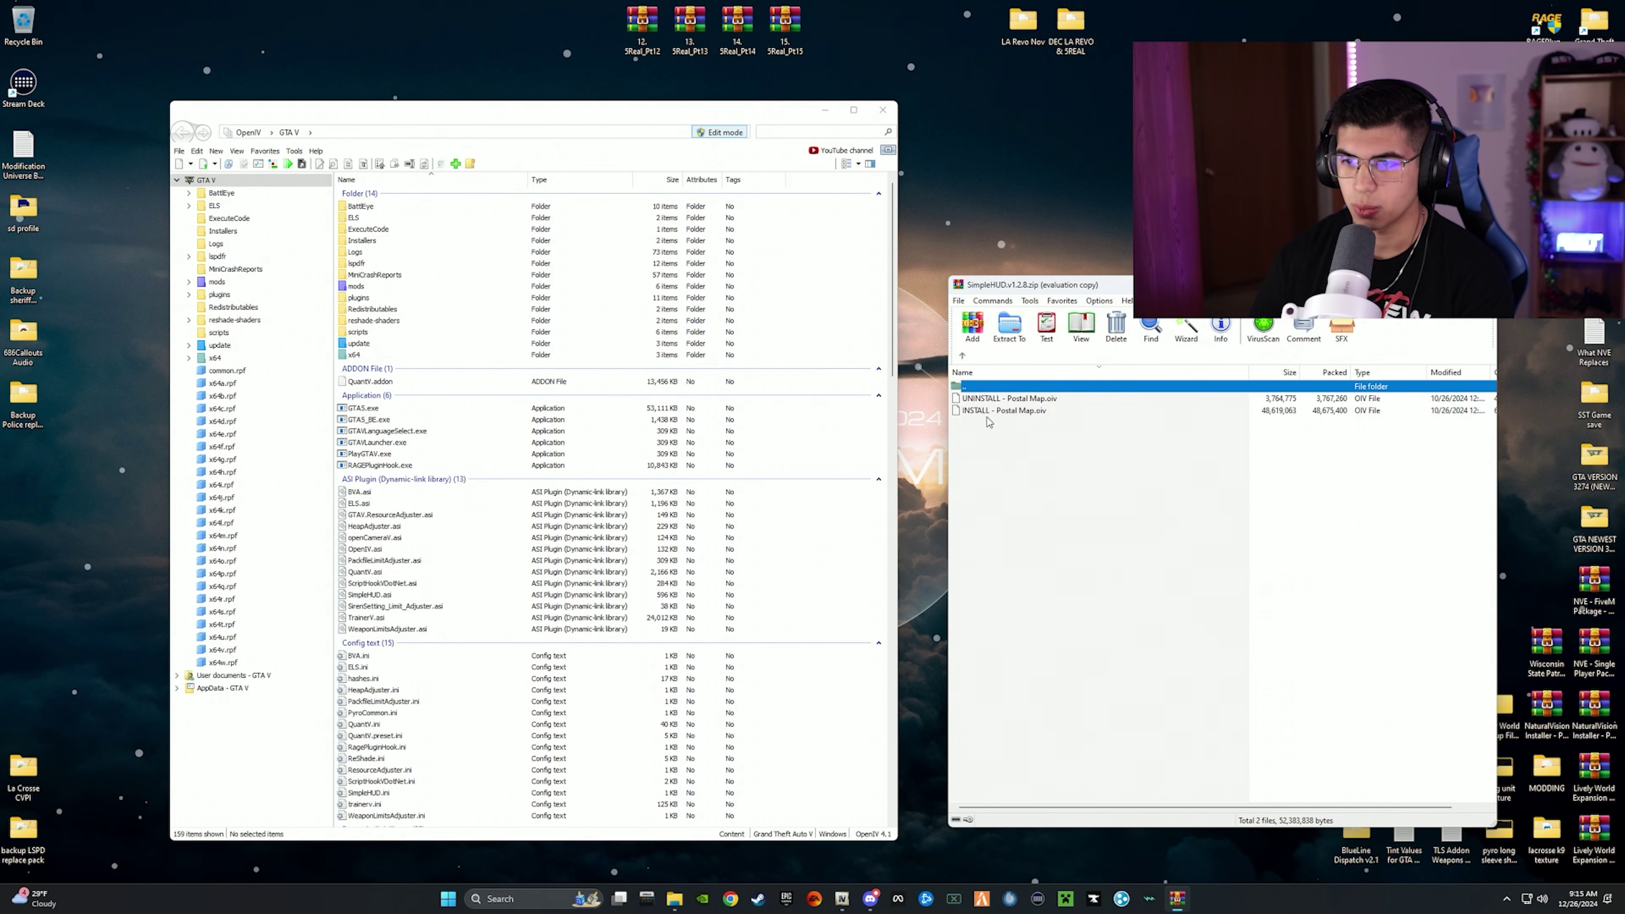
{"action": "left_click", "coordinate": [1002, 436]}
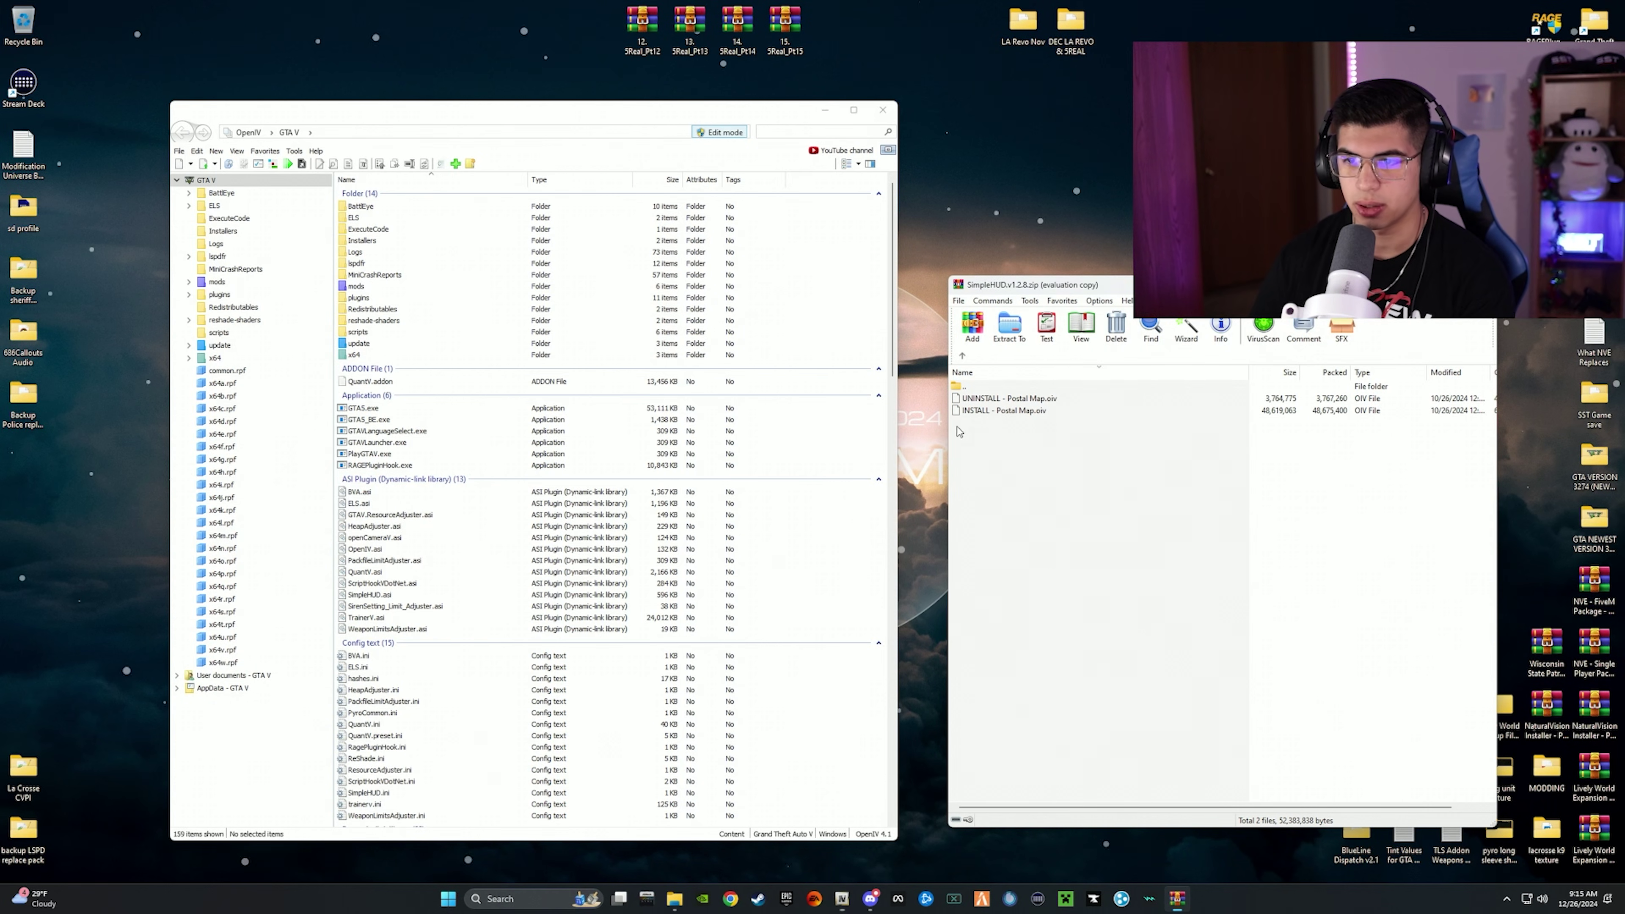
Install 'INSTALL - Postal Map.oiv' into the mods folder, close the installer, and return to Addons.
{"action": "left_click_drag", "start_coordinate": [989, 416], "coordinate": [805, 418]}
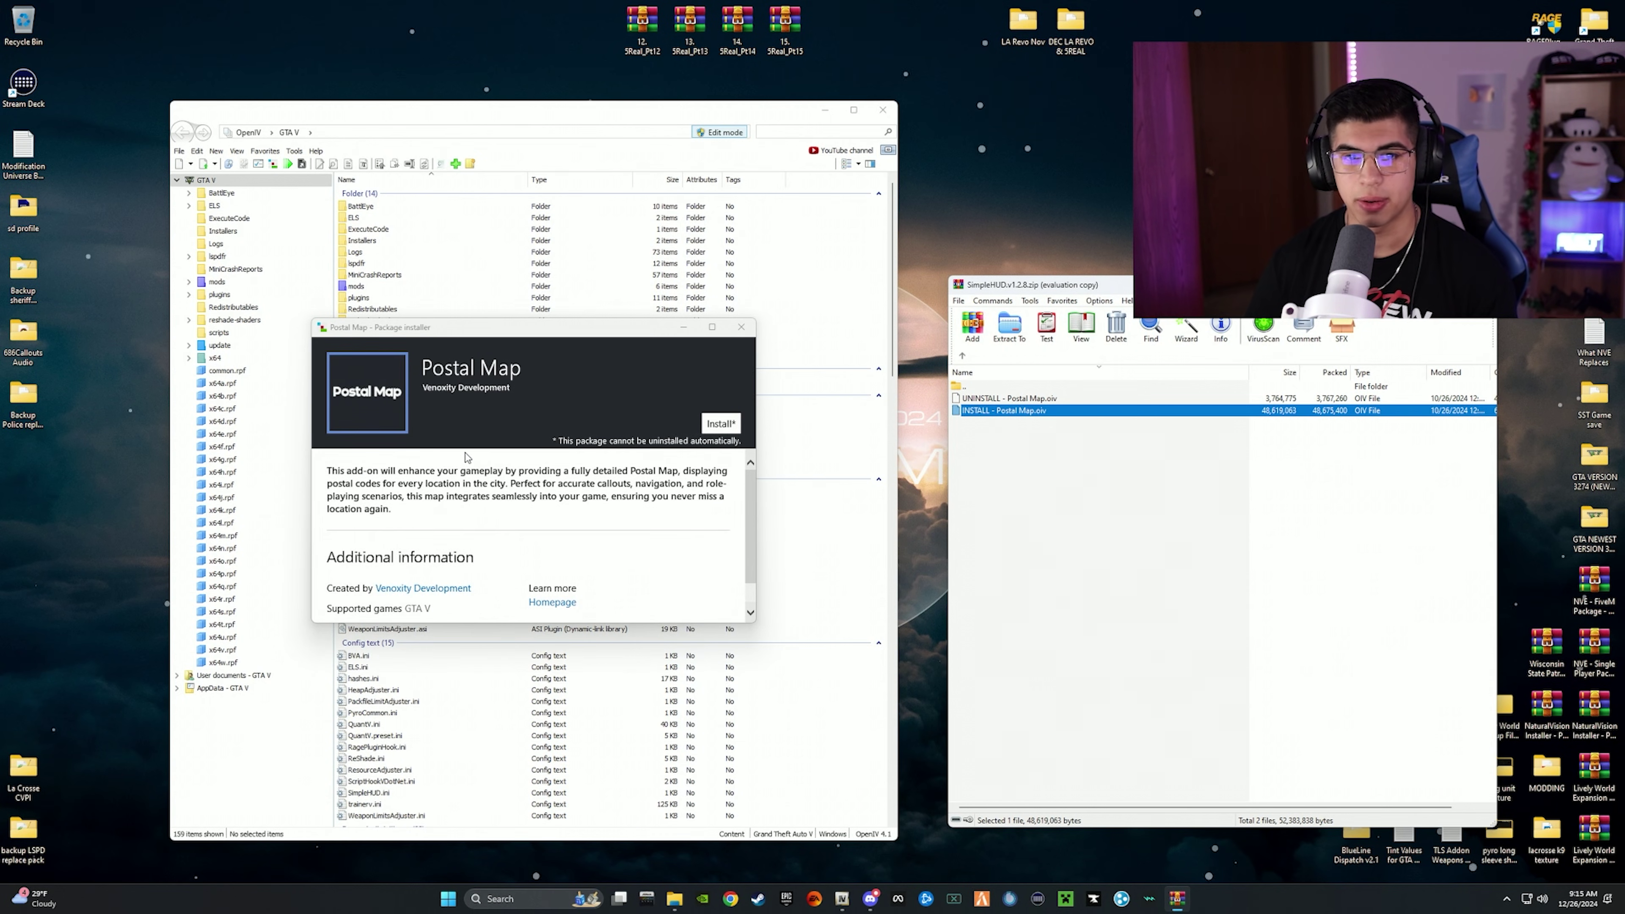
{"action": "left_click", "coordinate": [720, 423]}
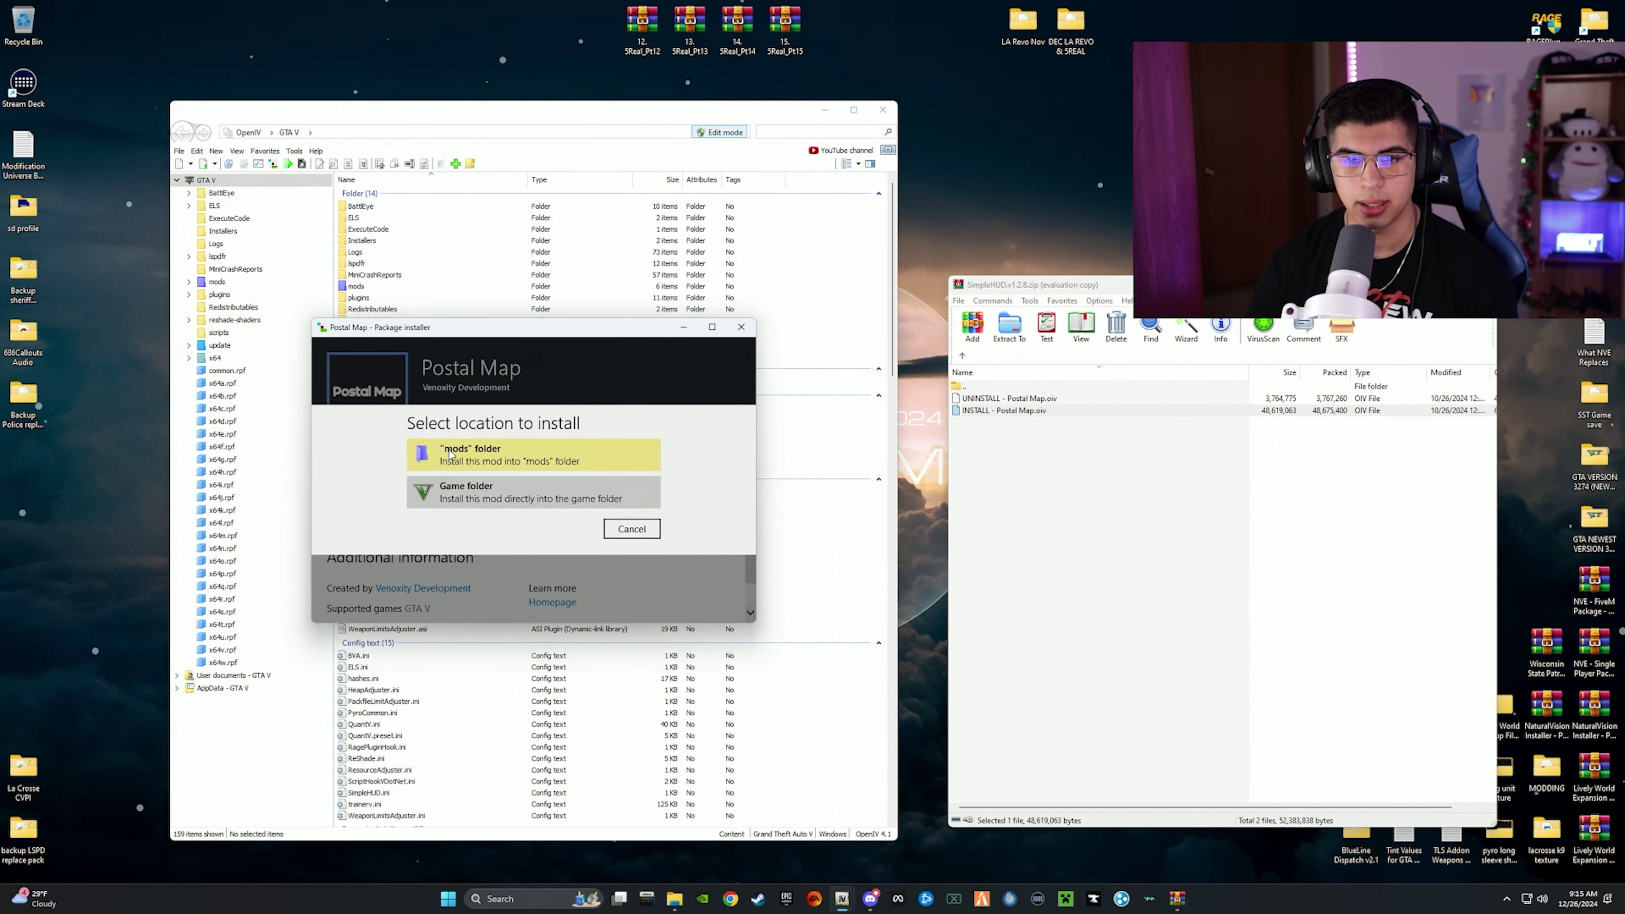
{"action": "left_click", "coordinate": [489, 456]}
{"action": "left_click", "coordinate": [499, 520]}
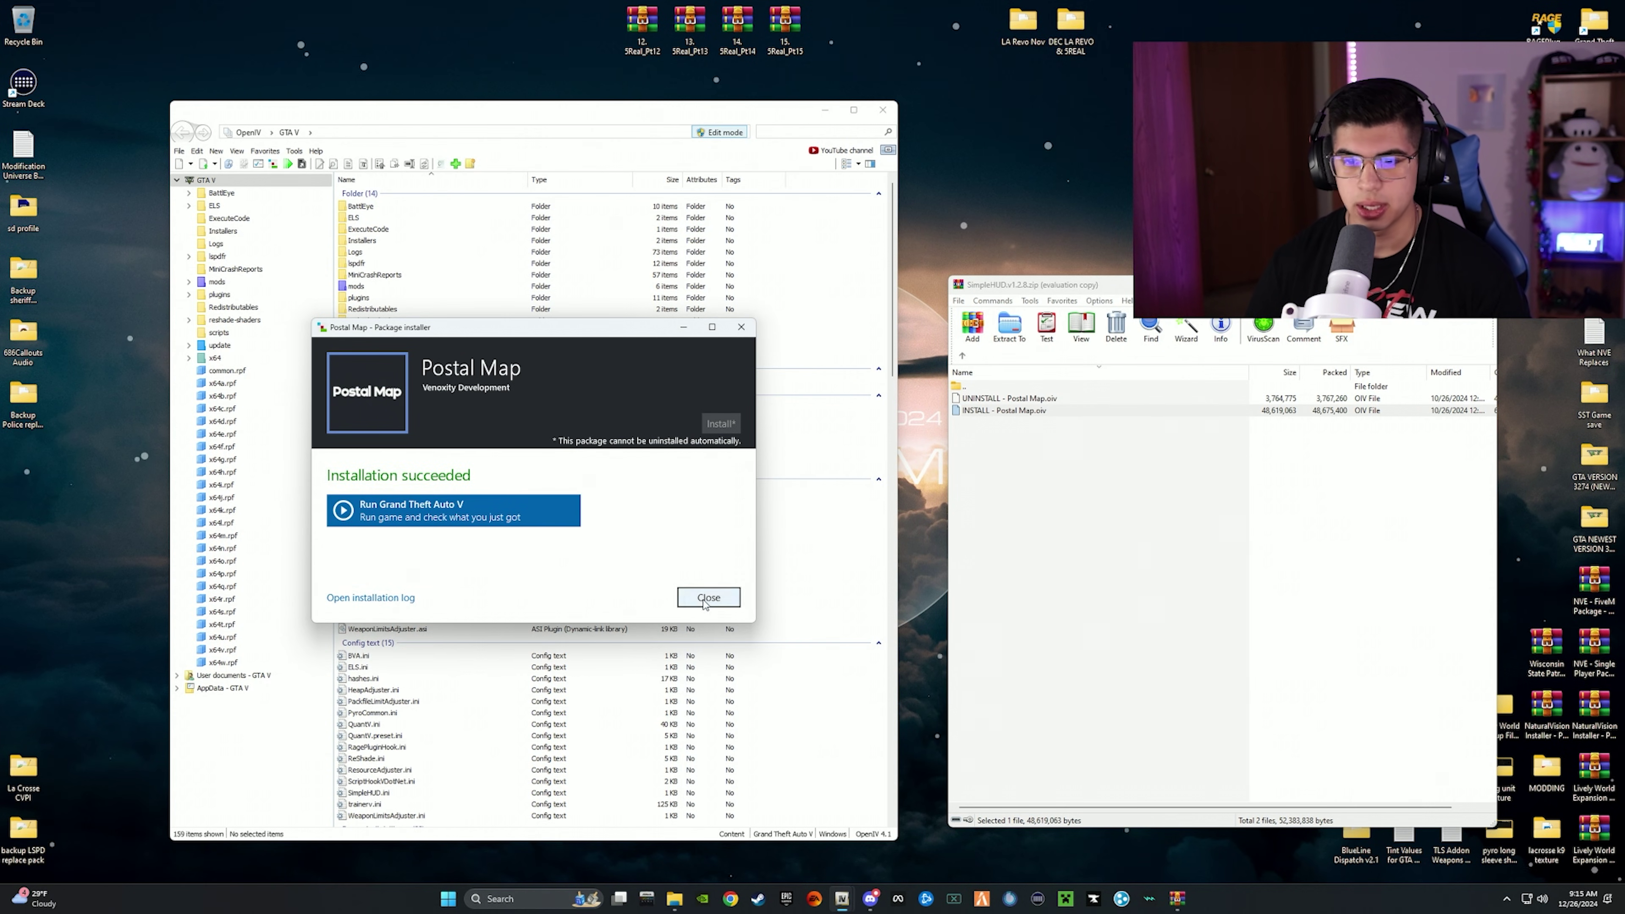
{"action": "left_click", "coordinate": [708, 606]}
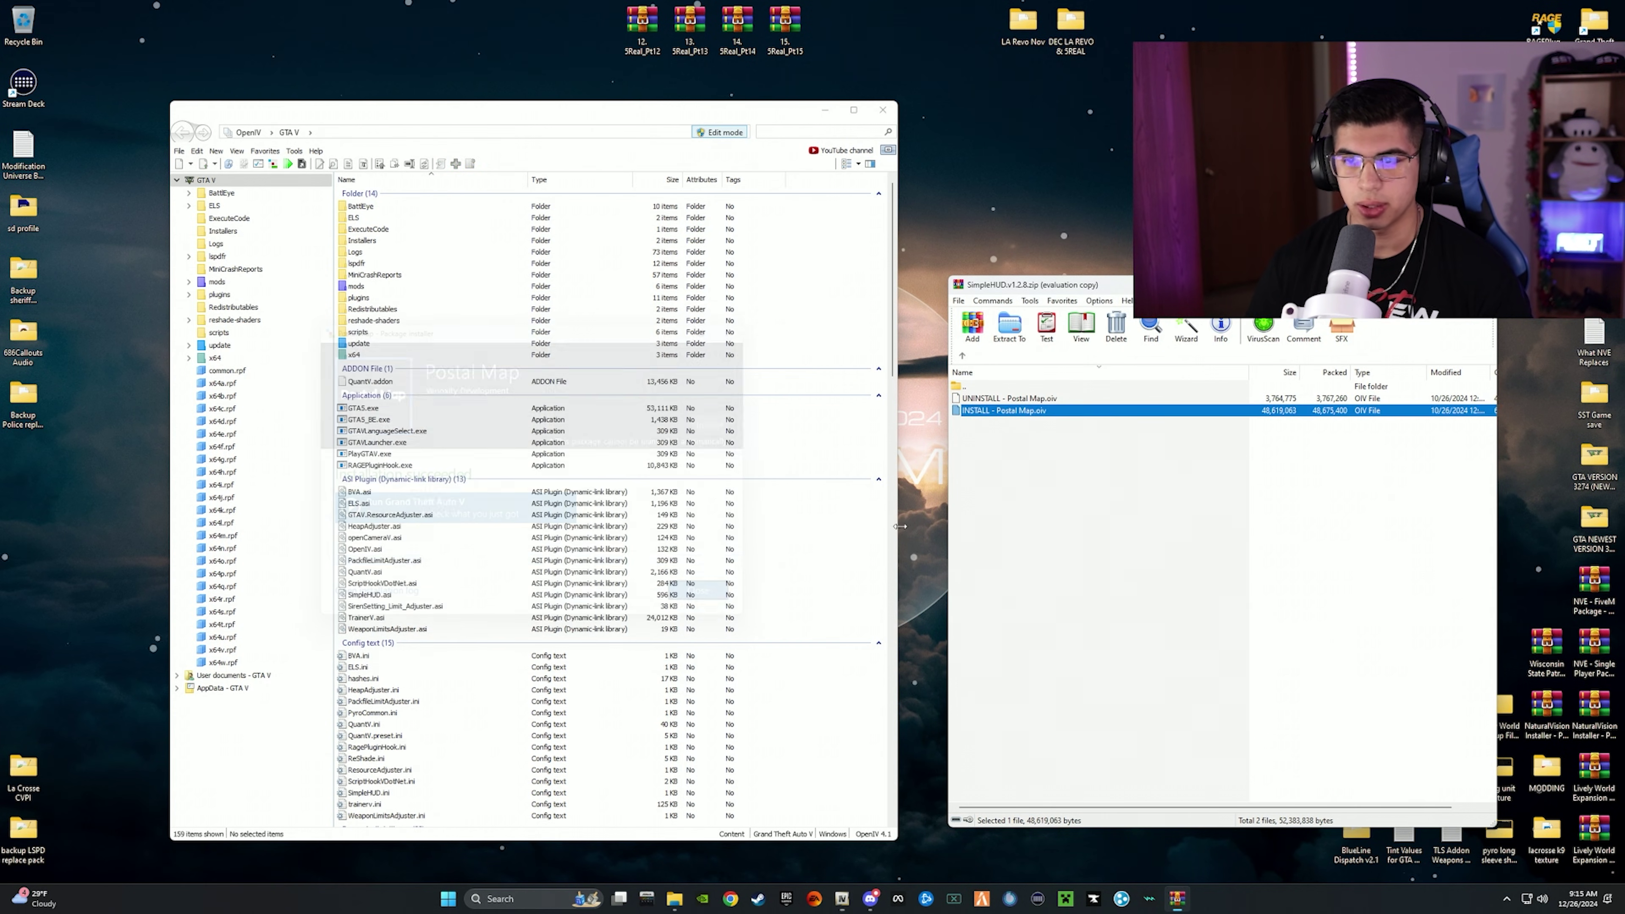
{"action": "left_click", "coordinate": [963, 355]}
Open the '2. Subtitle Overlap Fix' folder and drag its INSTALL .oiv package into OpenIV.
{"action": "left_click_drag", "start_coordinate": [1005, 291], "coordinate": [965, 303]}
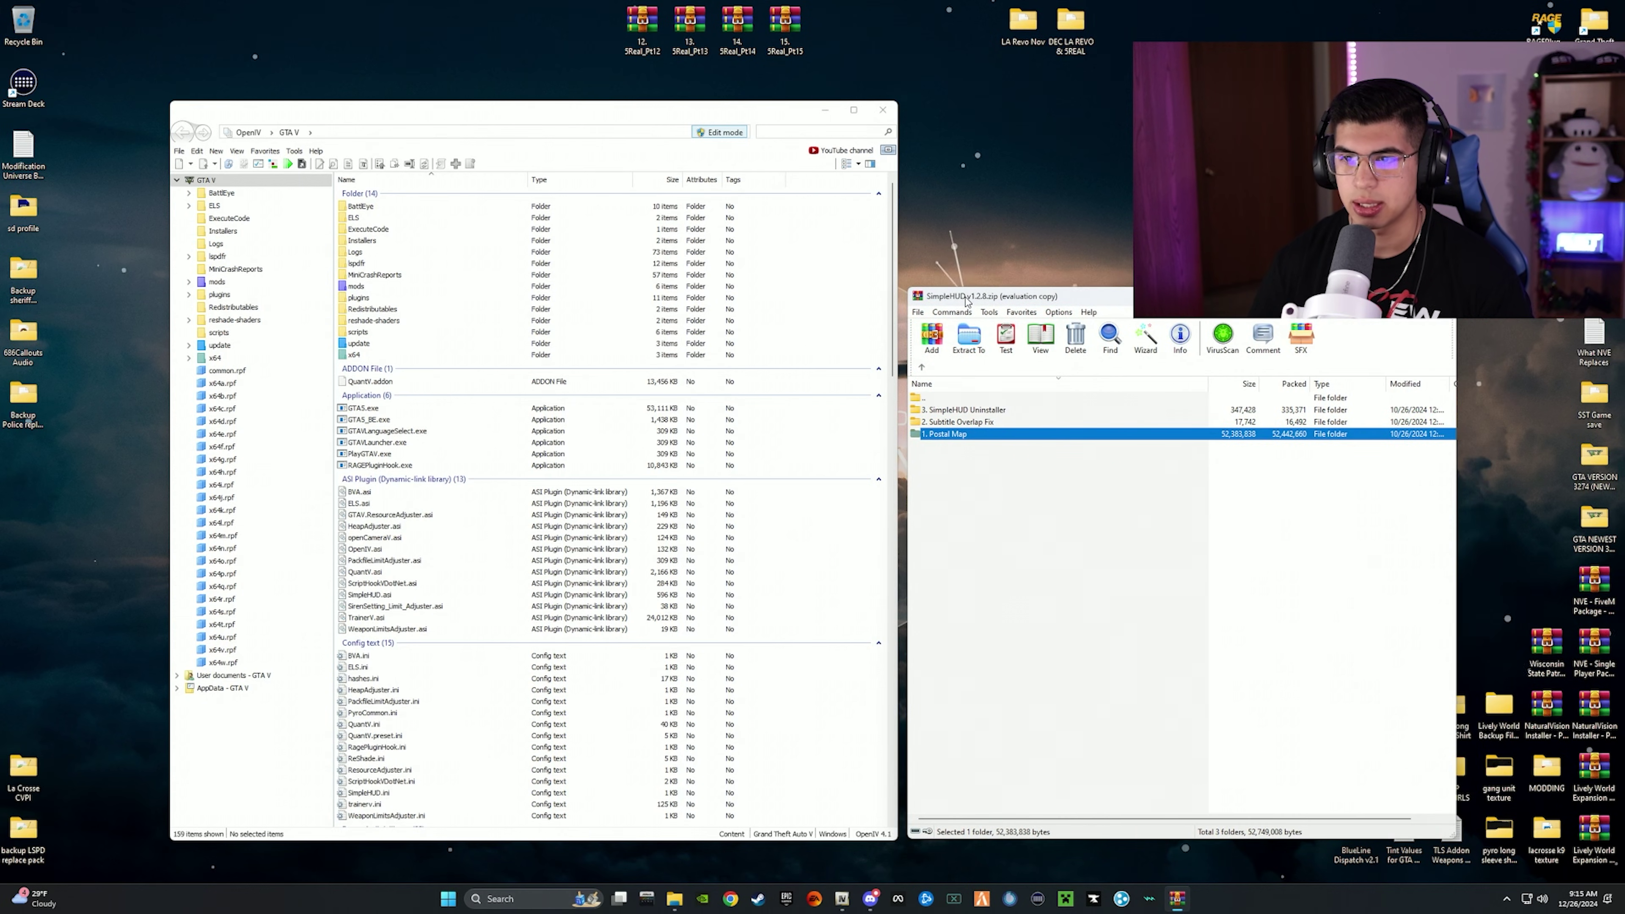
{"action": "left_click", "coordinate": [958, 422]}
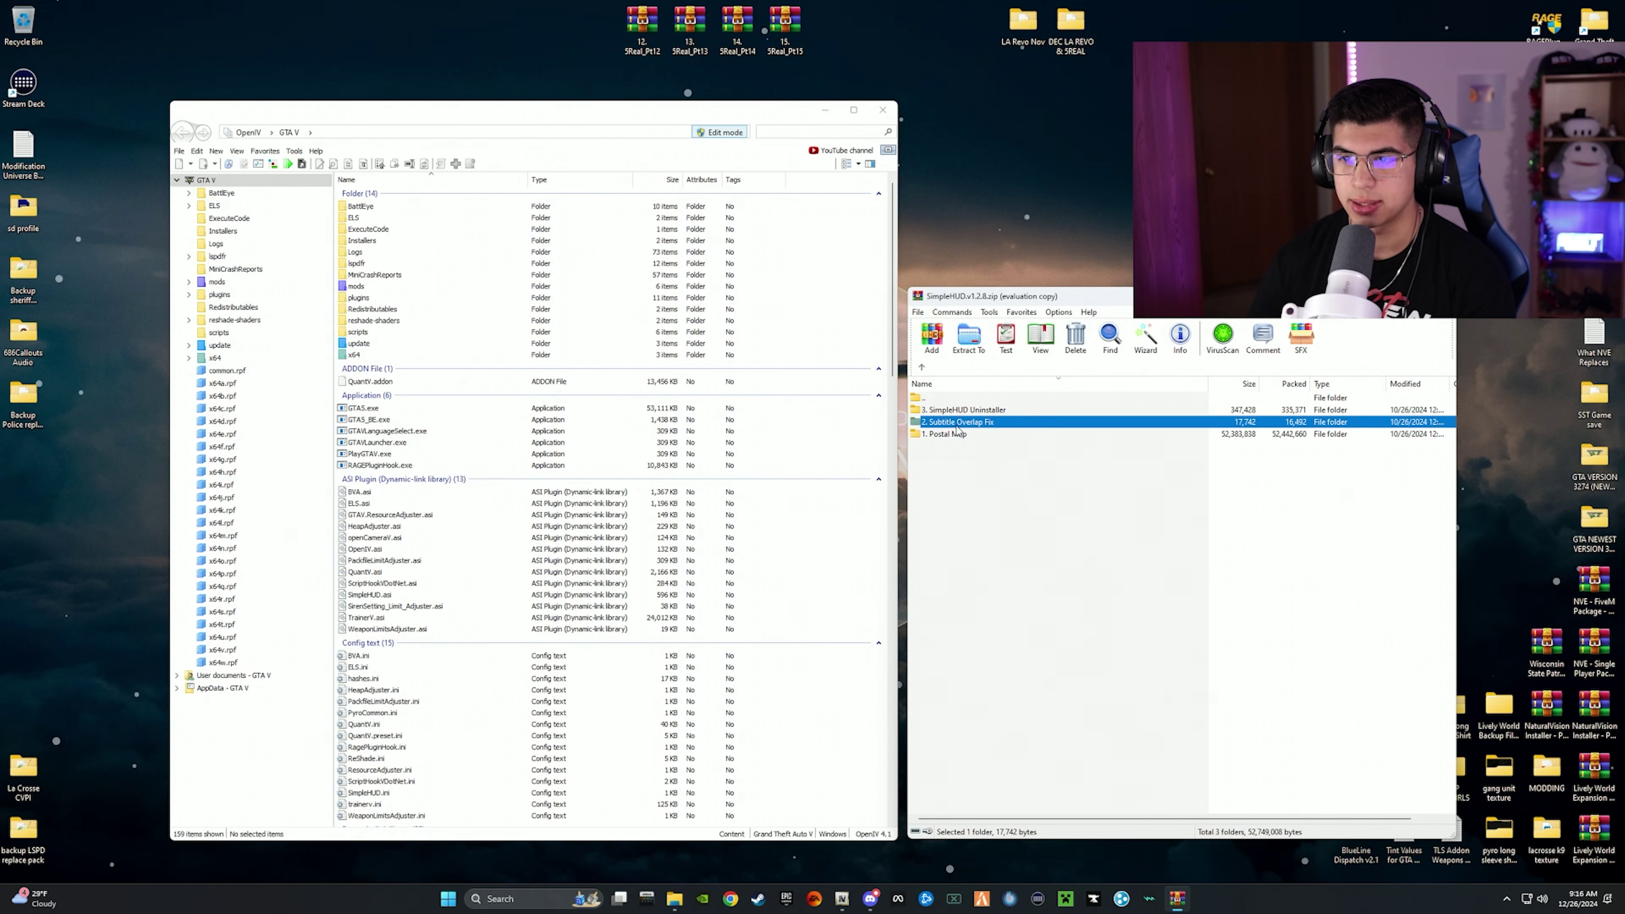
{"action": "double_click", "coordinate": [963, 423]}
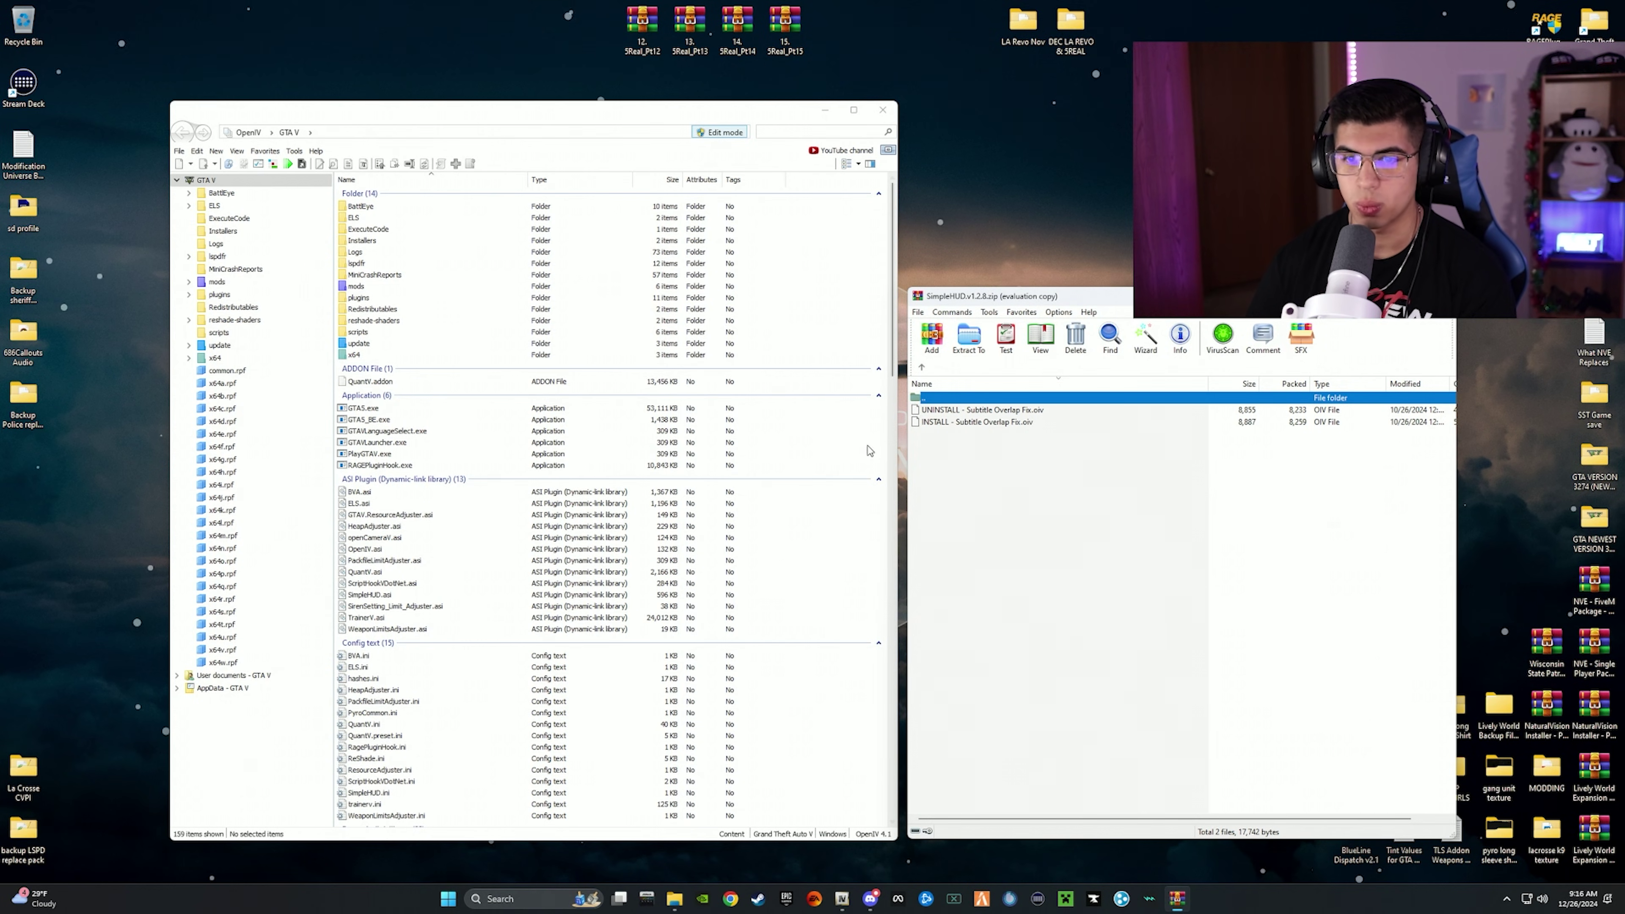
{"action": "left_click", "coordinate": [952, 423]}
{"action": "left_click_drag", "start_coordinate": [952, 423], "coordinate": [835, 437]}
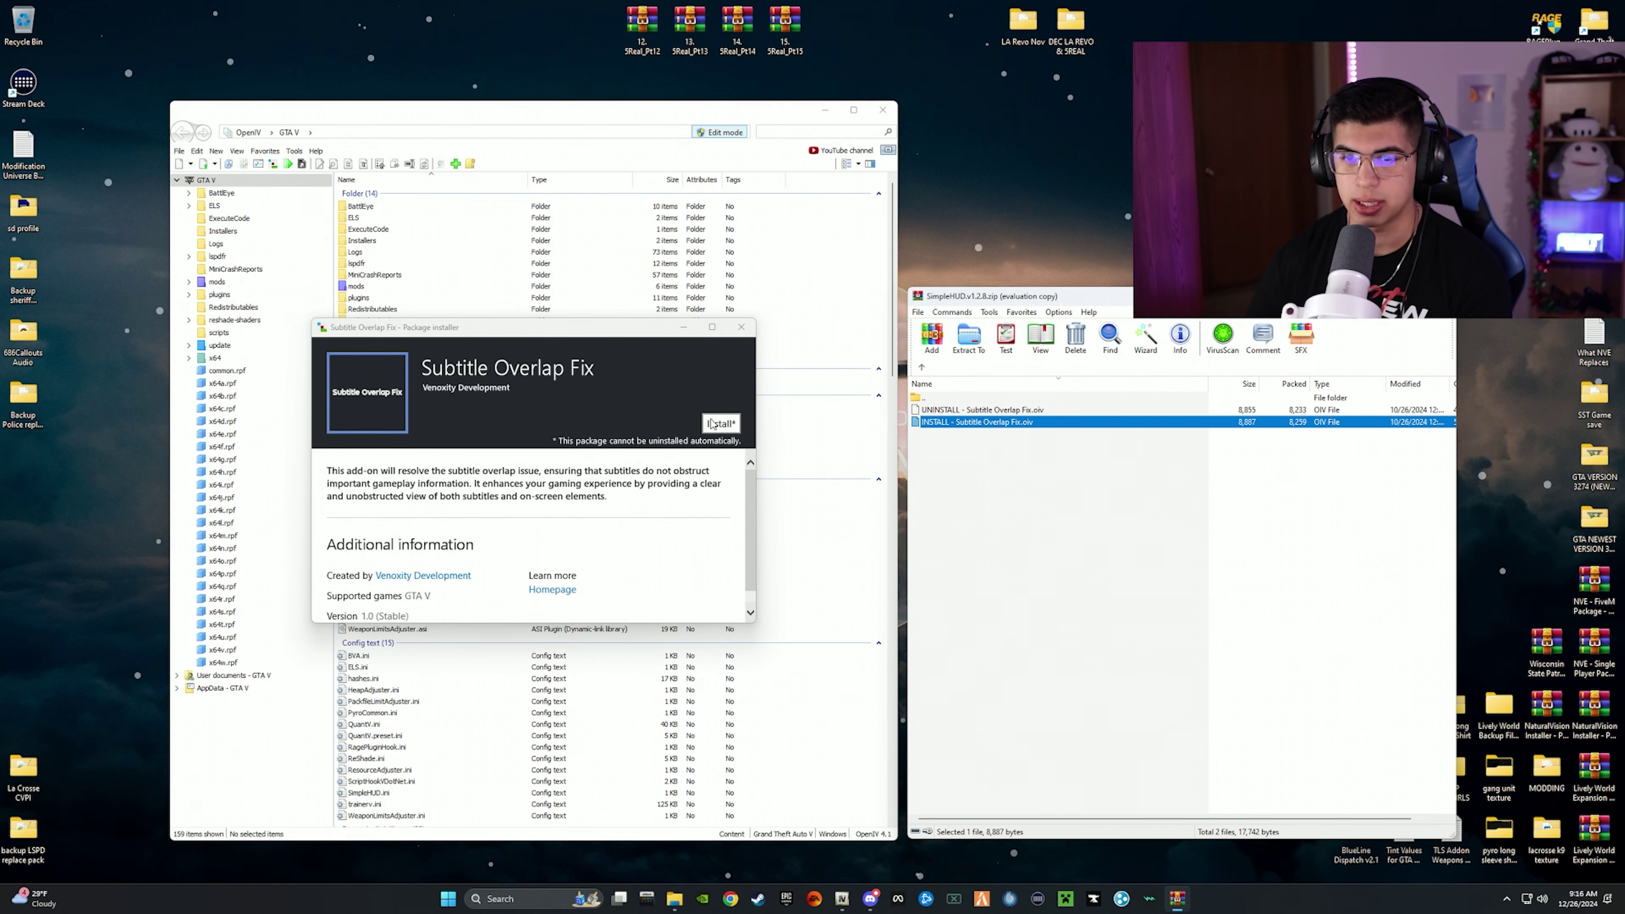
Install Subtitle Overlap Fix into the mods folder and close the finished installer.
{"action": "left_click", "coordinate": [710, 425]}
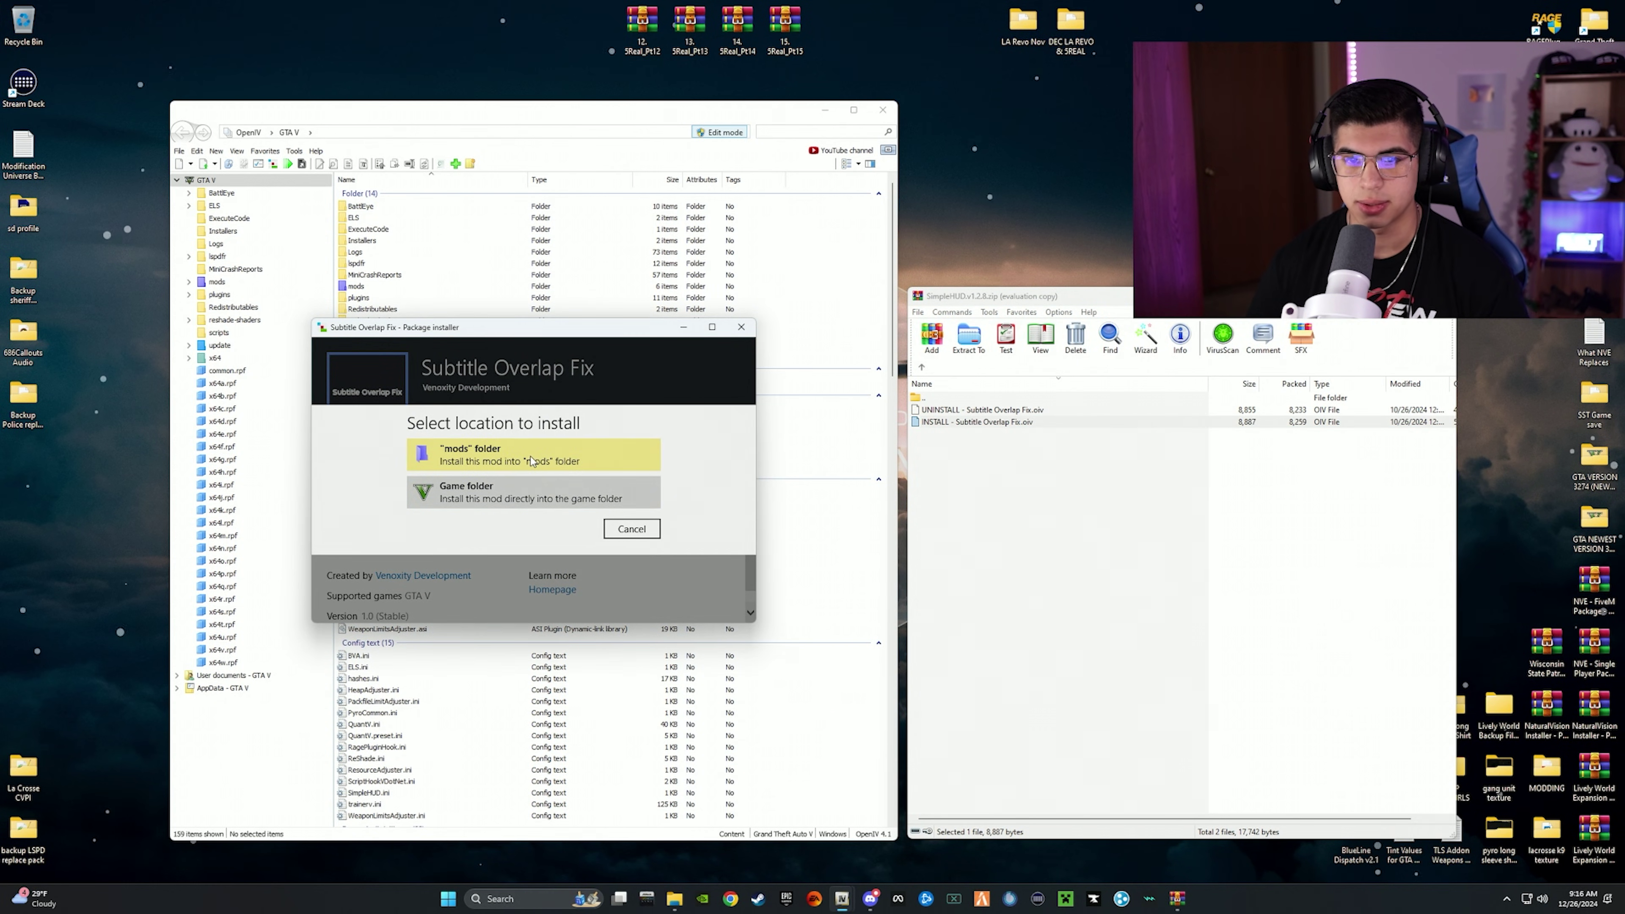
{"action": "left_click", "coordinate": [530, 455]}
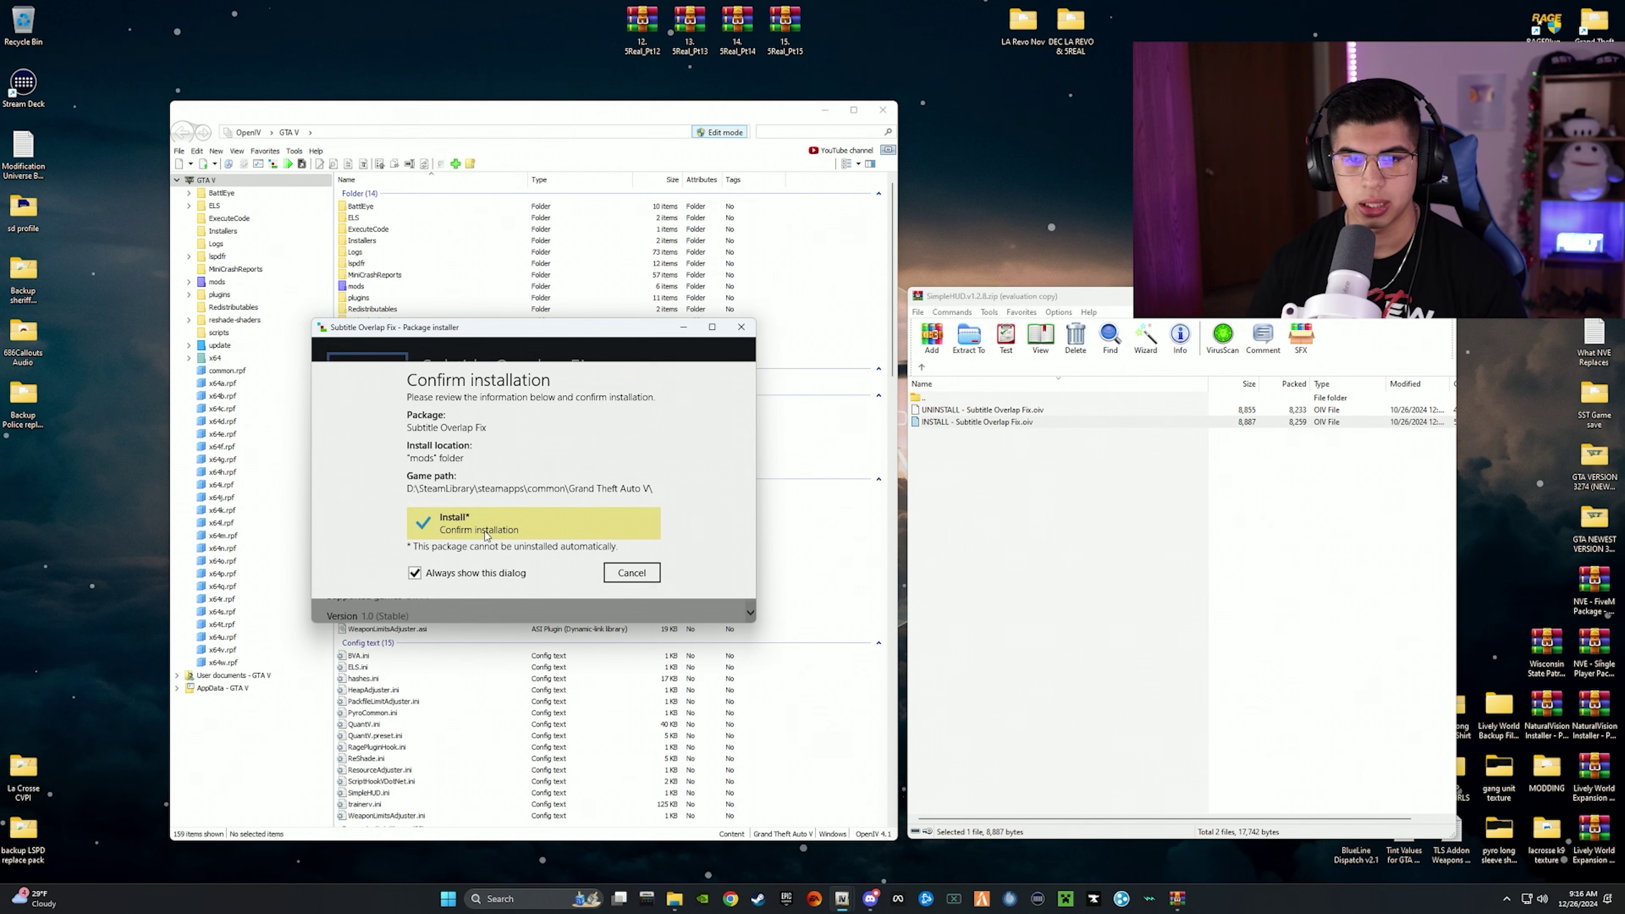
{"action": "left_click", "coordinate": [485, 535]}
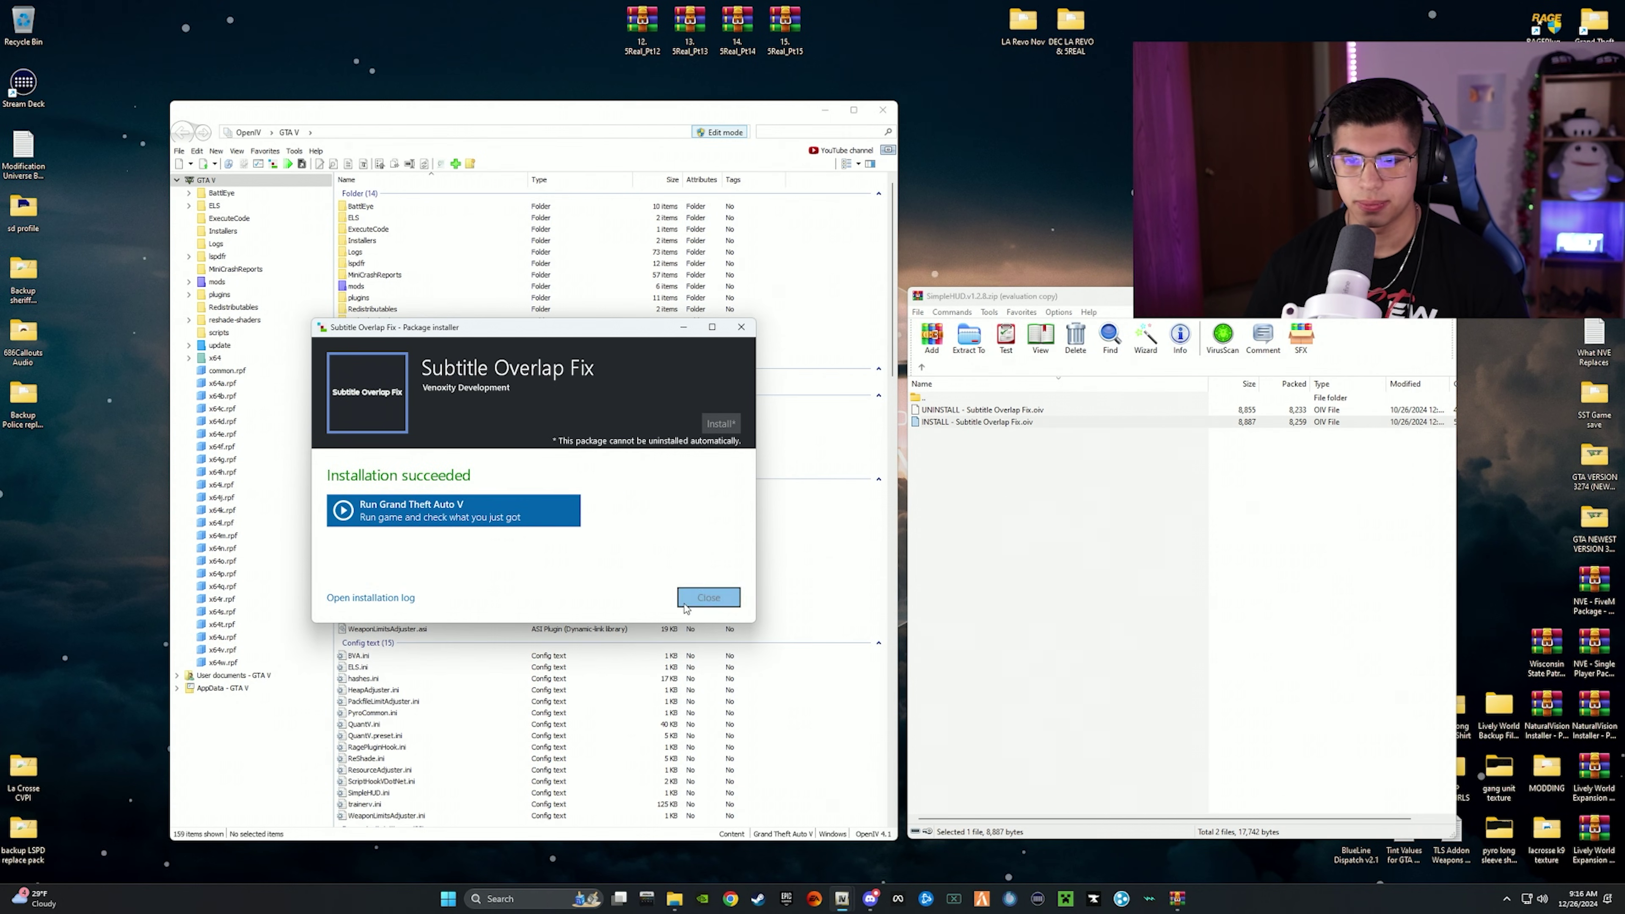
{"action": "left_click", "coordinate": [709, 592]}
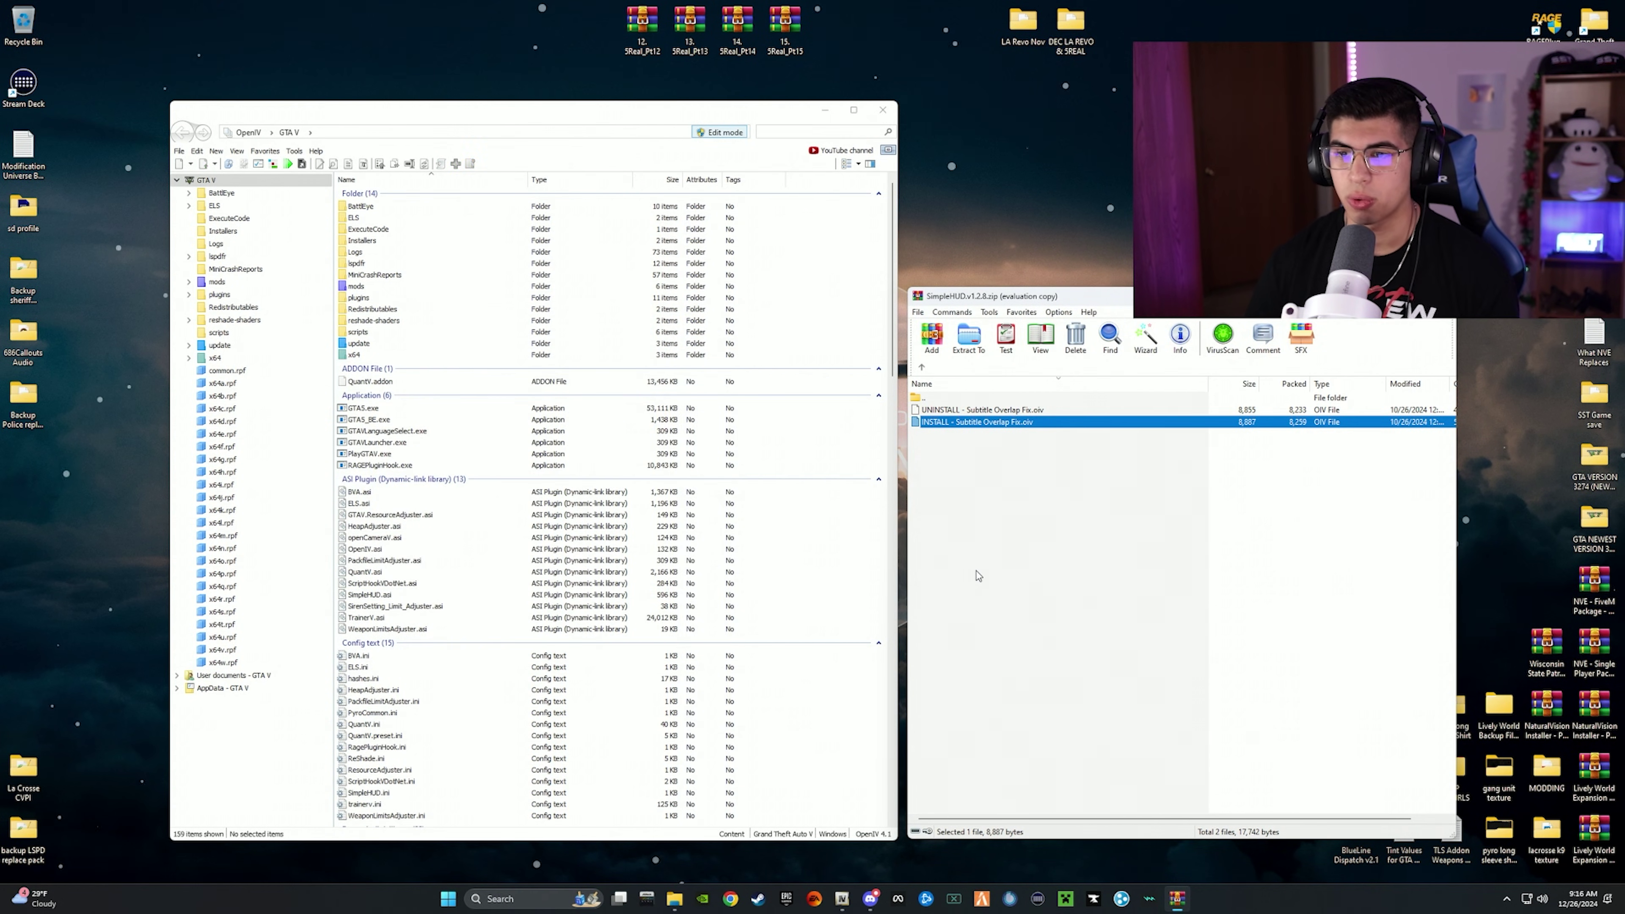
Browse the '3. SimpleHUD Uninstaller' and Documentation folders, returning to the archive's top level.
{"action": "left_click", "coordinate": [985, 516]}
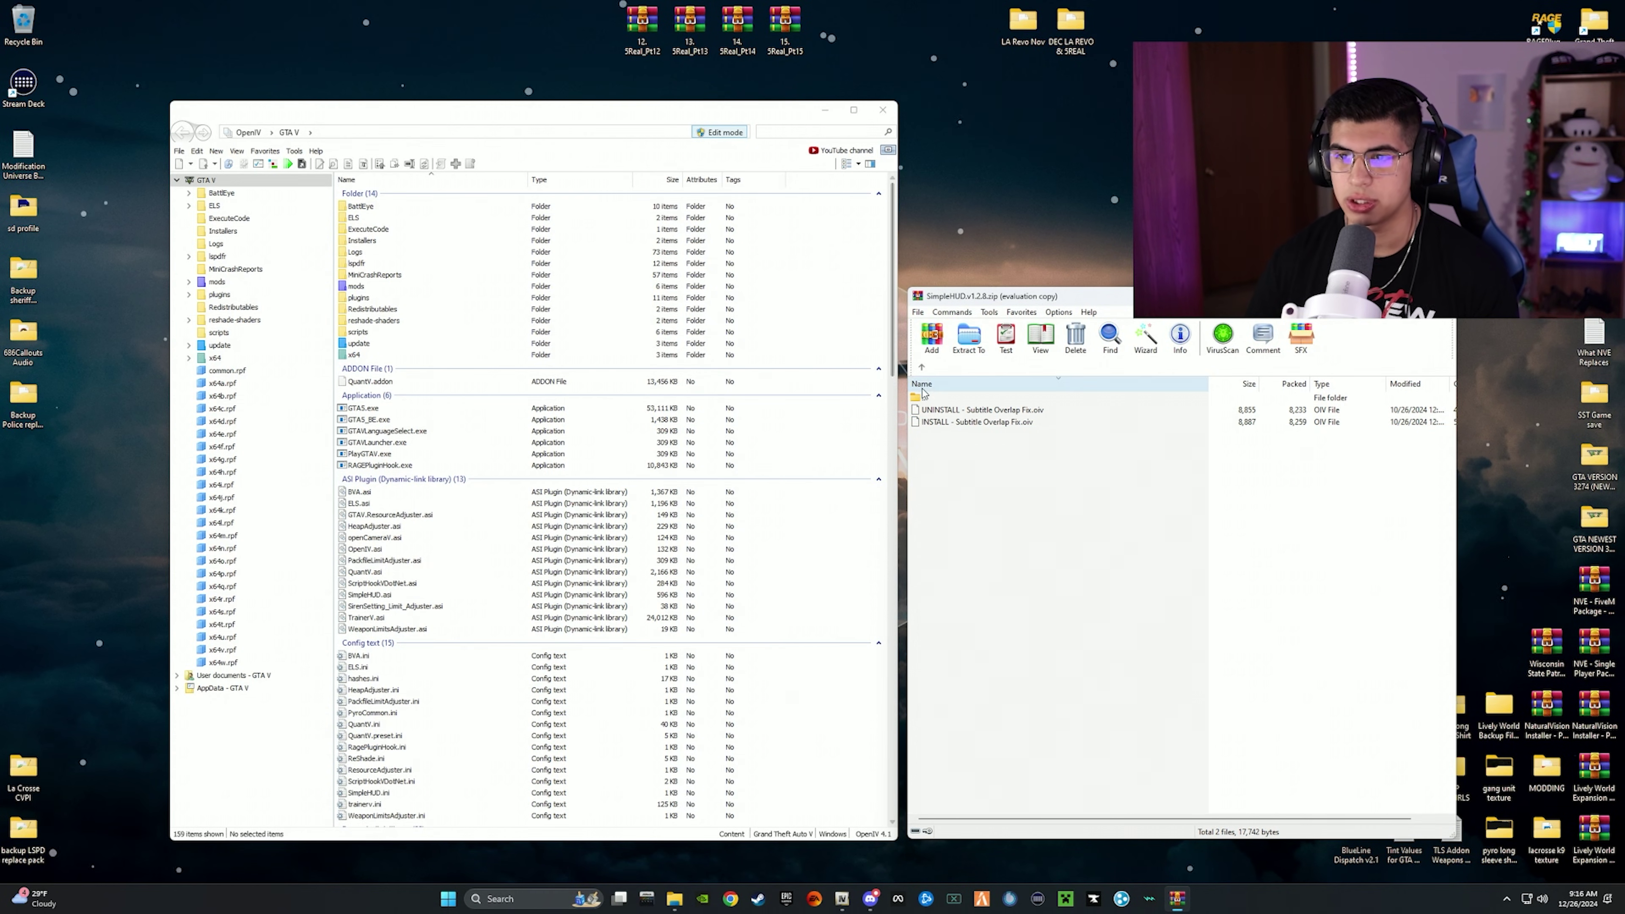
{"action": "left_click", "coordinate": [921, 367]}
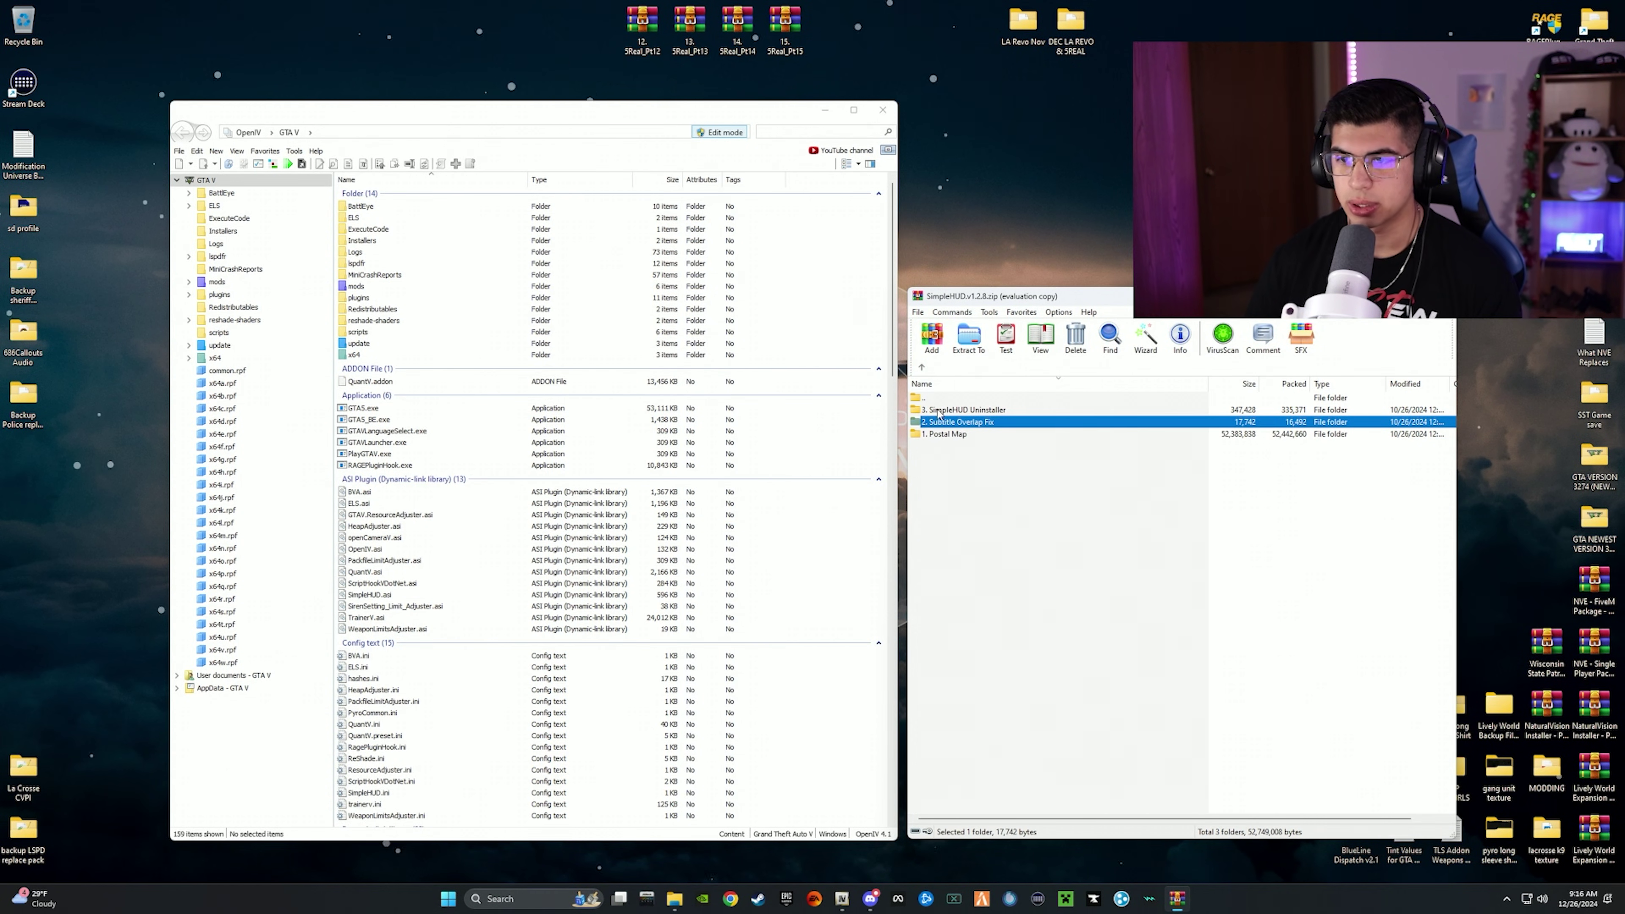
{"action": "left_click", "coordinate": [957, 411]}
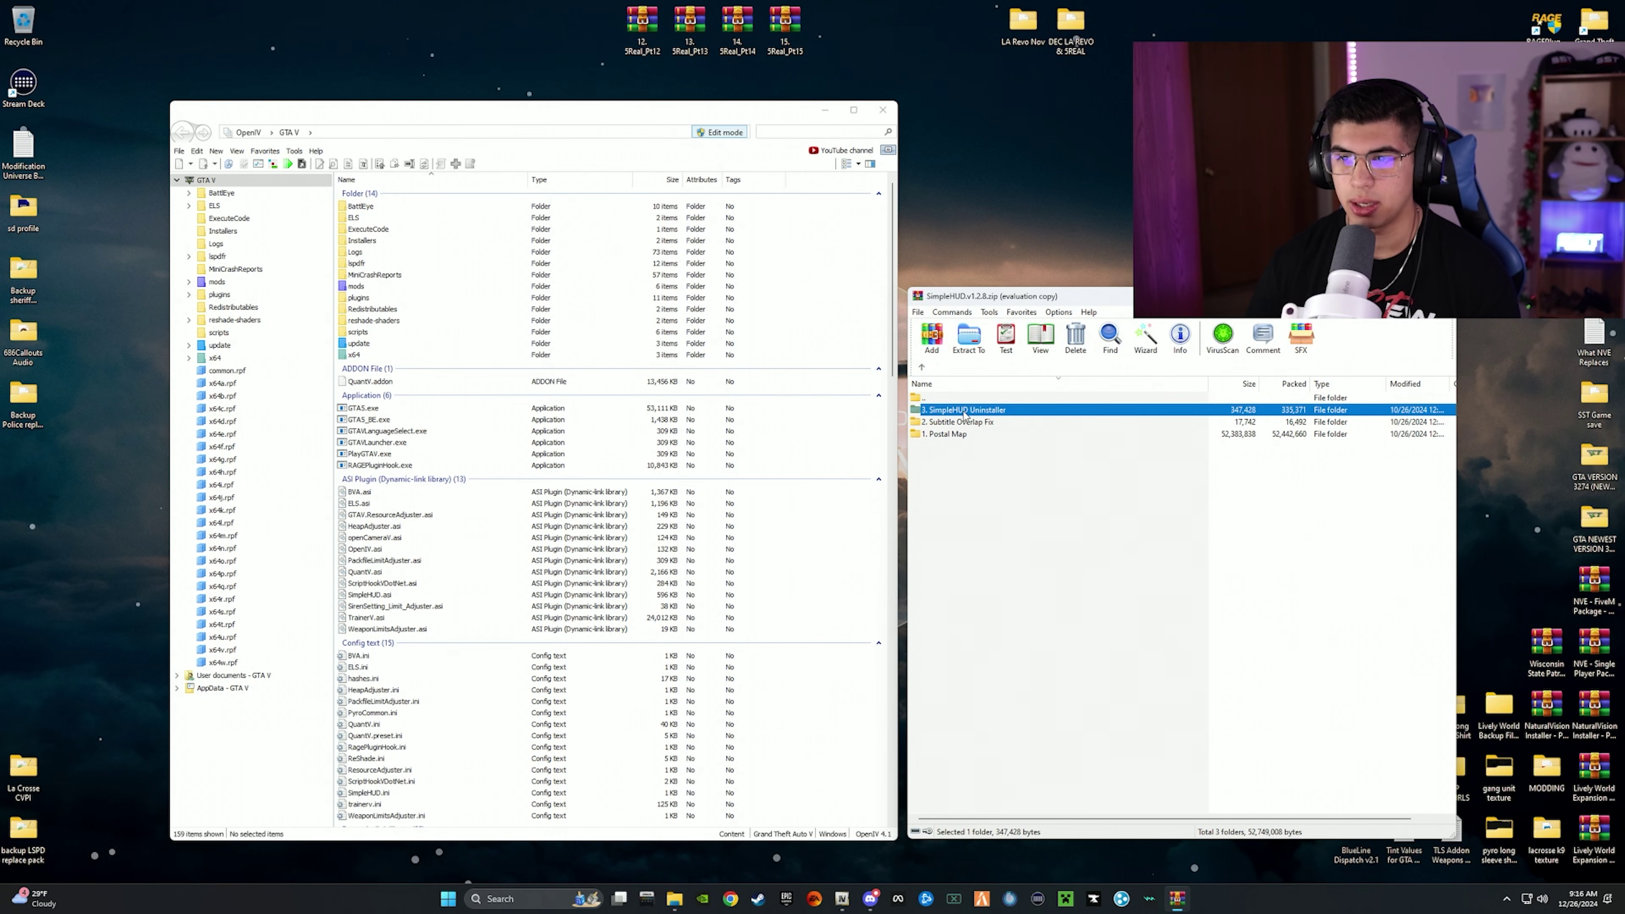
{"action": "double_click", "coordinate": [965, 411]}
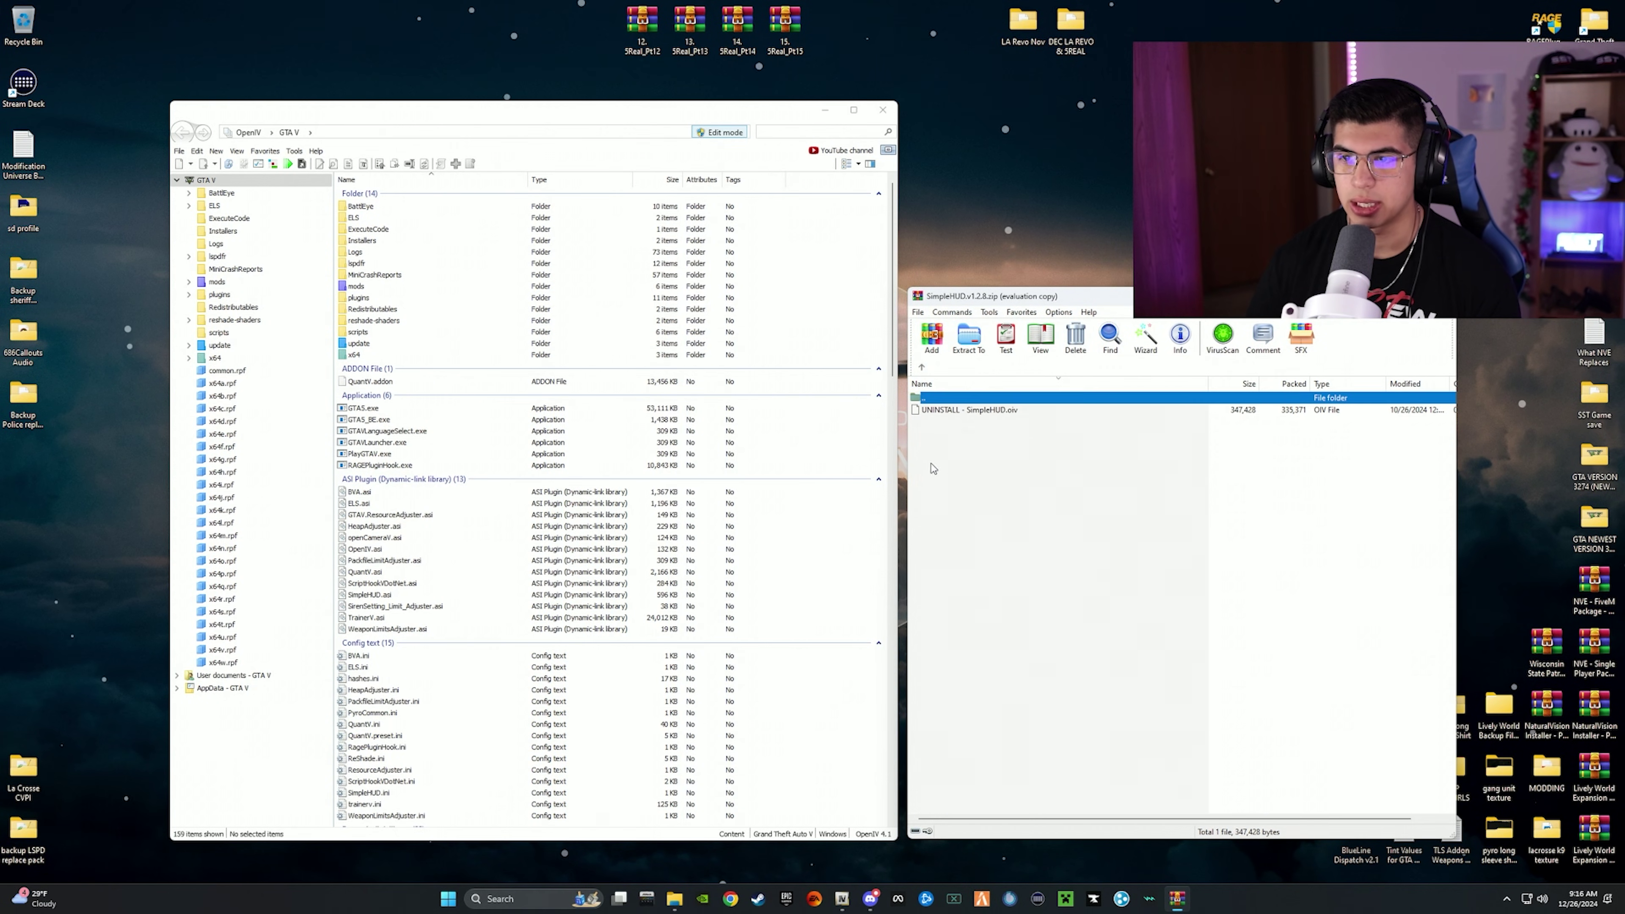
{"action": "left_click", "coordinate": [926, 369]}
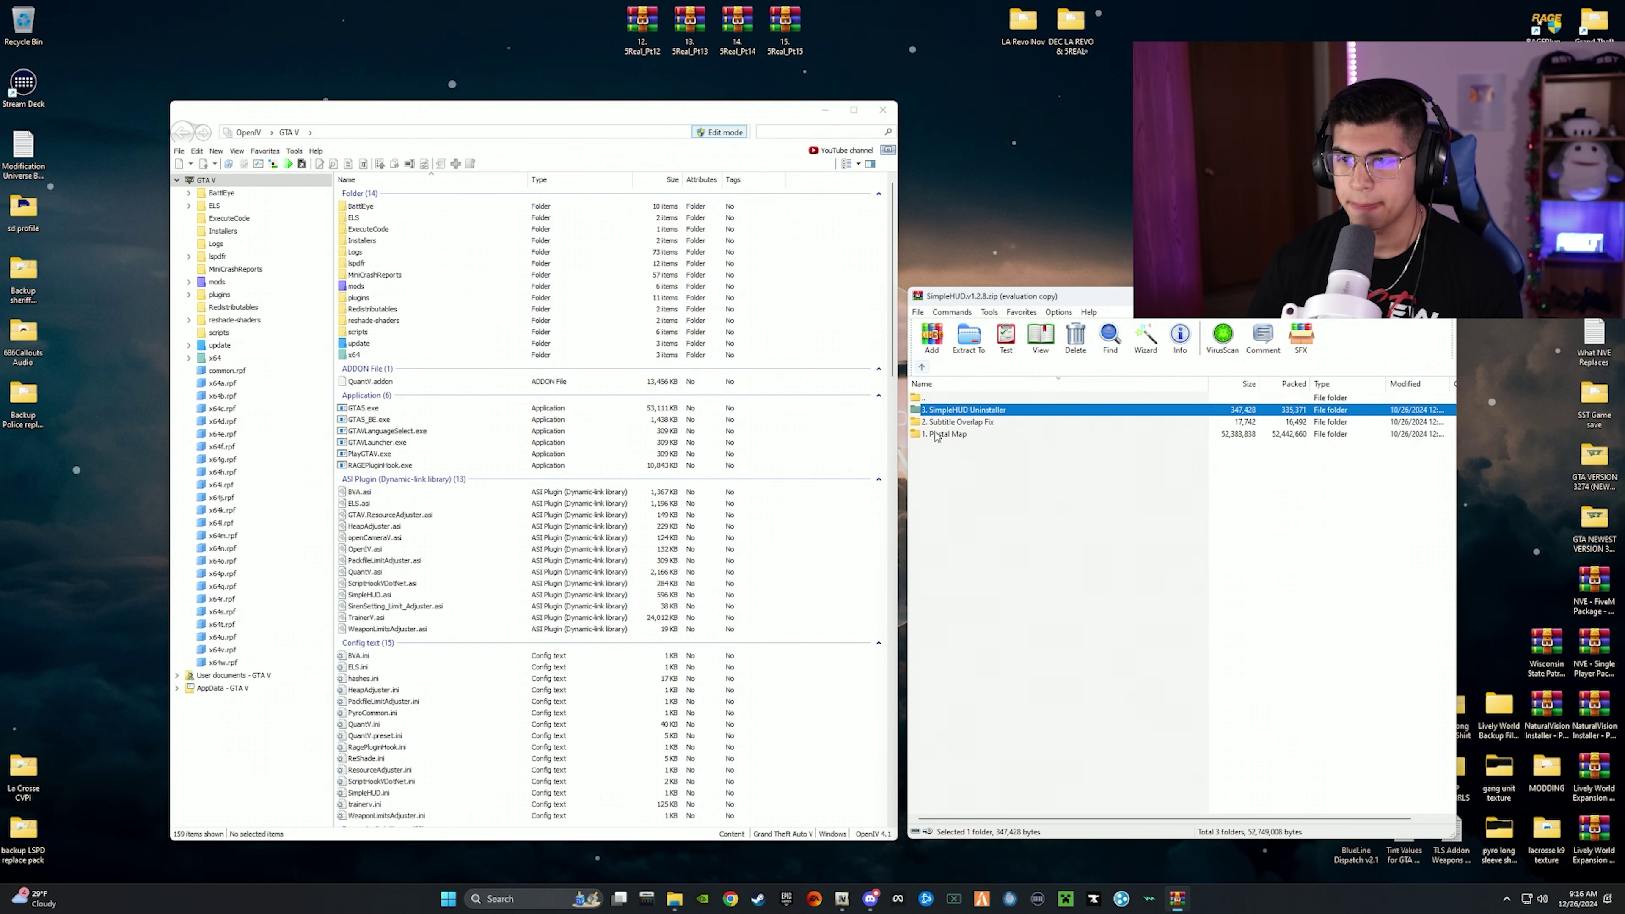
{"action": "left_click", "coordinate": [923, 367]}
{"action": "double_click", "coordinate": [949, 437]}
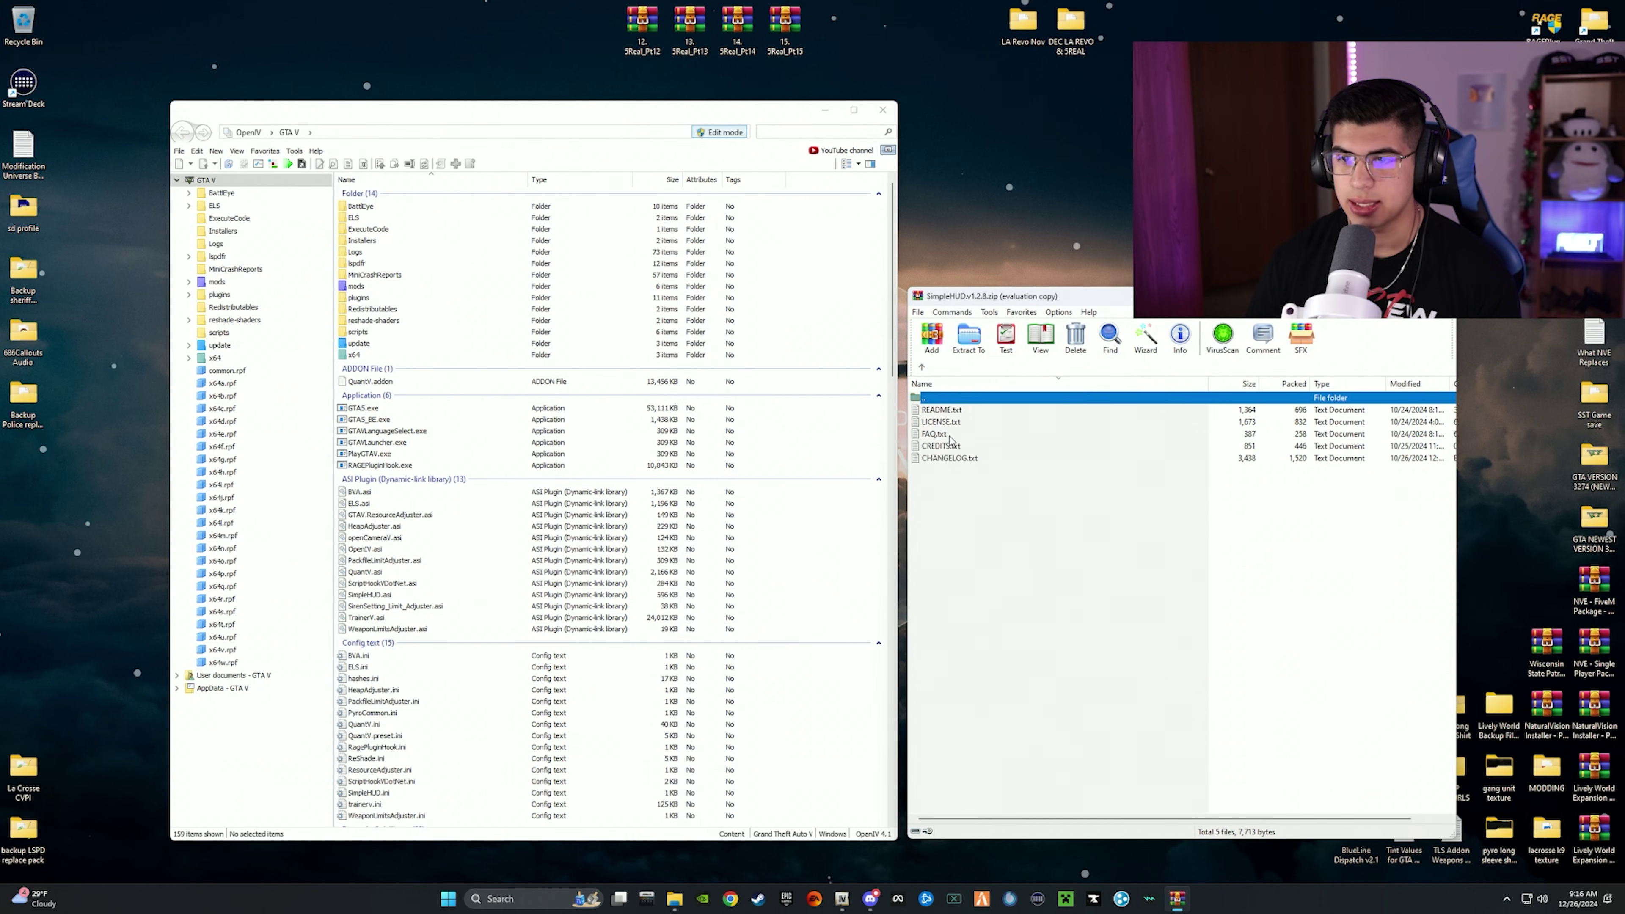
{"action": "left_click", "coordinate": [924, 370]}
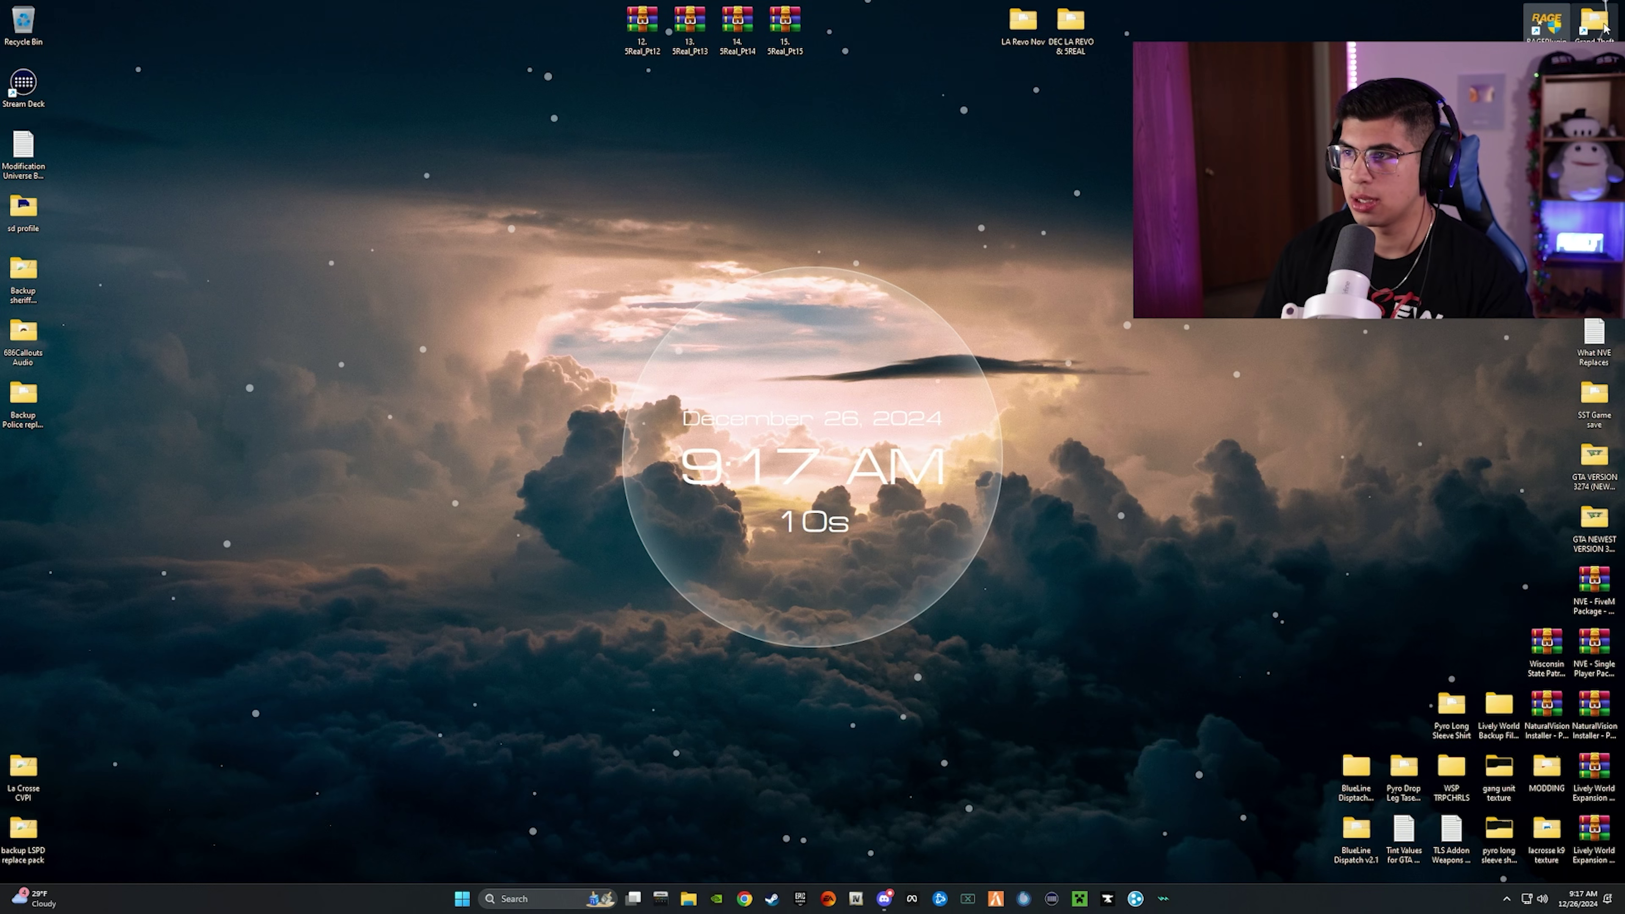
Open the Grand Theft Auto V folder from its desktop shortcut and open SimpleHUD.ini in Notepad.
{"action": "double_click", "coordinate": [1593, 20]}
{"action": "left_click_drag", "start_coordinate": [461, 94], "coordinate": [672, 96]}
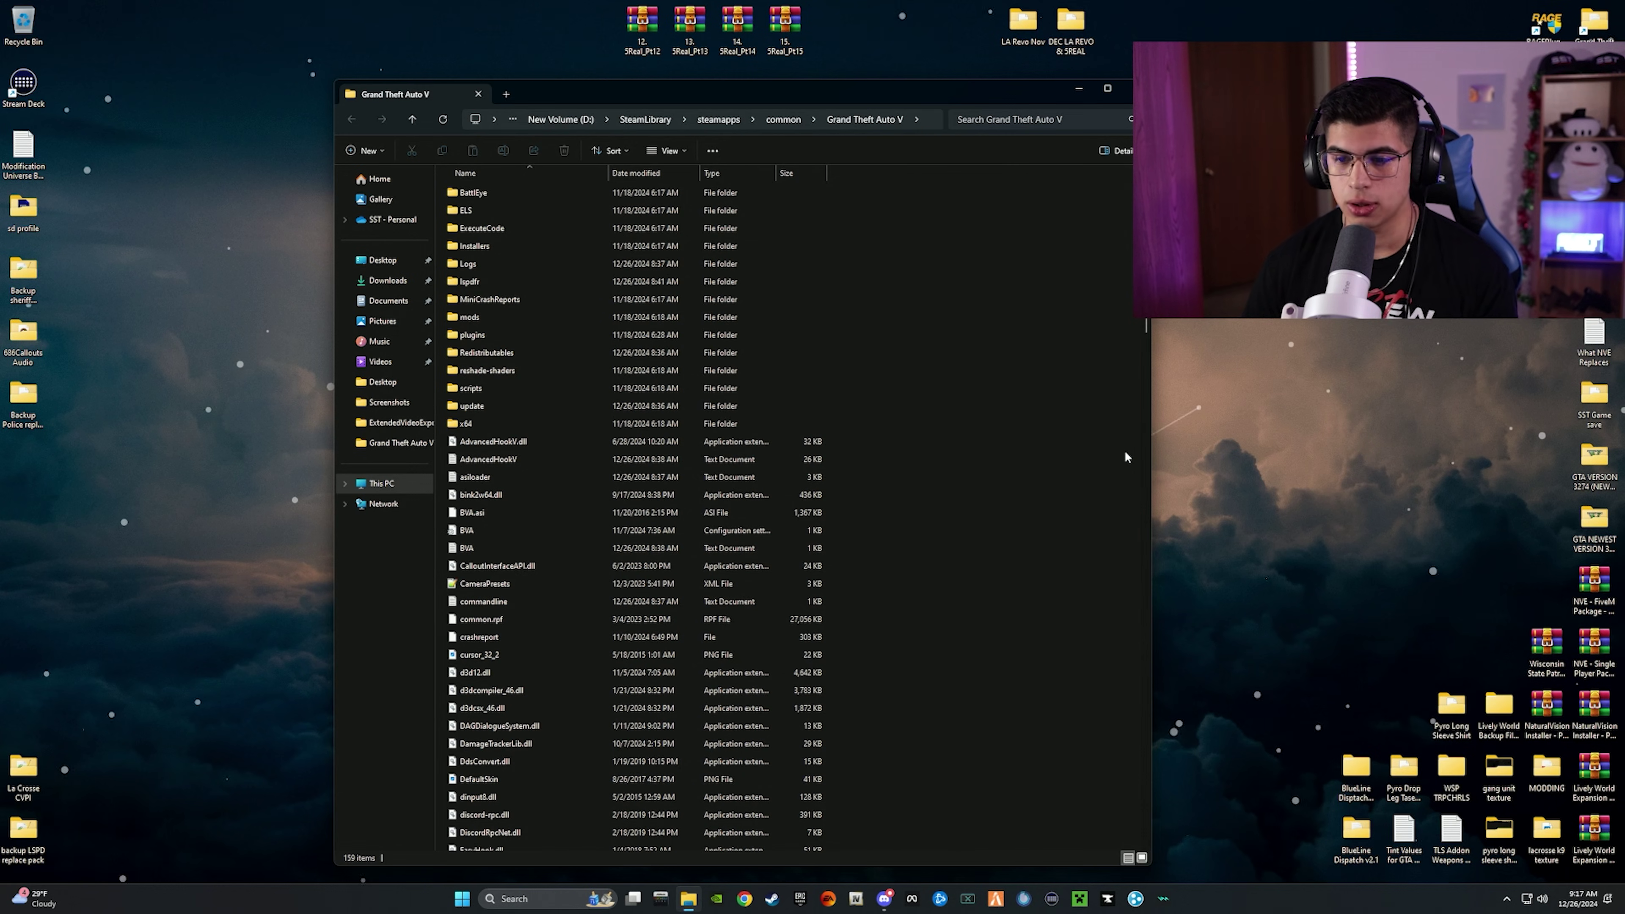
{"action": "scroll", "coordinate": [1125, 551], "scroll_direction": "down", "scroll_amount": 9}
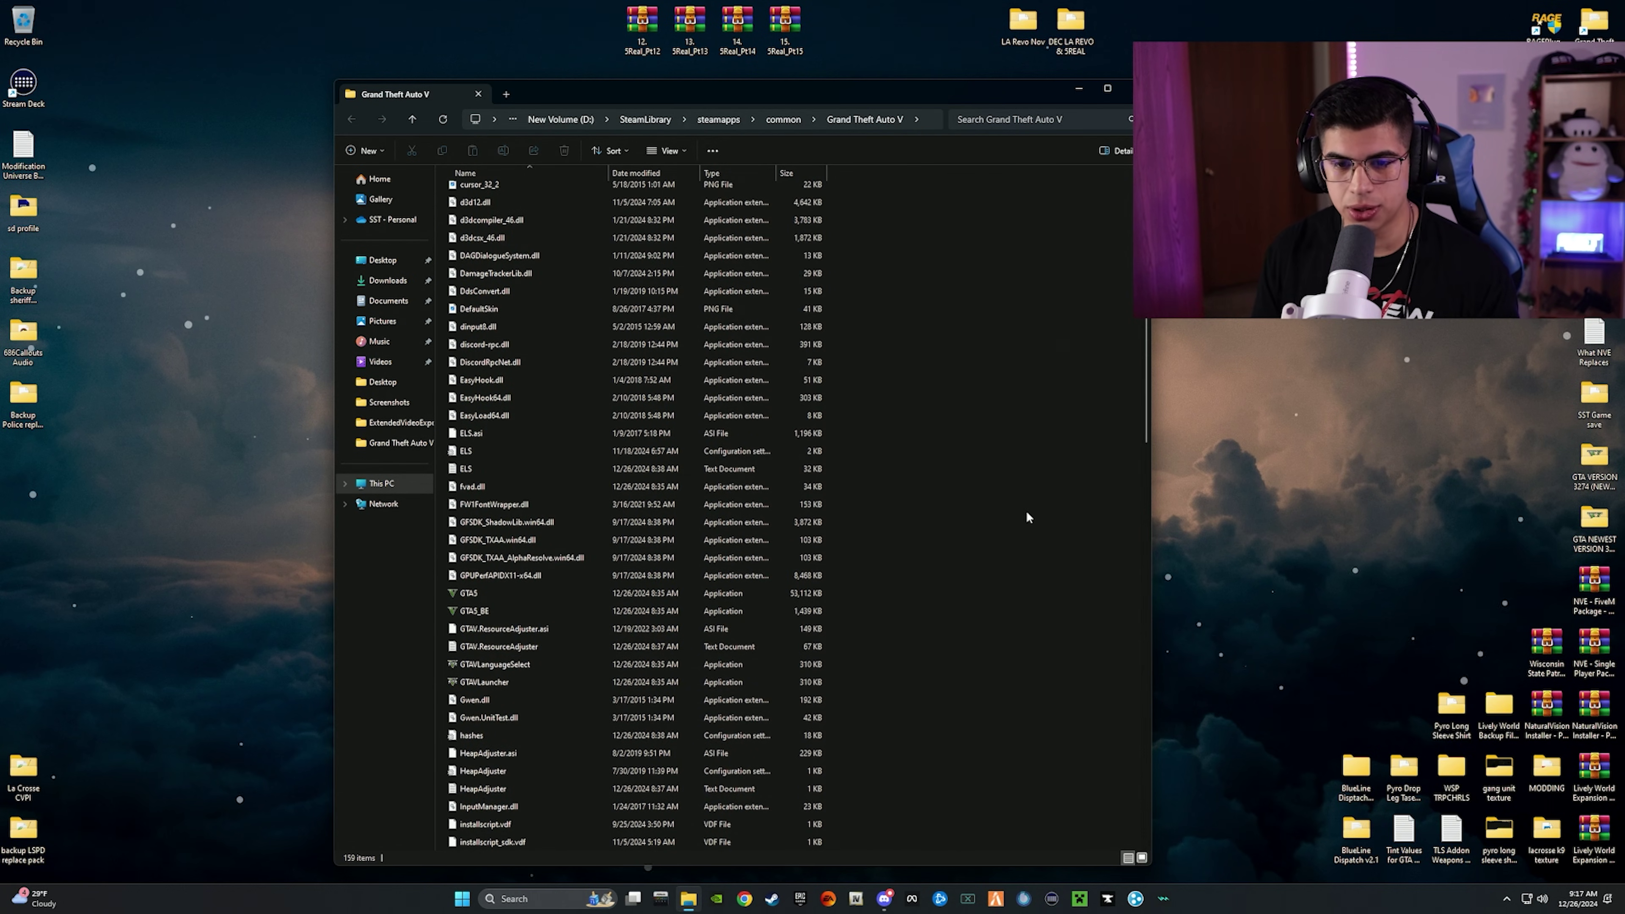
{"action": "scroll", "coordinate": [1021, 477], "scroll_direction": "down", "scroll_amount": 14}
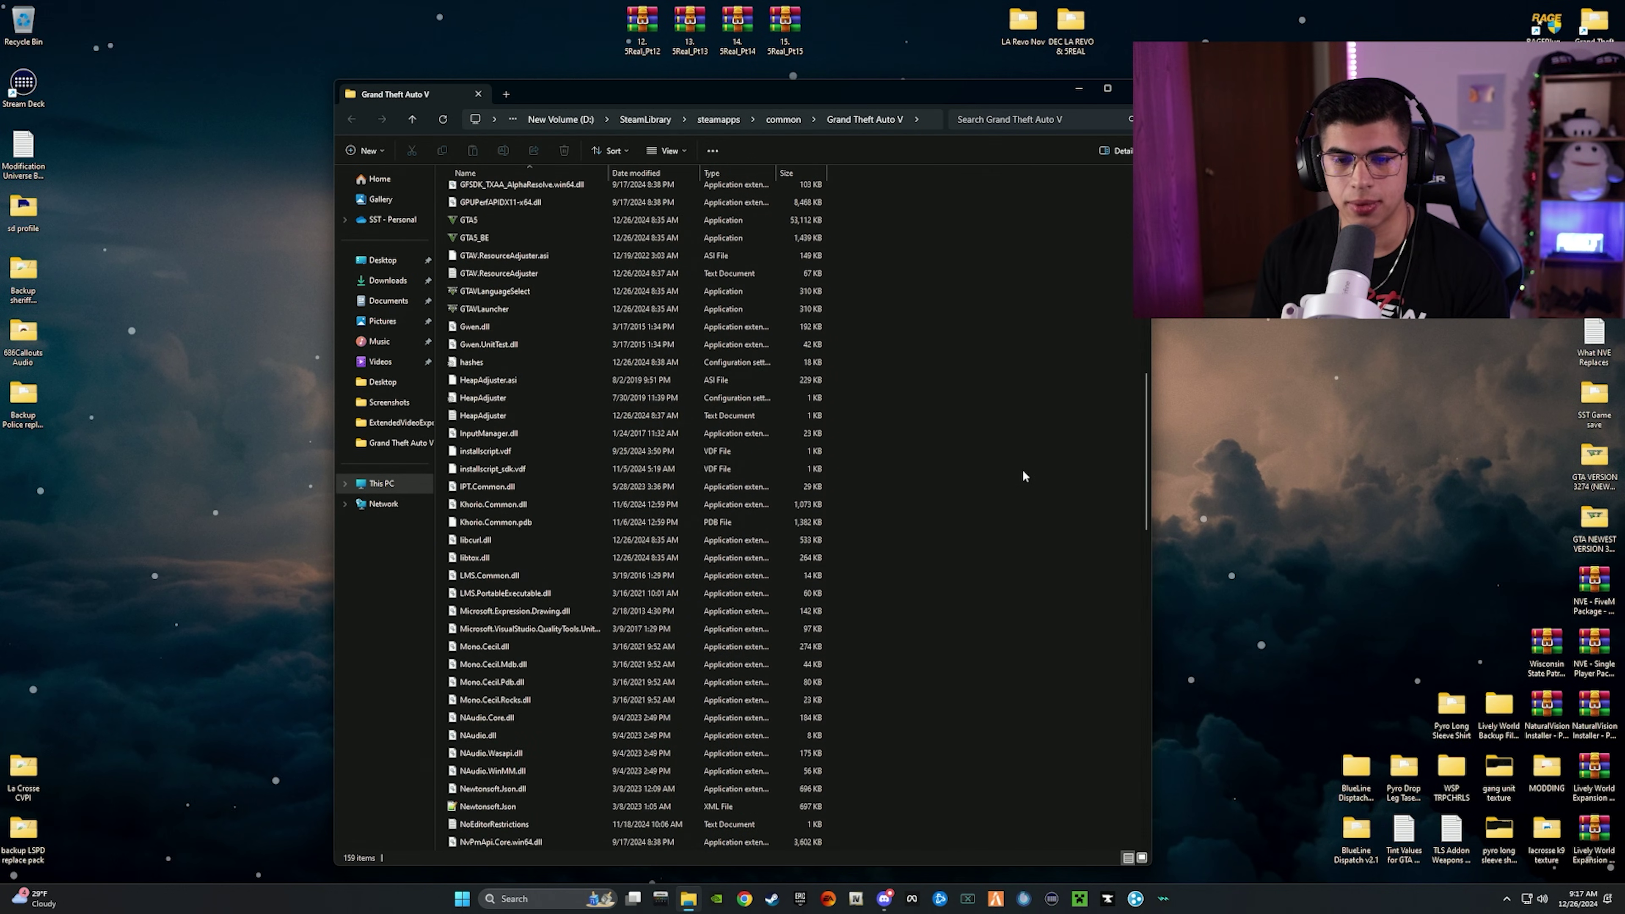
{"action": "scroll", "coordinate": [1022, 470], "scroll_direction": "down", "scroll_amount": 6}
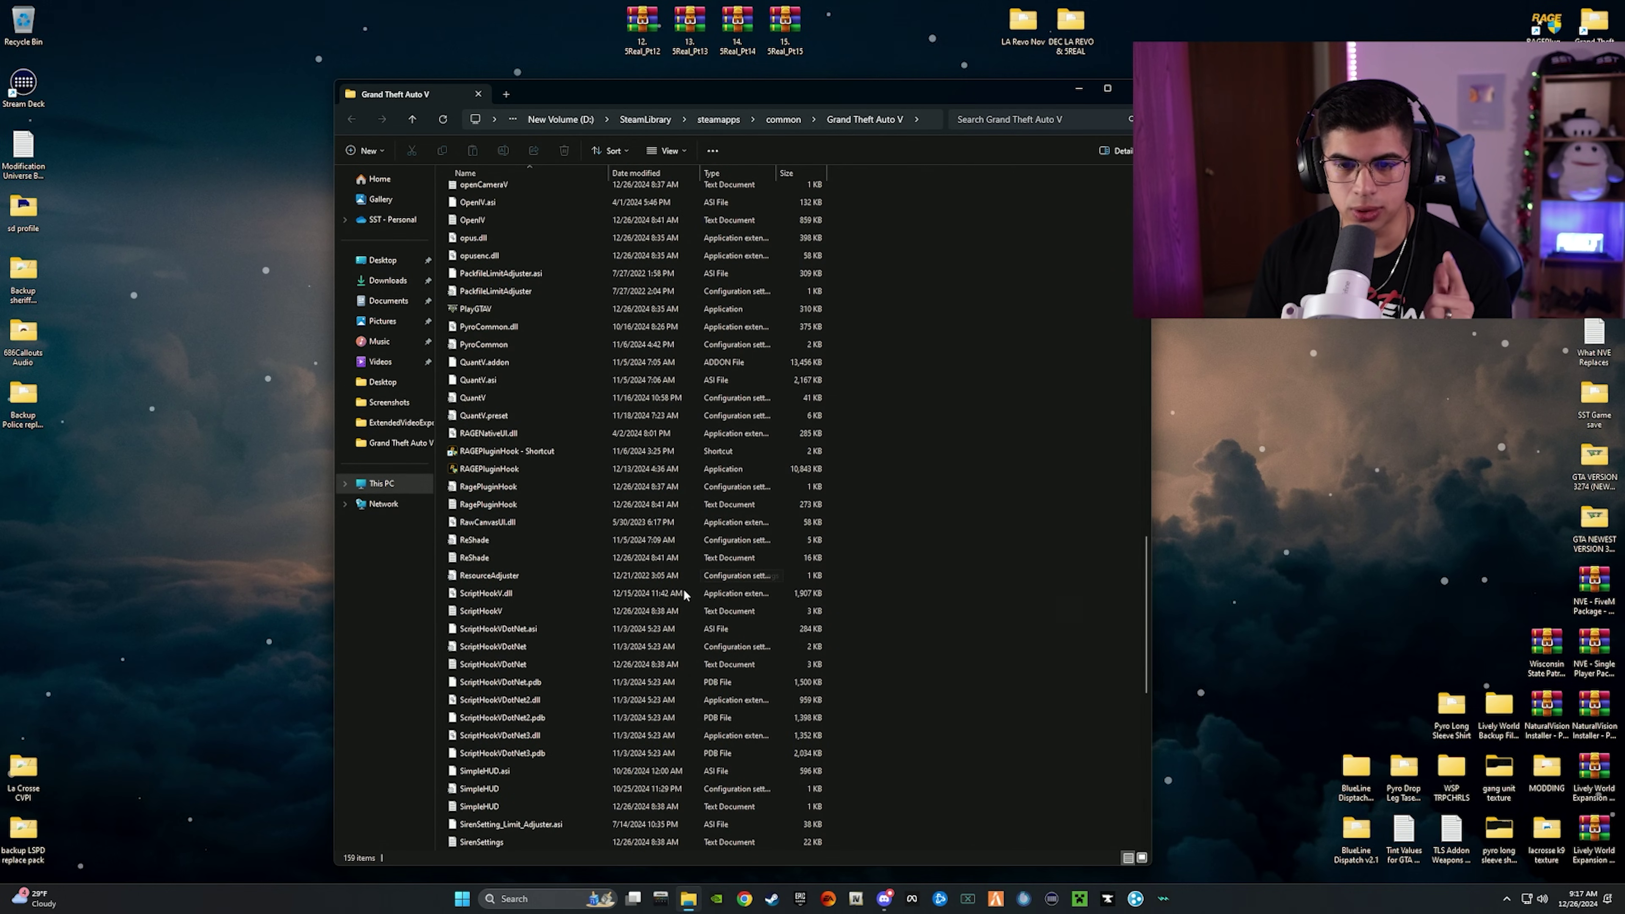
{"action": "scroll", "coordinate": [643, 628], "scroll_direction": "down", "scroll_amount": 4}
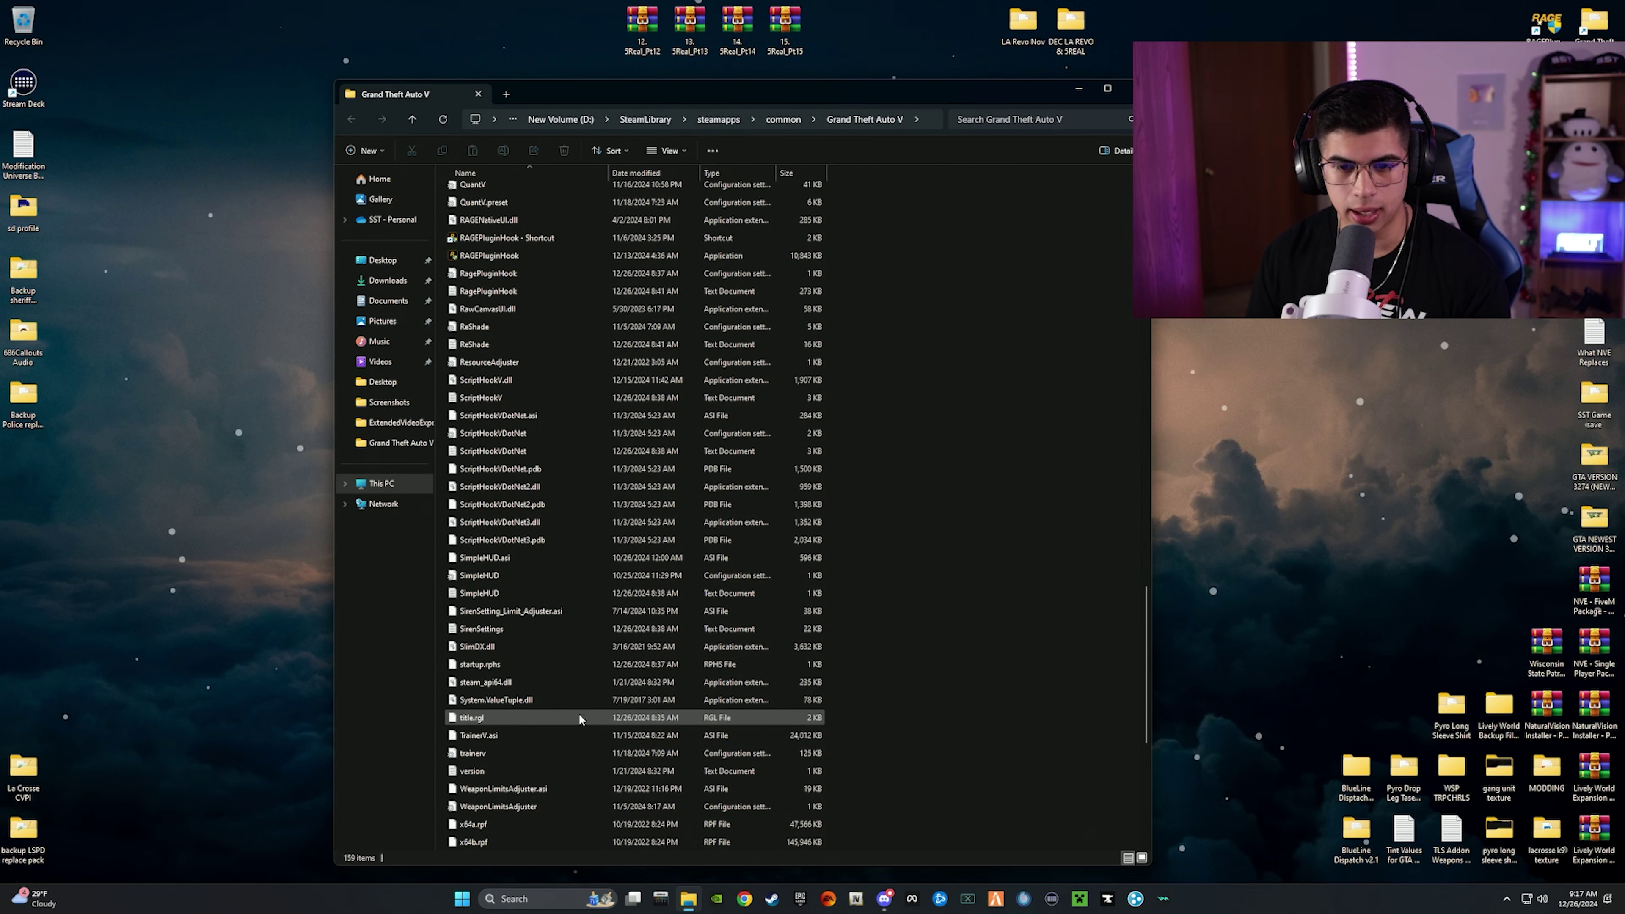
{"action": "left_click", "coordinate": [475, 576]}
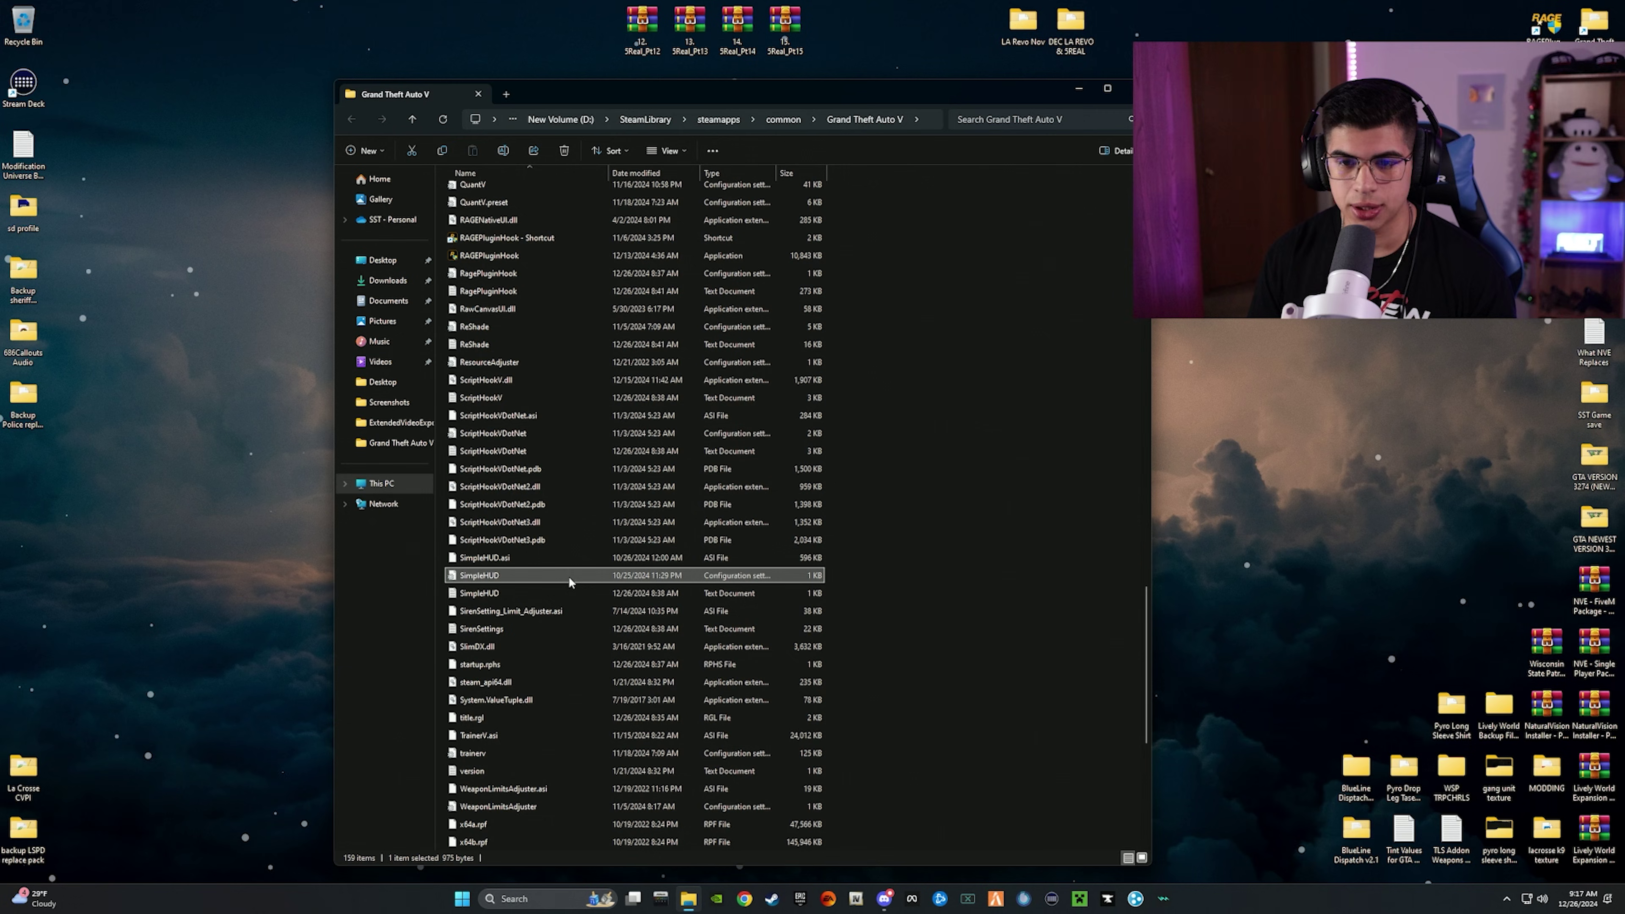
{"action": "double_click", "coordinate": [474, 578]}
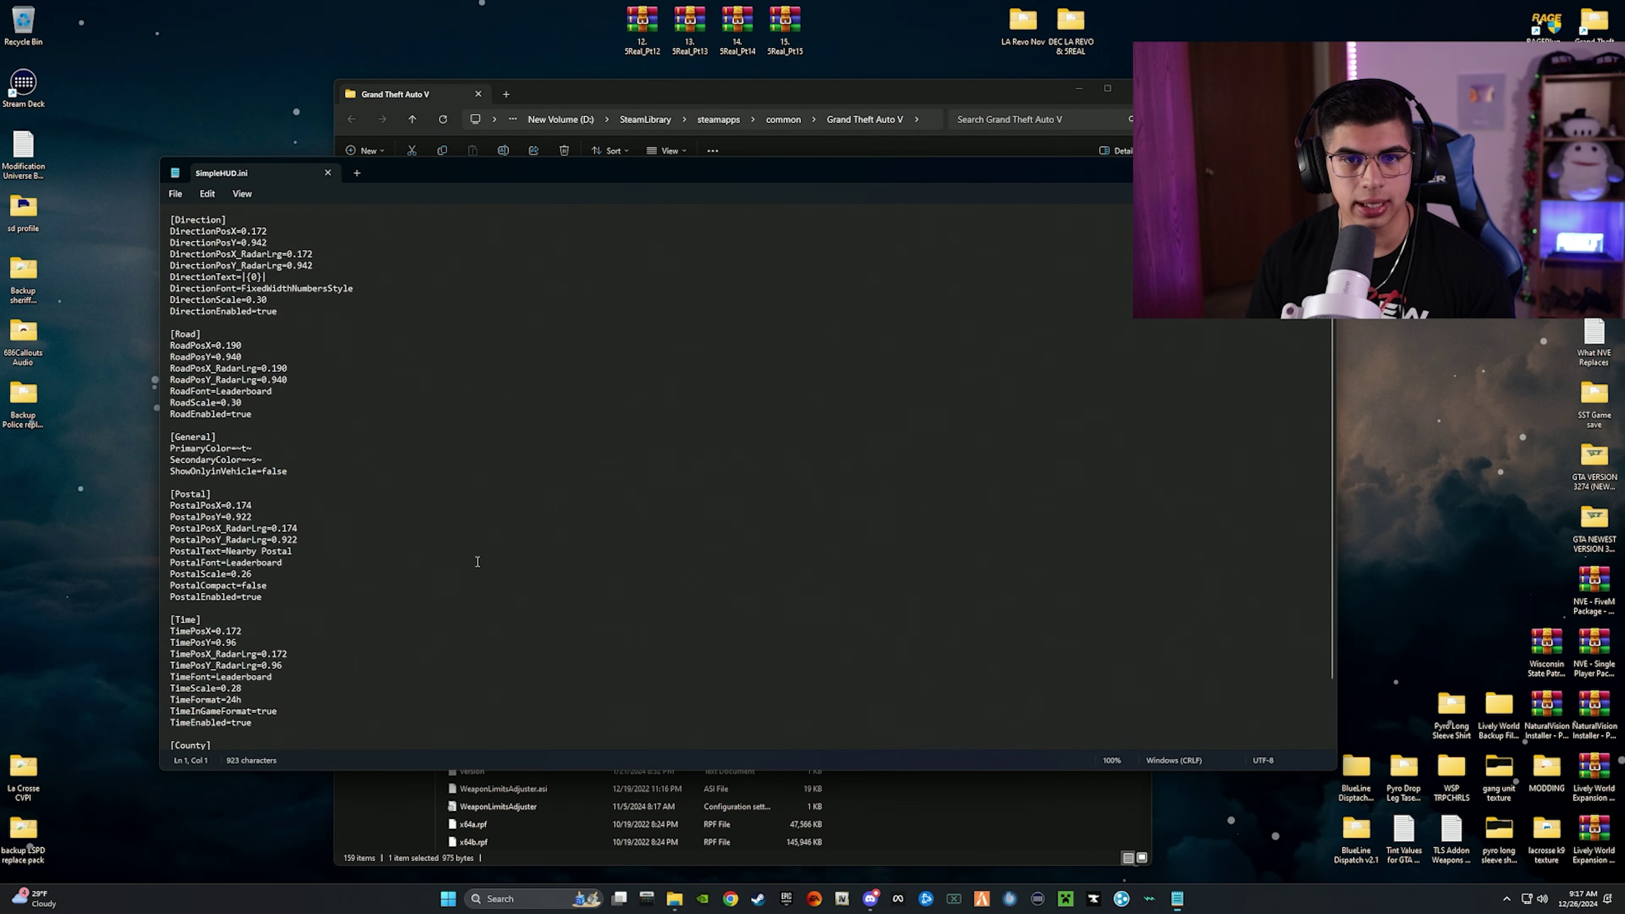
Change PrimaryColor to ~s~ and SecondaryColor to ~y~, save SimpleHUD.ini, and close Notepad.
{"action": "scroll", "coordinate": [244, 403], "scroll_direction": "down", "scroll_amount": 2}
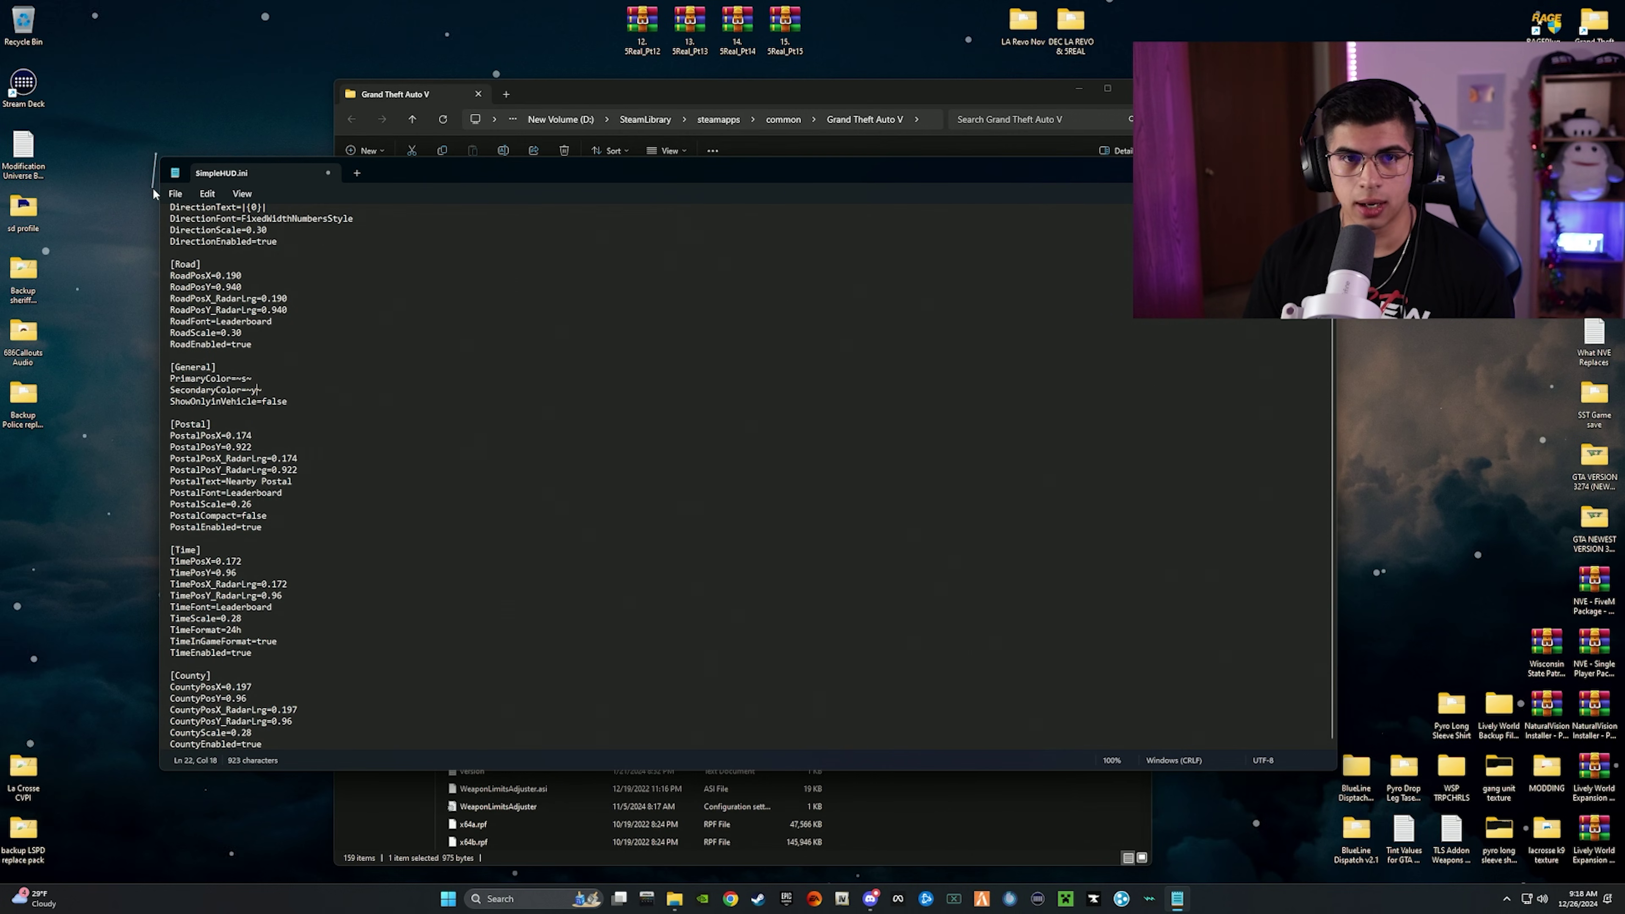
{"action": "left_click", "coordinate": [176, 194]}
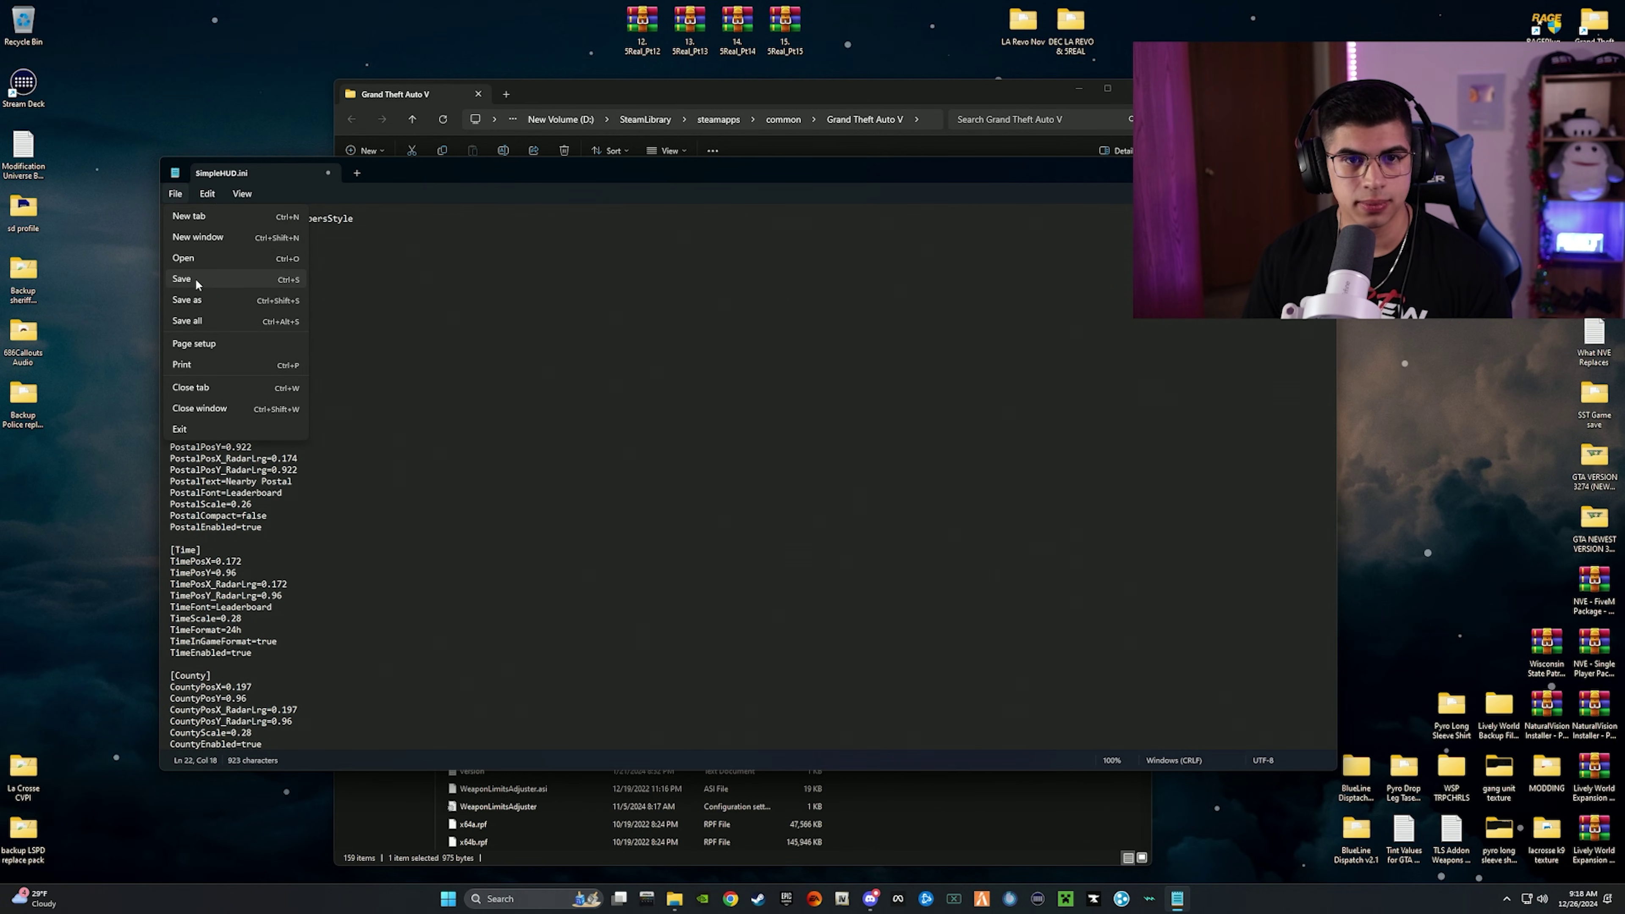
{"action": "left_click", "coordinate": [199, 279]}
{"action": "key", "text": "alt+F4"}
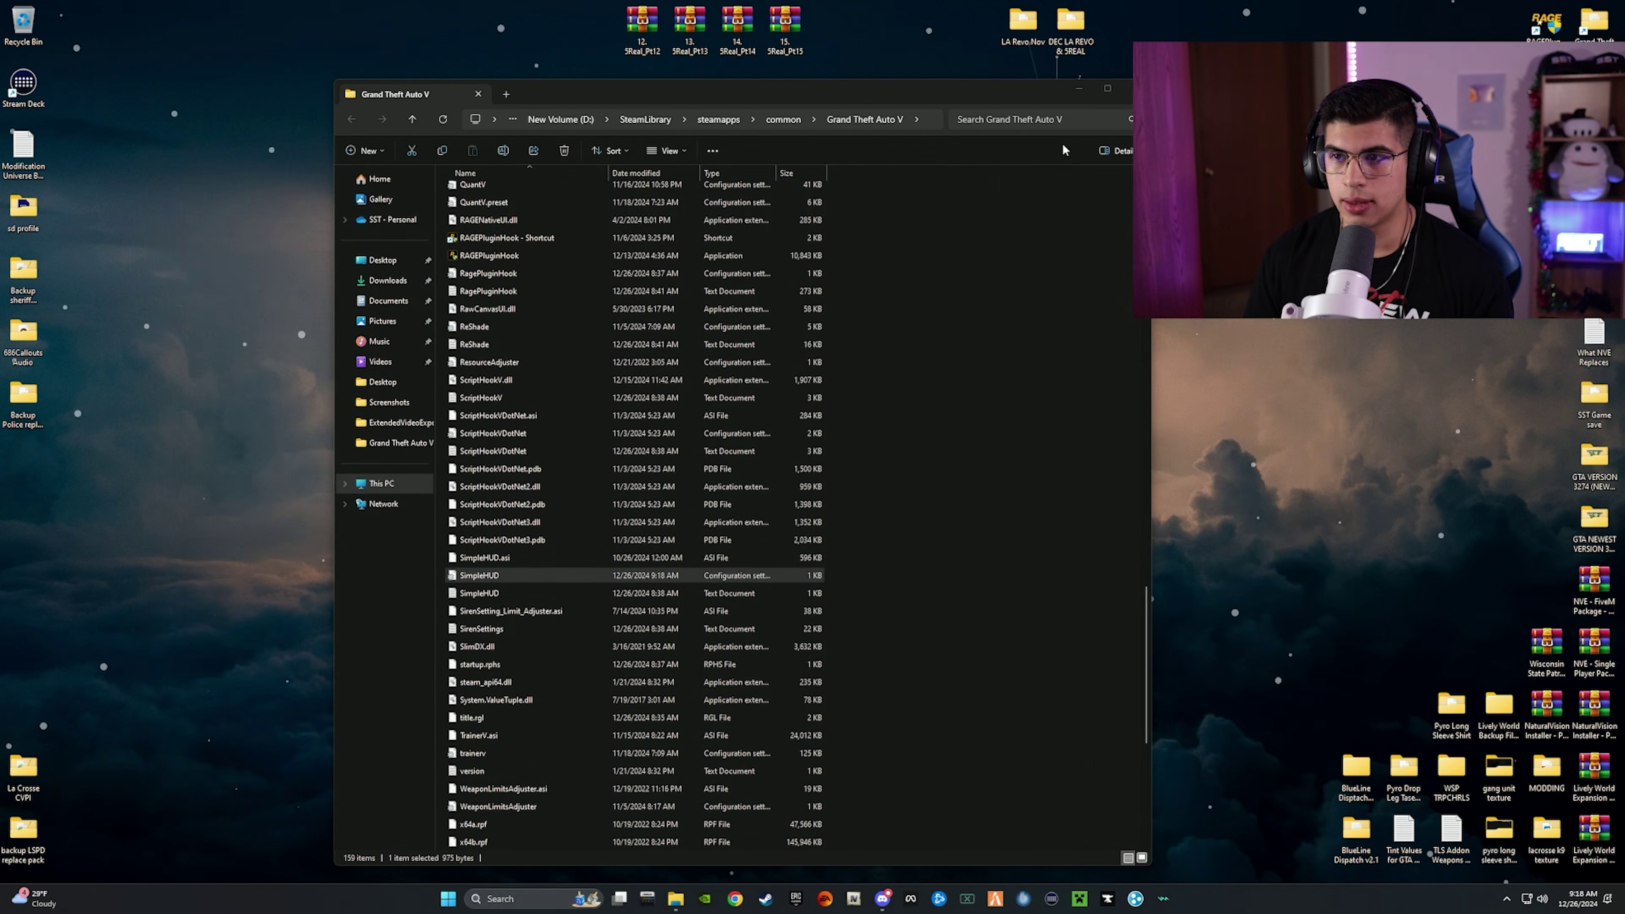
Launch the game through RAGEPluginHook and walk Franklin along the fence near postal 693.
{"action": "left_click", "coordinate": [1142, 44]}
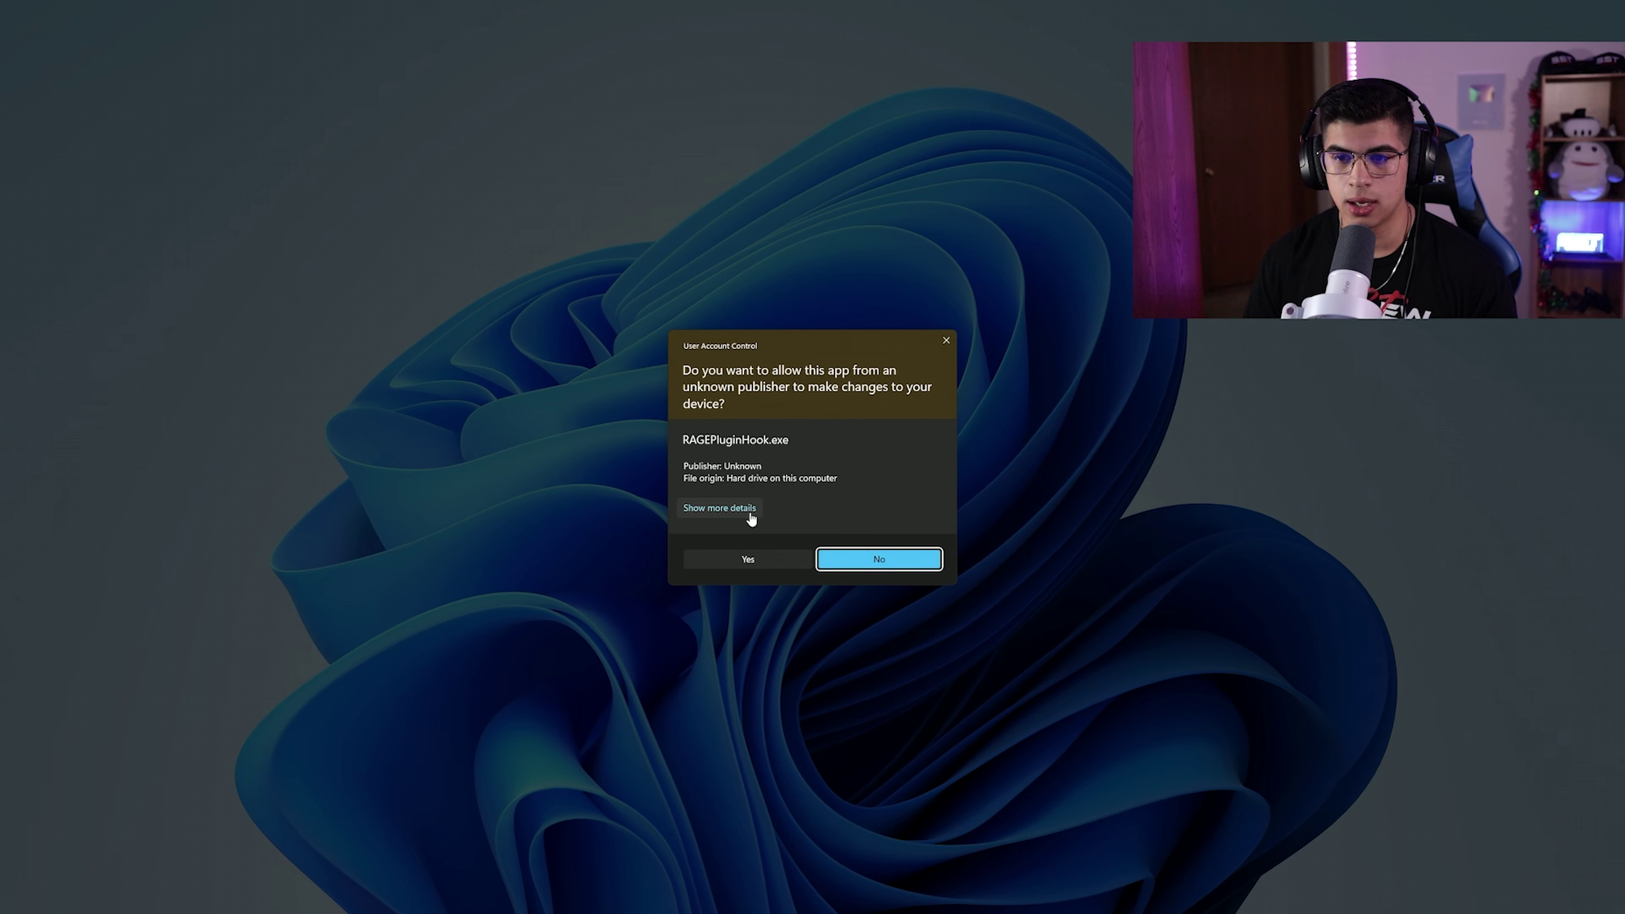
{"action": "left_click", "coordinate": [750, 557]}
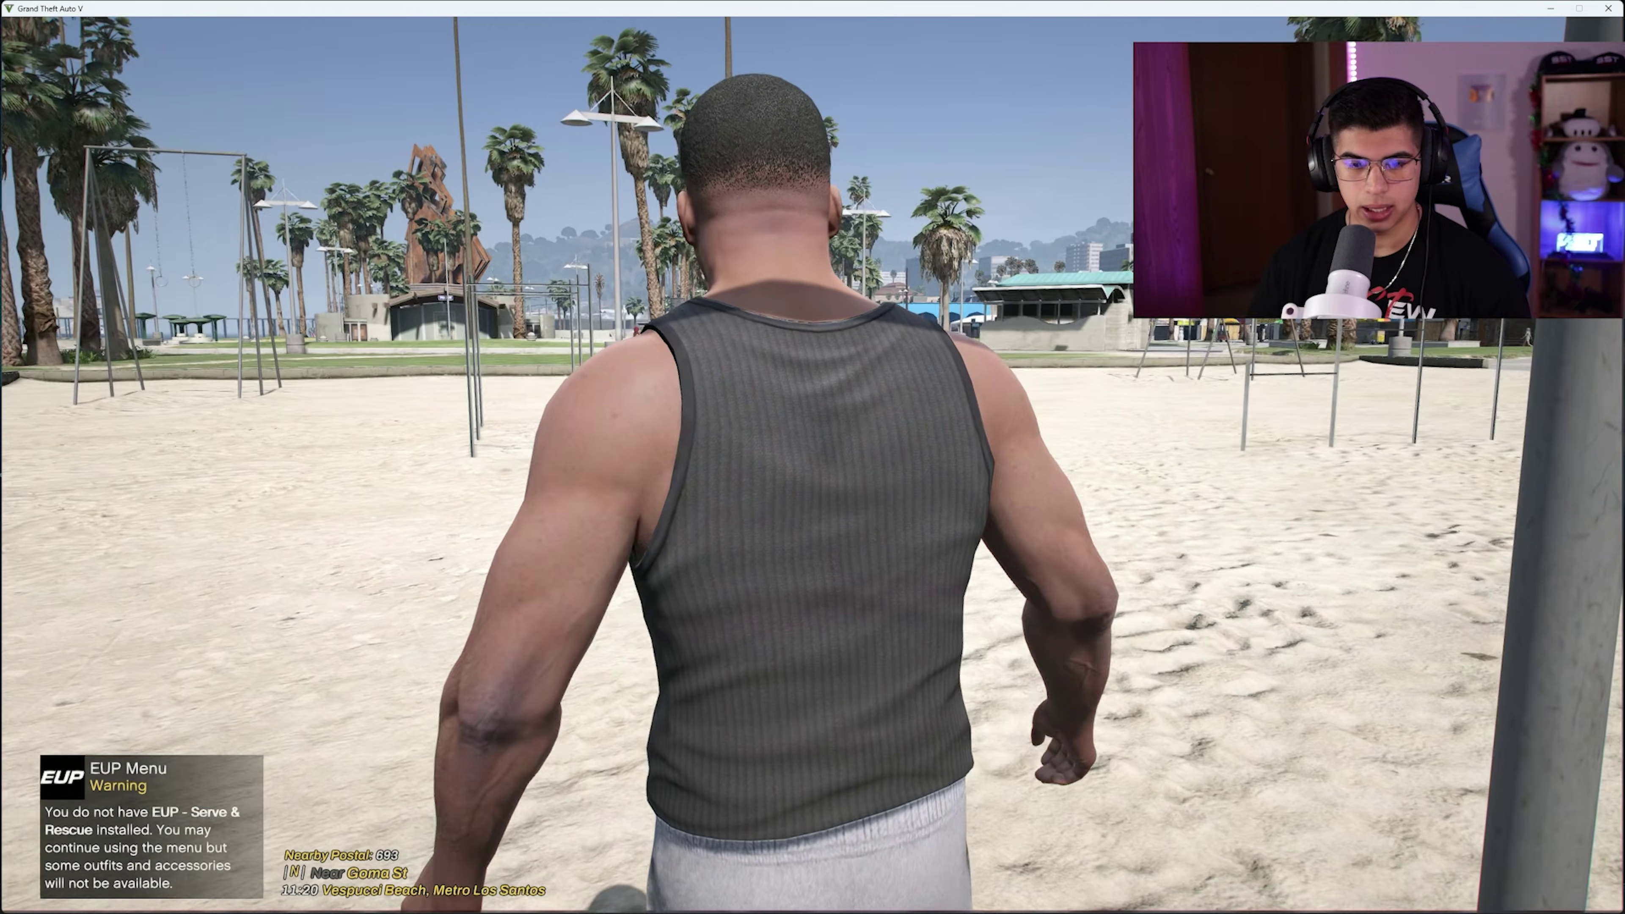
{"action": "key", "text": "w"}
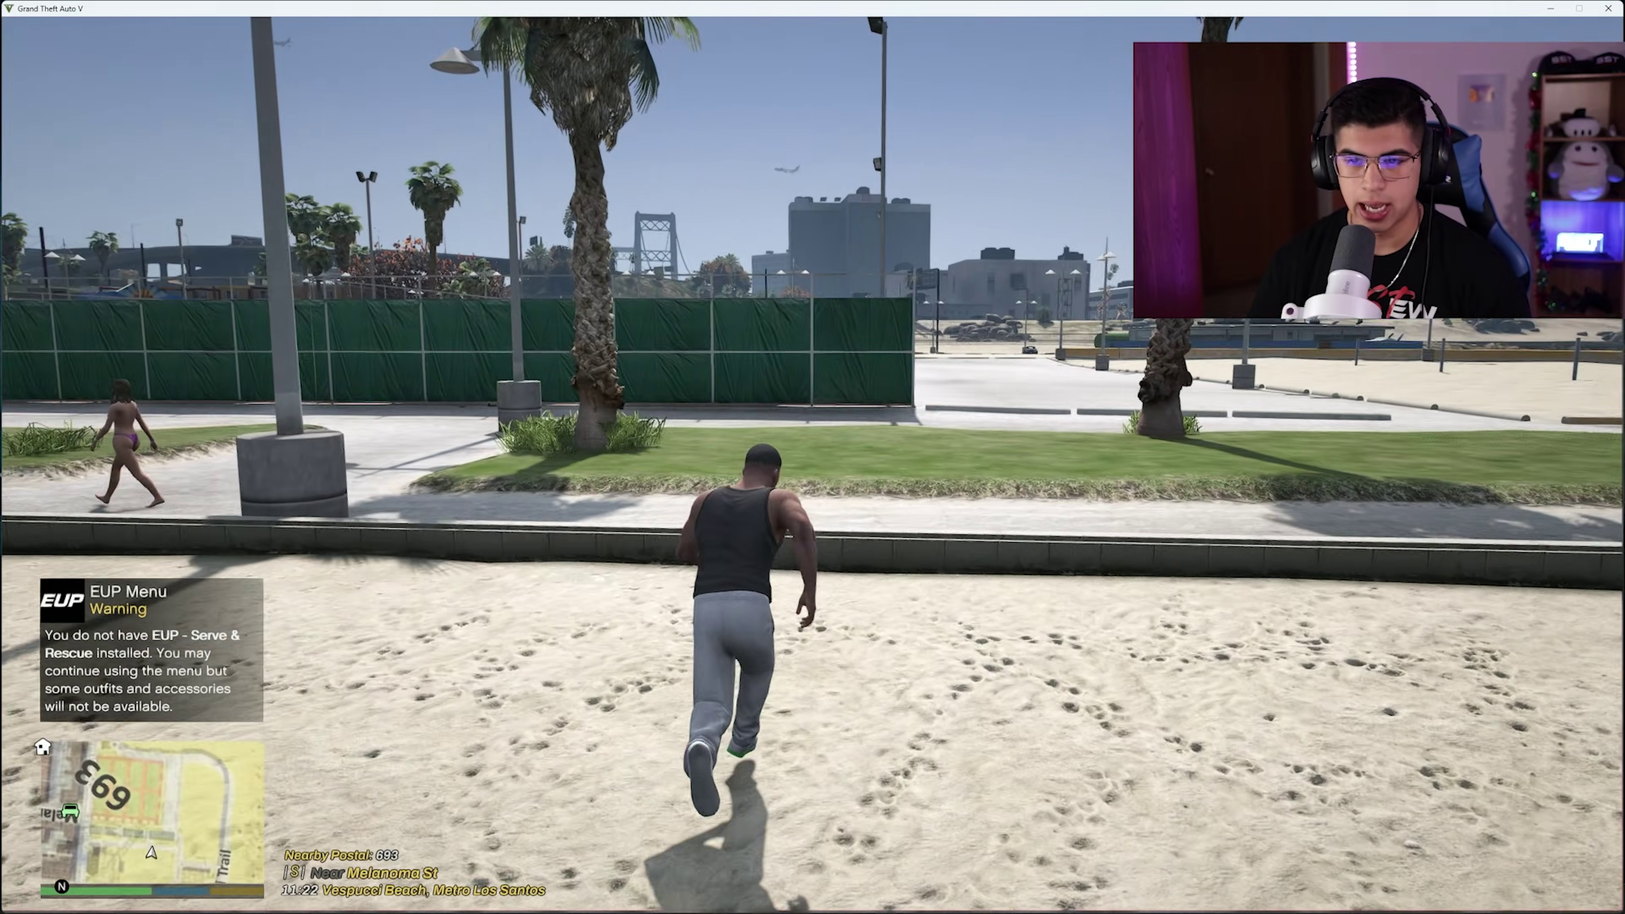
{"action": "key", "text": "a"}
{"action": "key", "text": "w"}
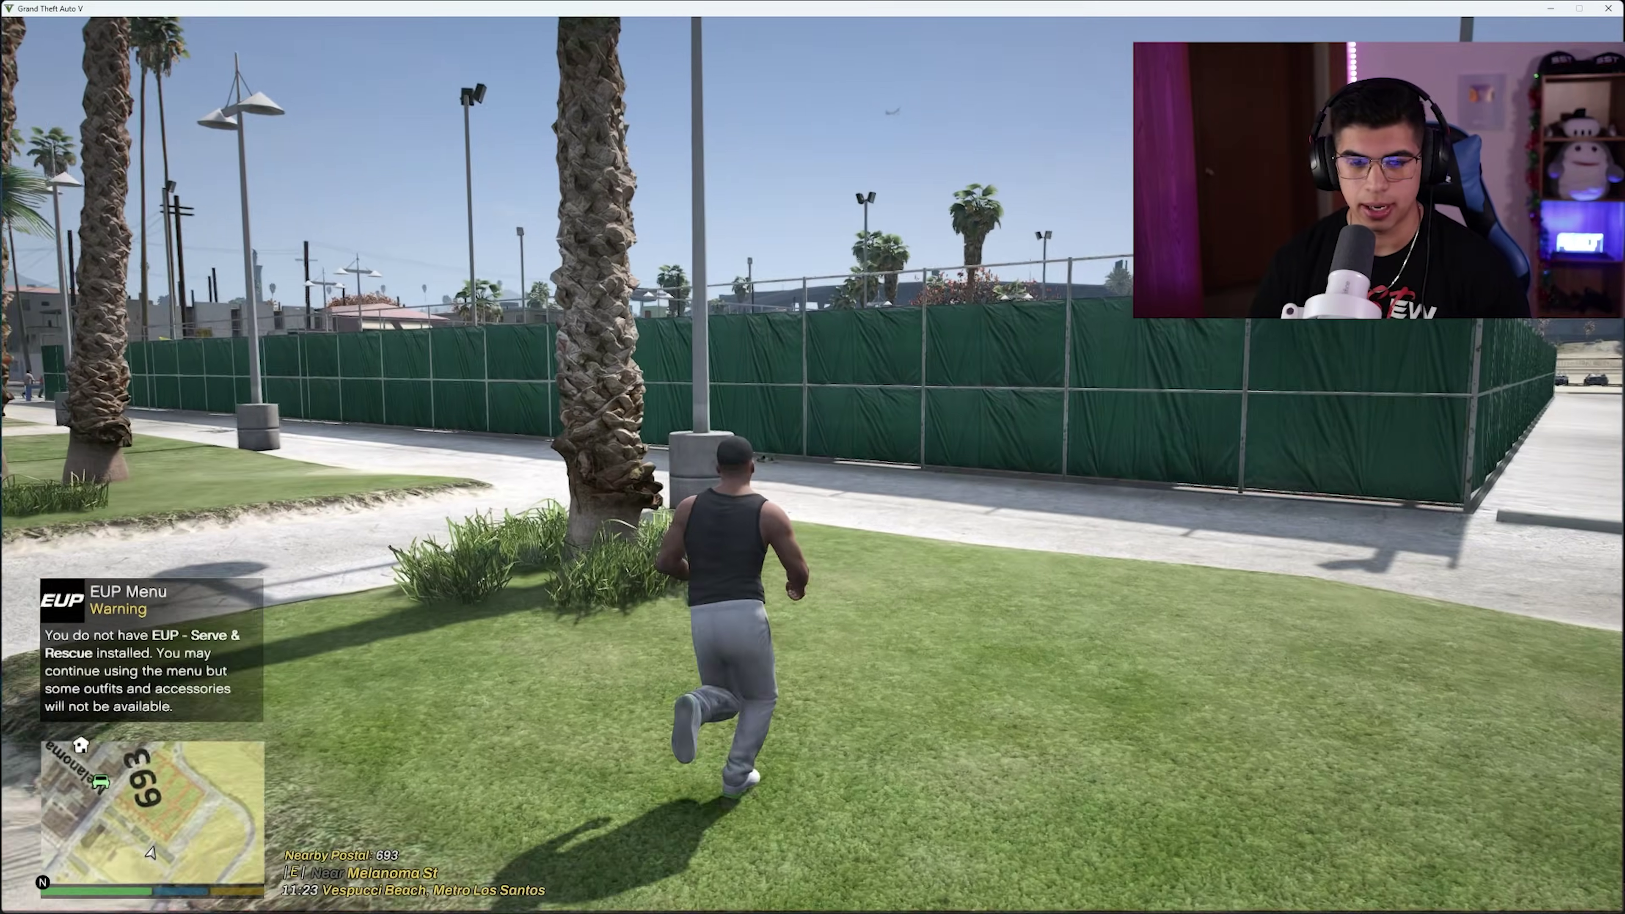
{"action": "key", "text": "w"}
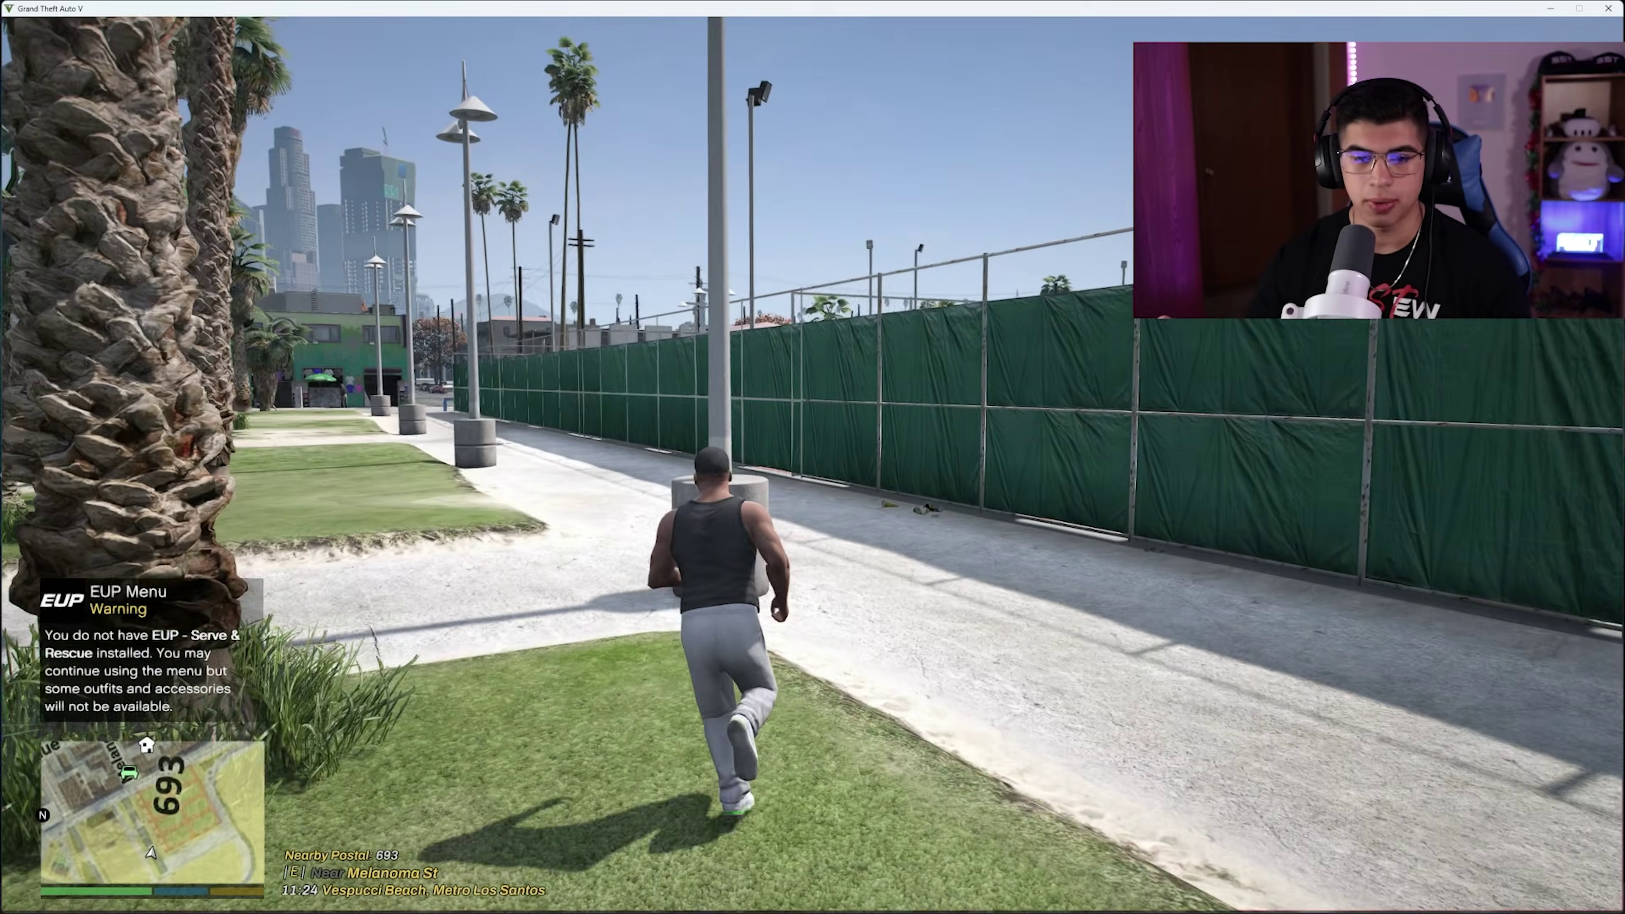
{"action": "key", "text": "w"}
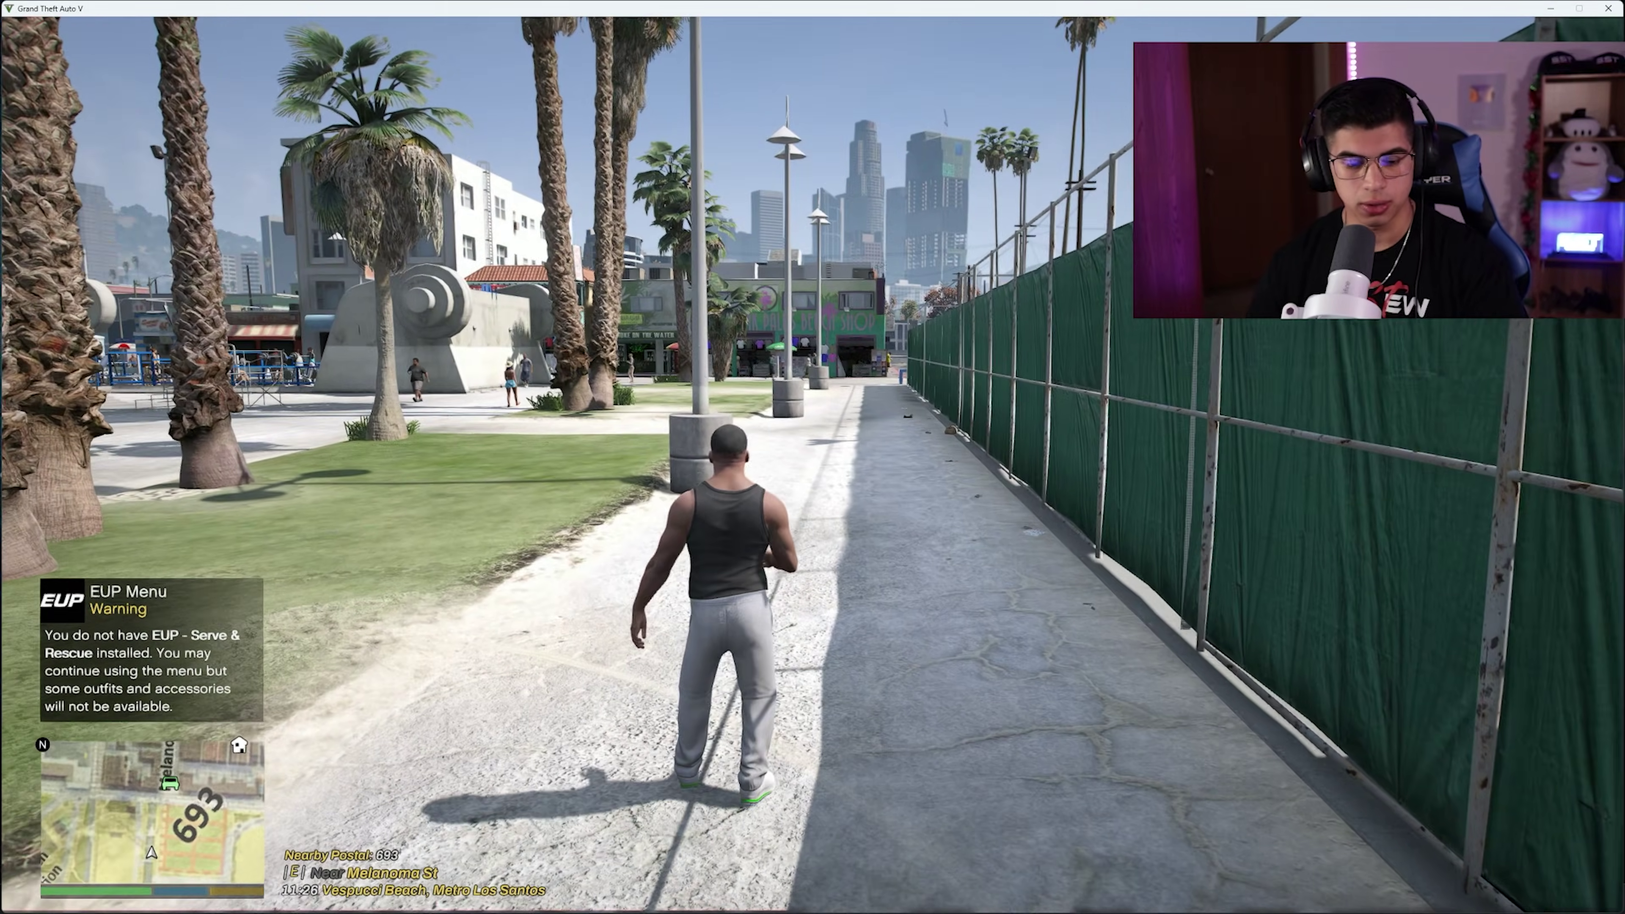
Zoom and pan the pause map from the Alamo Sea to Los Santos, then close it.
{"action": "key", "text": "p"}
{"action": "scroll", "coordinate": [930, 515], "scroll_direction": "up", "scroll_amount": 5}
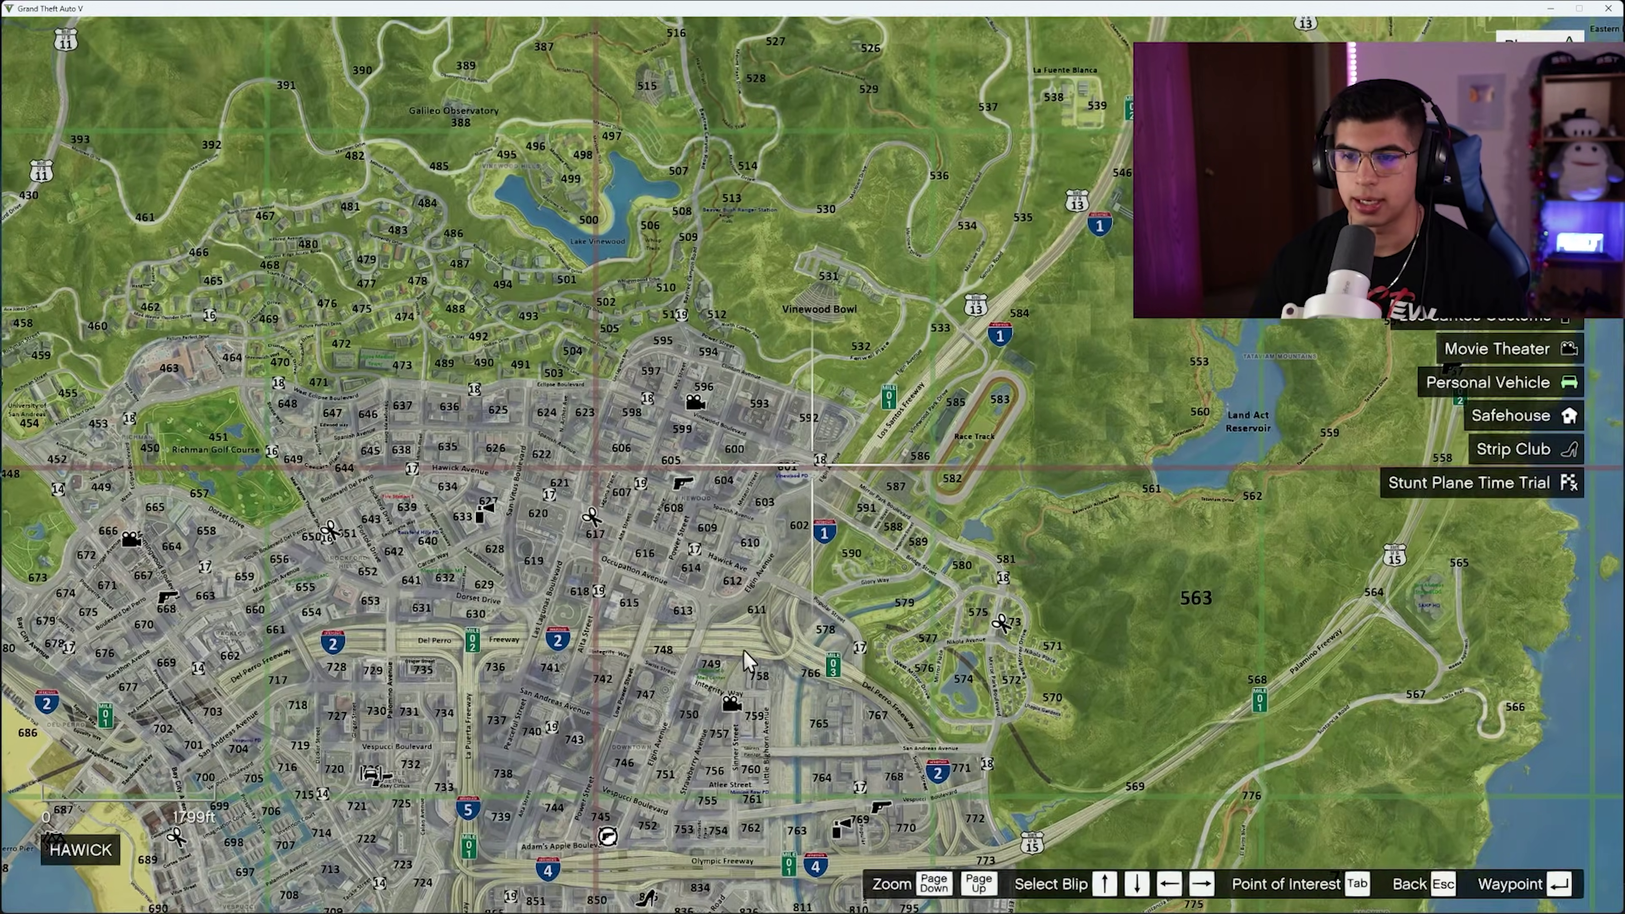
{"action": "scroll", "coordinate": [970, 539], "scroll_direction": "down", "scroll_amount": 3}
{"action": "left_click_drag", "start_coordinate": [973, 544], "coordinate": [870, 816]}
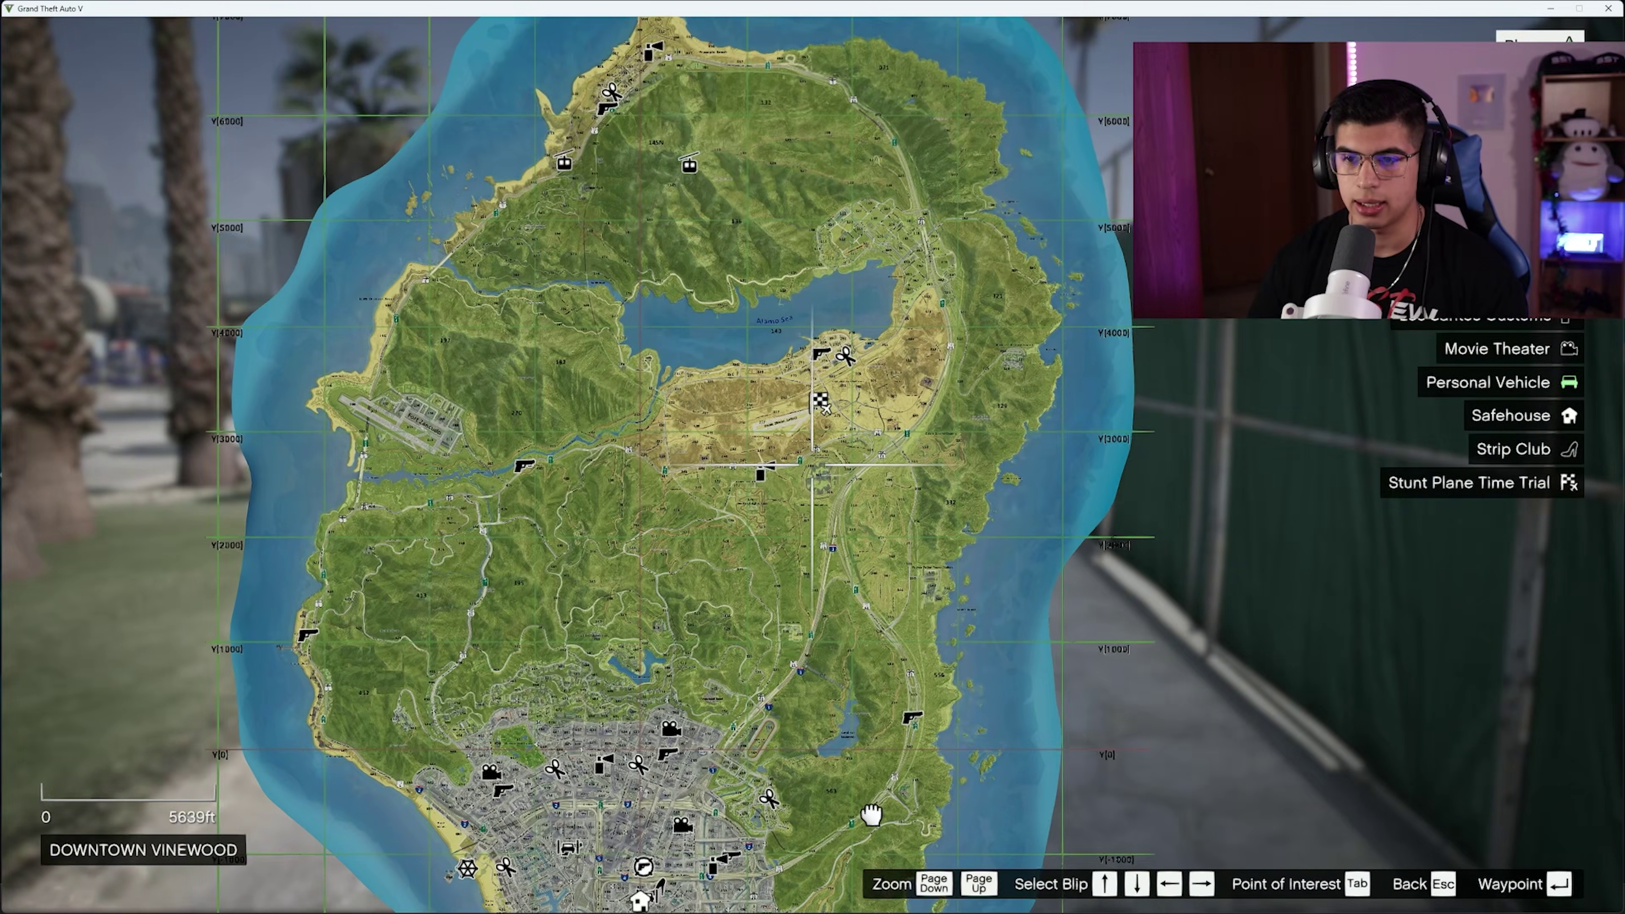
{"action": "scroll", "coordinate": [899, 690], "scroll_direction": "up", "scroll_amount": 5}
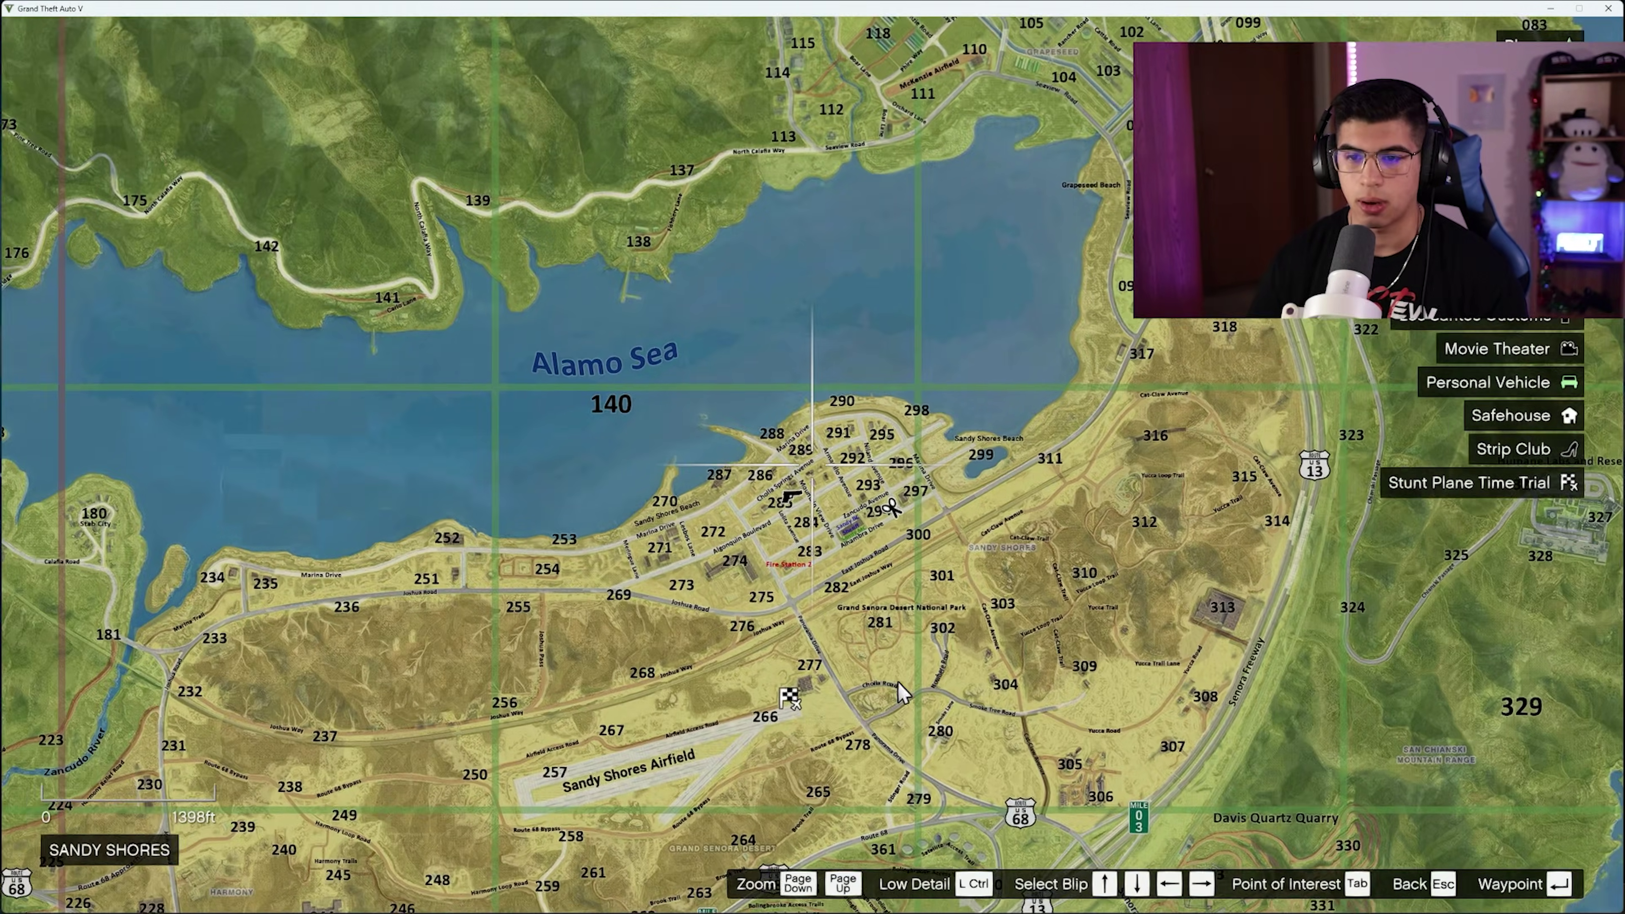
{"action": "left_click_drag", "start_coordinate": [899, 690], "coordinate": [840, 326]}
{"action": "key", "text": "Escape"}
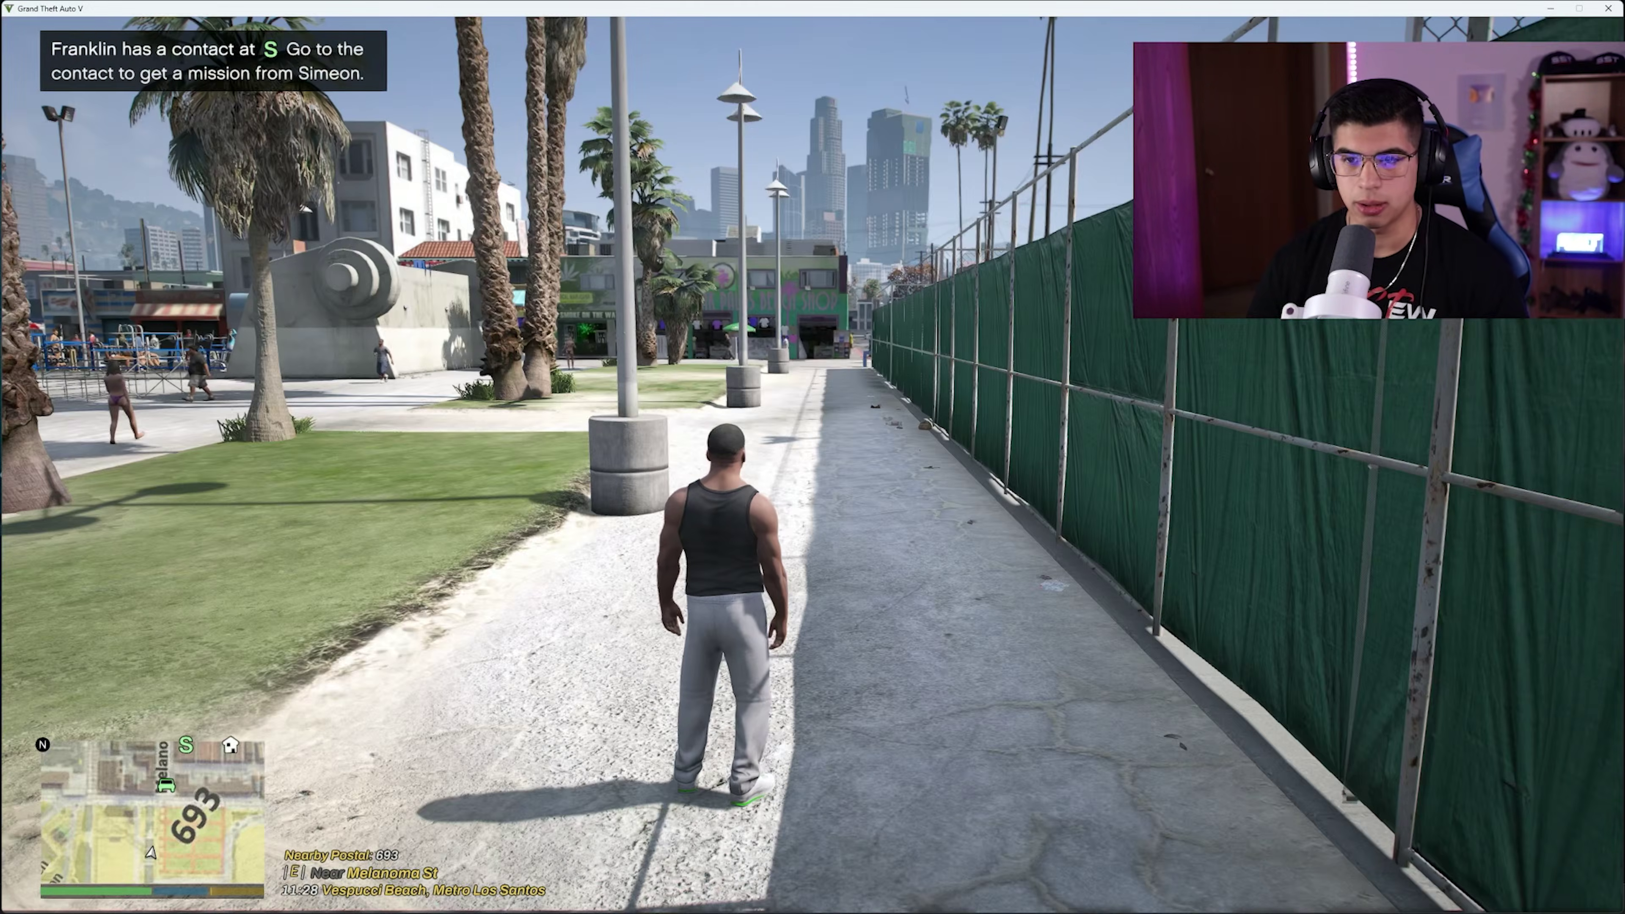
Walk and run Franklin along the fence path toward the Vespucci Beach shops.
{"action": "key", "text": "w"}
{"action": "key", "text": "w"}
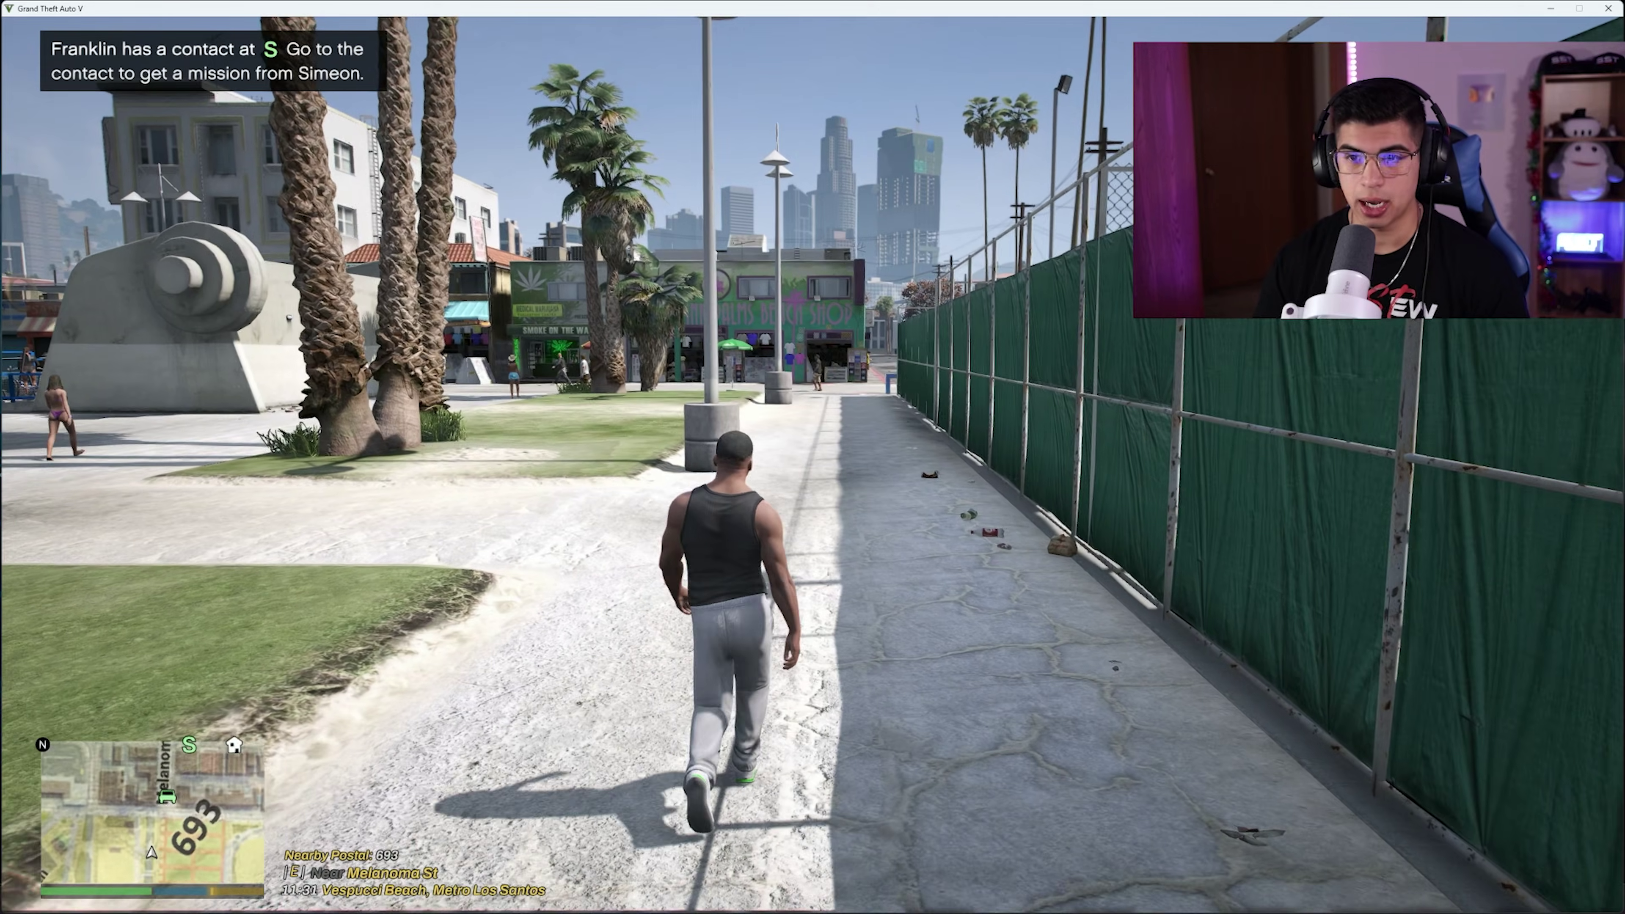
{"action": "key", "text": "w"}
{"action": "key", "text": "shift"}
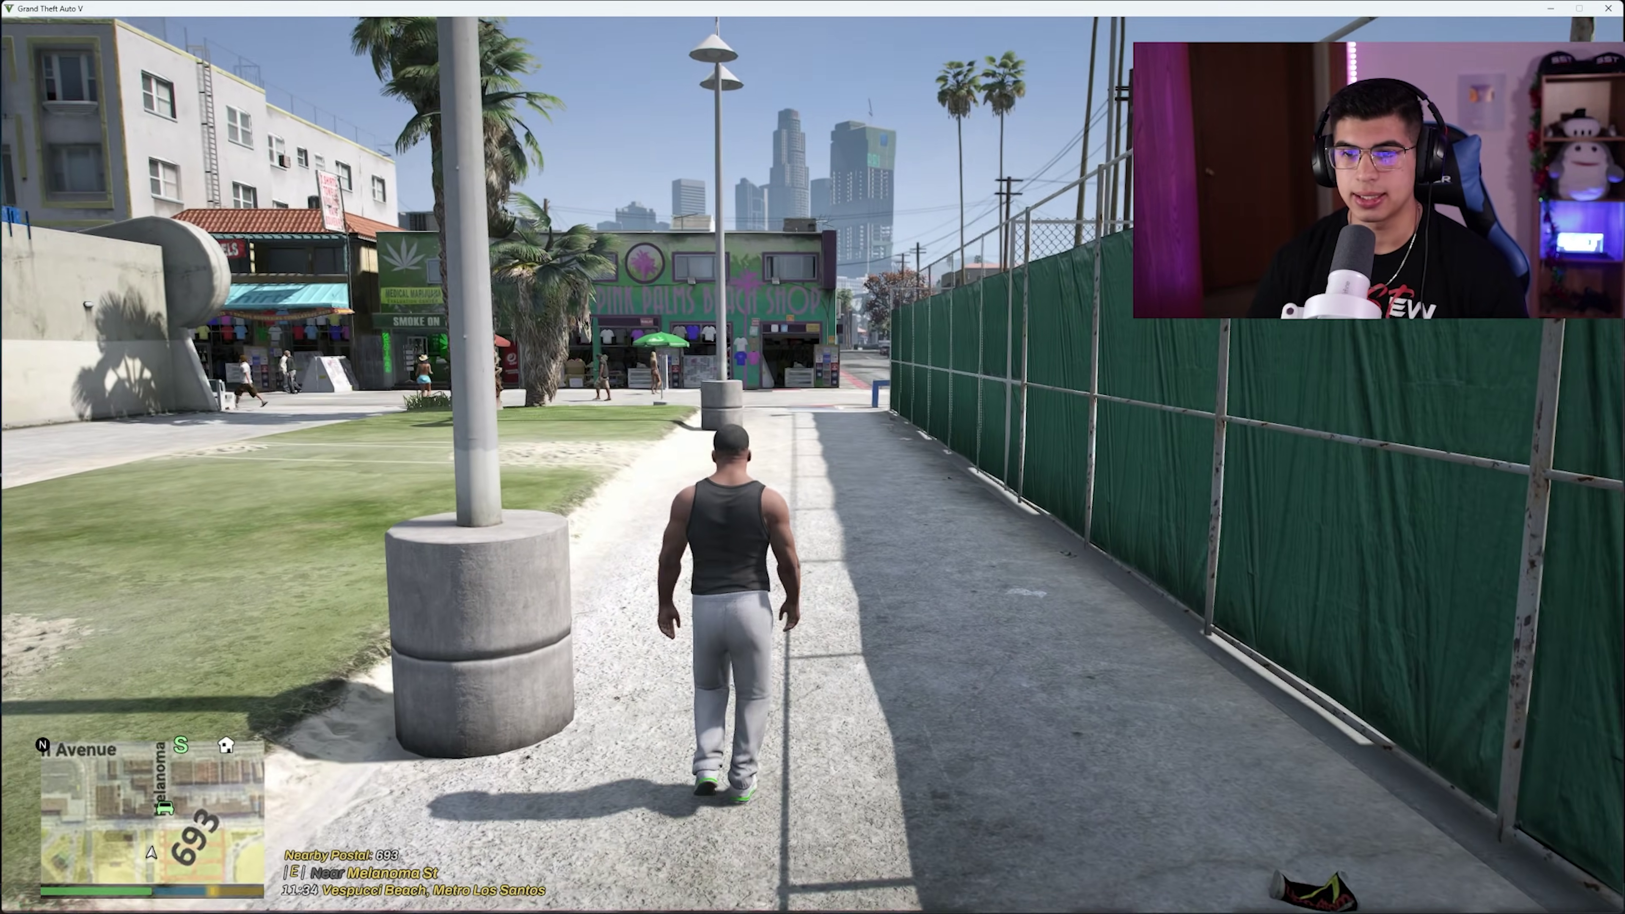
{"action": "key", "text": "s"}
{"action": "key", "text": "s"}
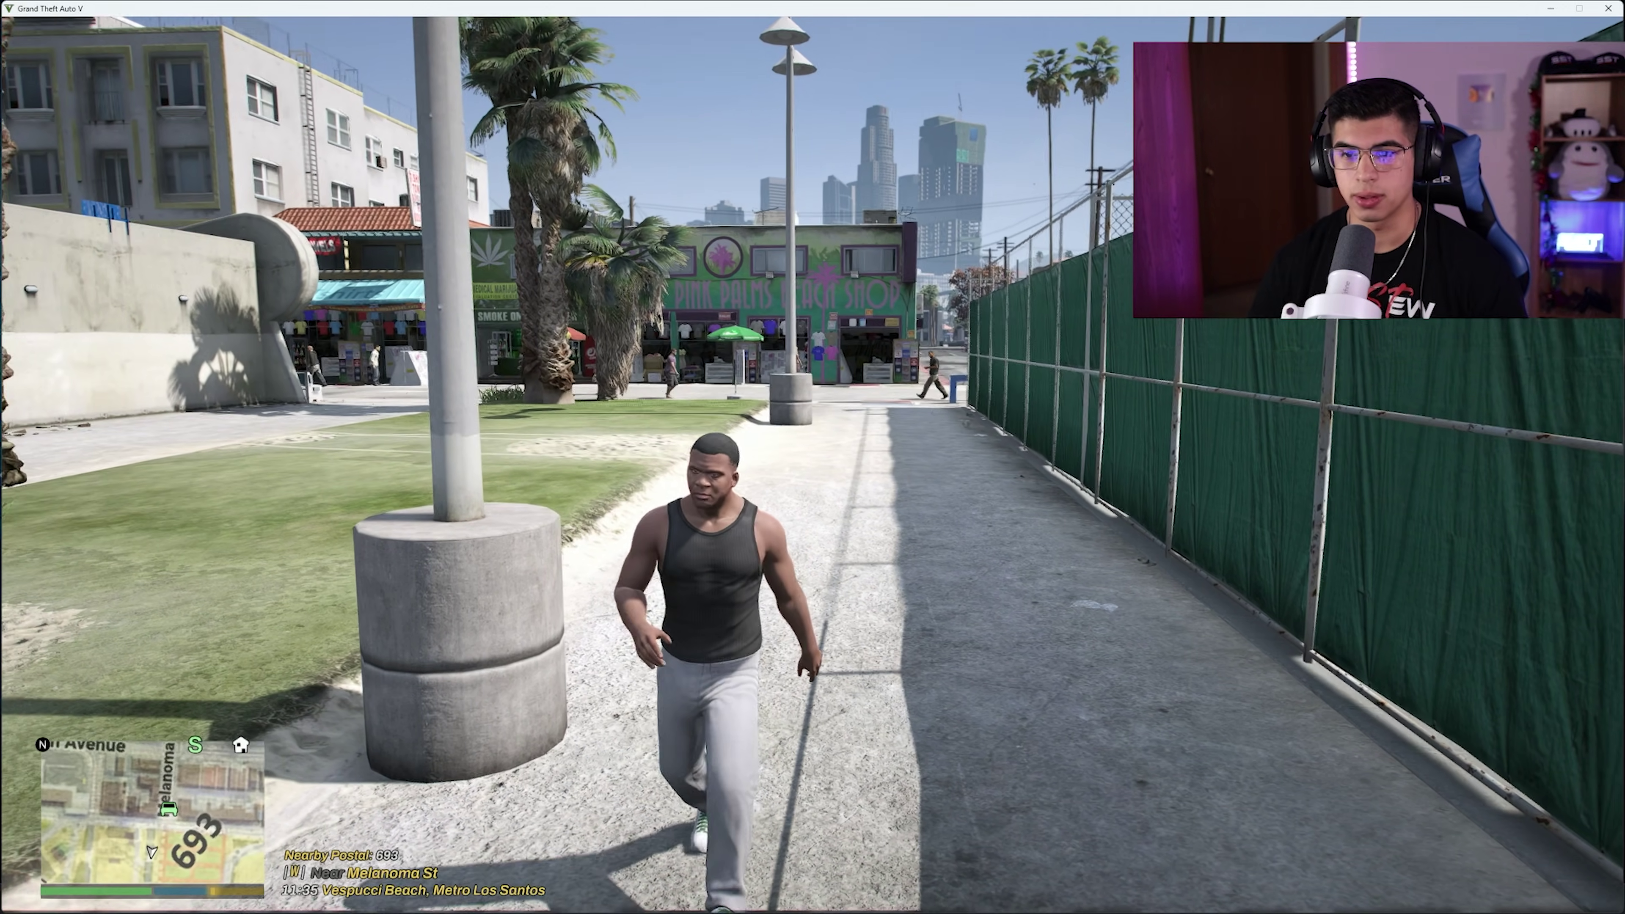